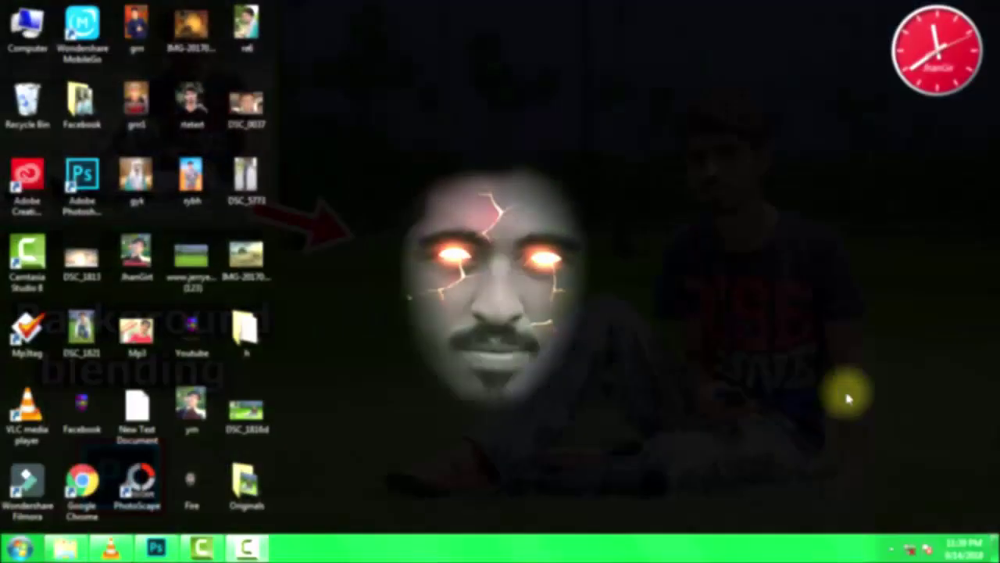
# Step: Refresh the desktop and bring back the Photoshop window showing DSC_1816.JPG
pyautogui.rightClick(770, 293)
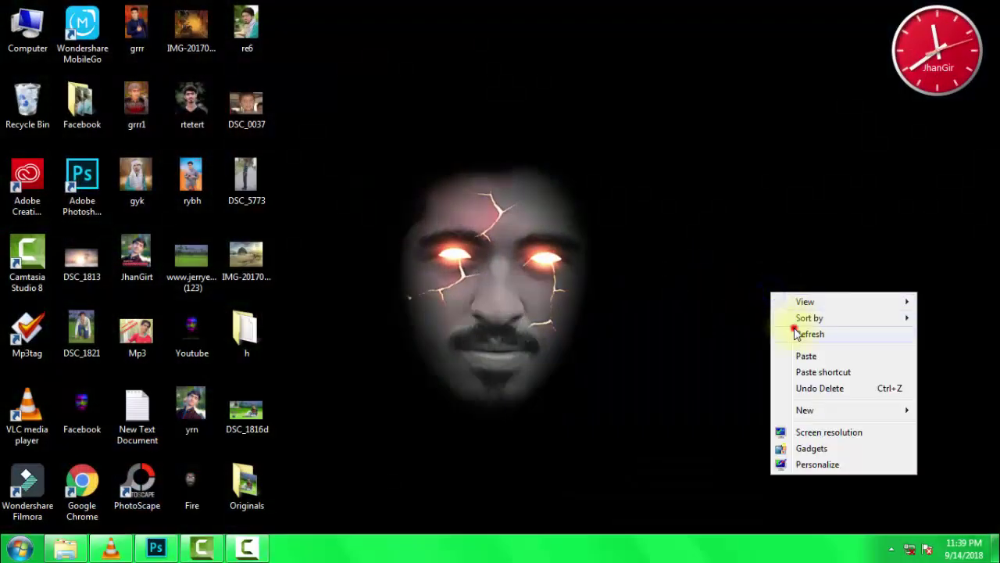
pyautogui.click(795, 334)
pyautogui.moveTo(157, 548)
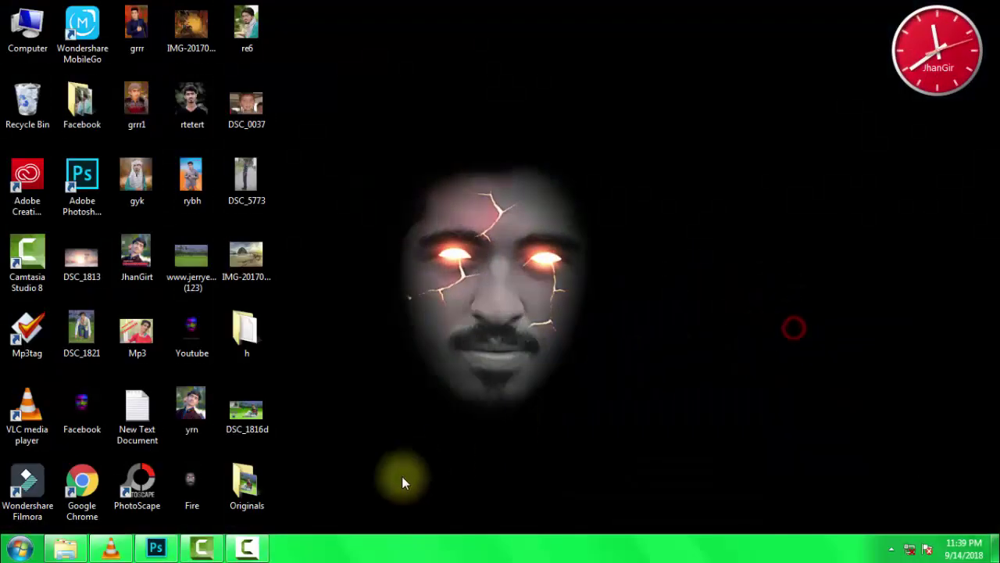
pyautogui.click(159, 550)
pyautogui.scroll(-1, 415, 332)
# Step: Duplicate the Background layer as Background copy
pyautogui.scroll(2, 414, 333)
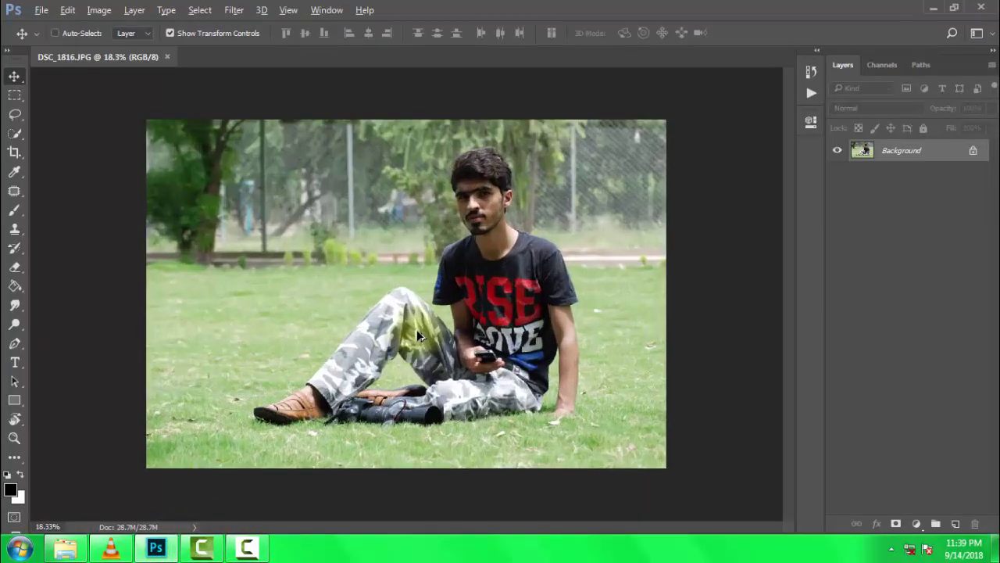
pyautogui.scroll(-1, 416, 329)
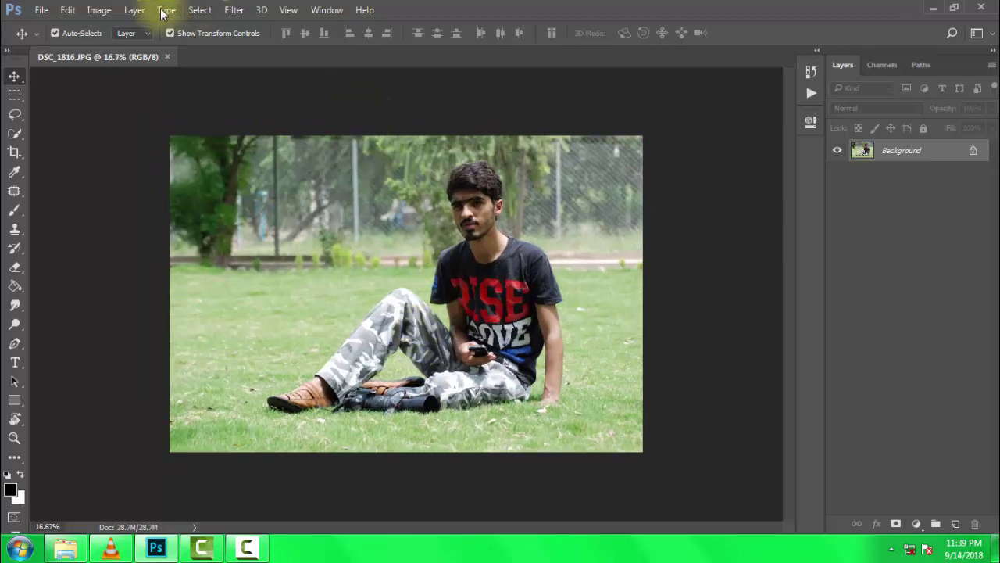
pyautogui.click(102, 10)
pyautogui.click(159, 50)
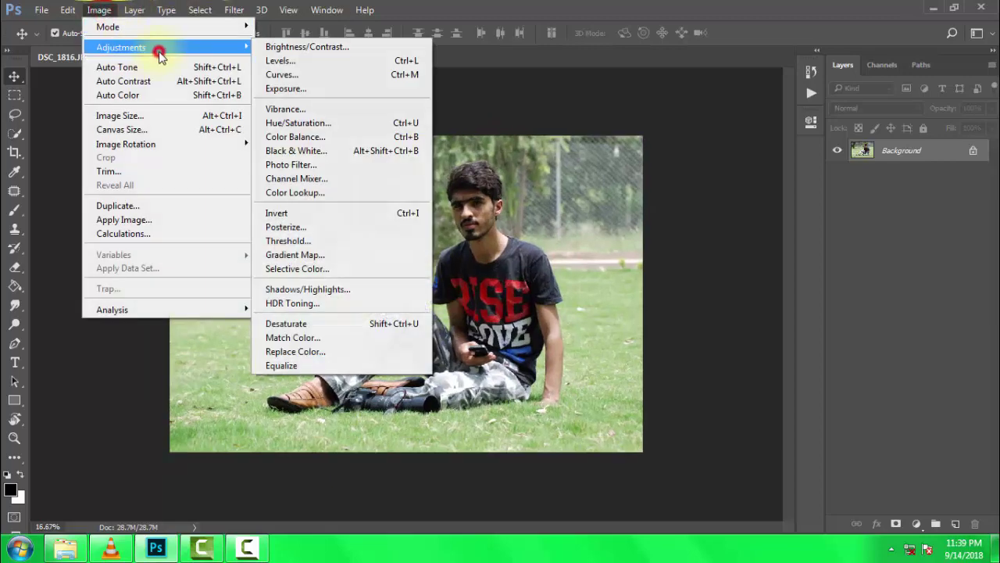
pyautogui.click(518, 3)
pyautogui.moveTo(921, 155); pyautogui.dragTo(956, 524)
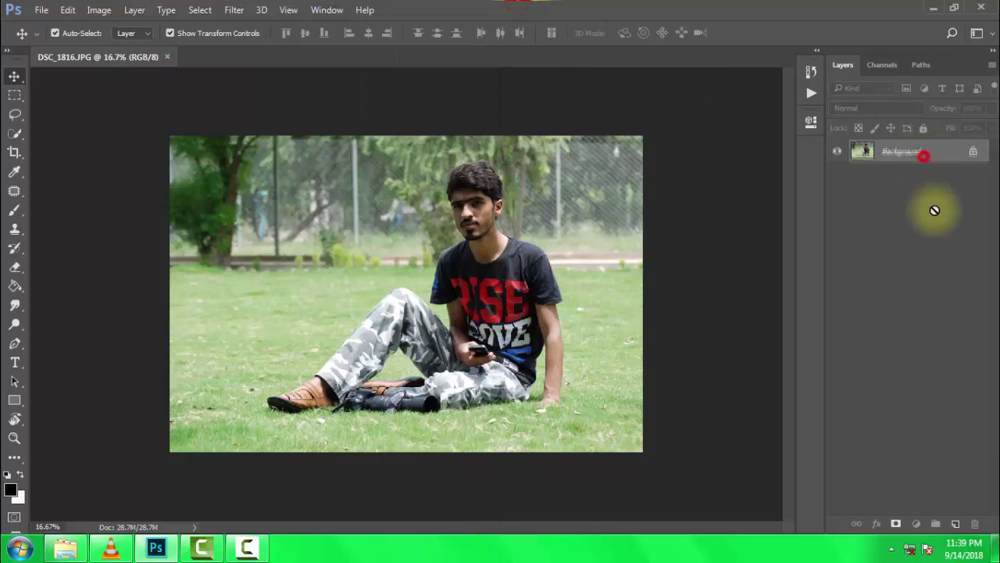
# Step: Apply Shadows/Highlights to Background copy with Shadows Amount at 30%
pyautogui.click(99, 10)
pyautogui.click(131, 49)
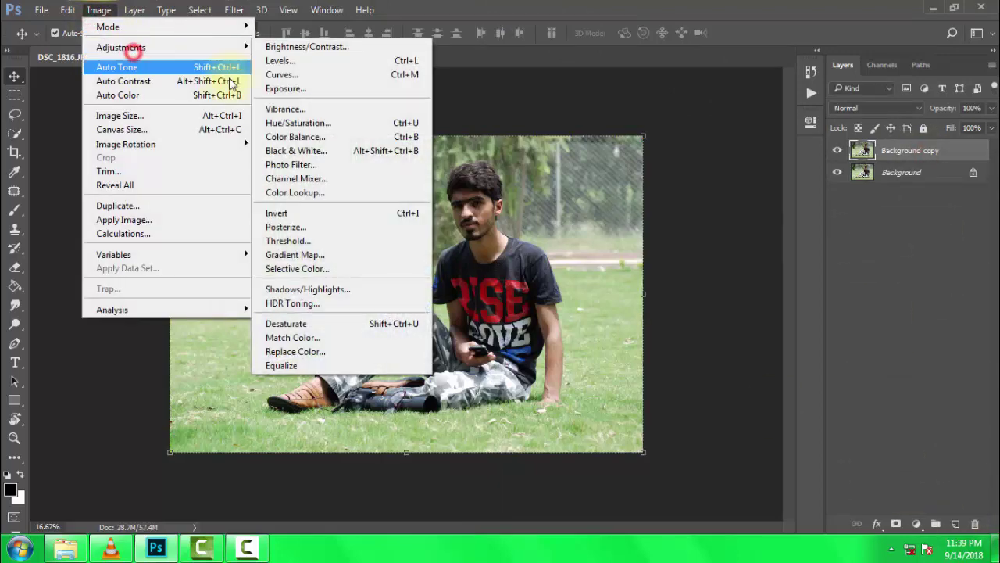
pyautogui.click(313, 289)
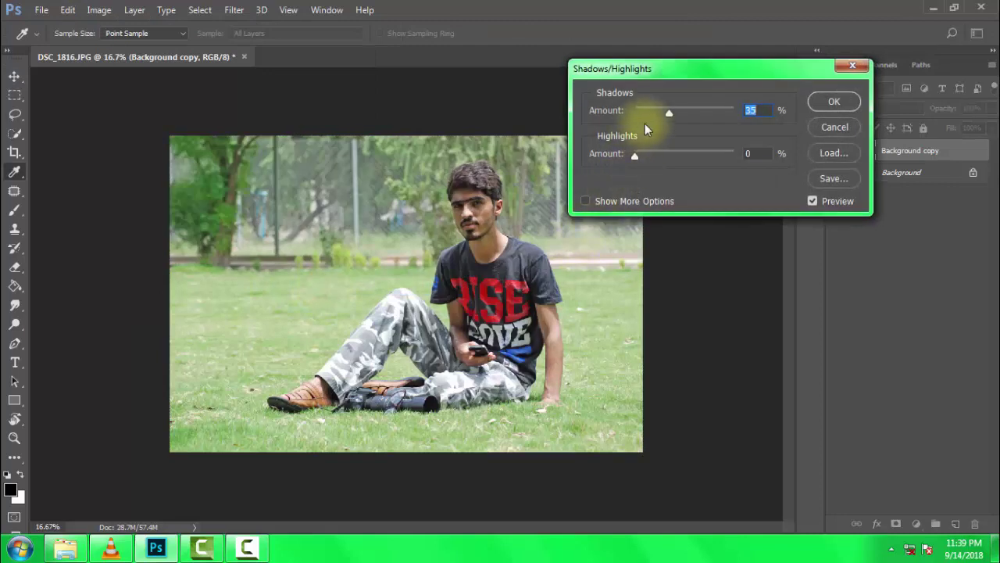
pyautogui.click(659, 114)
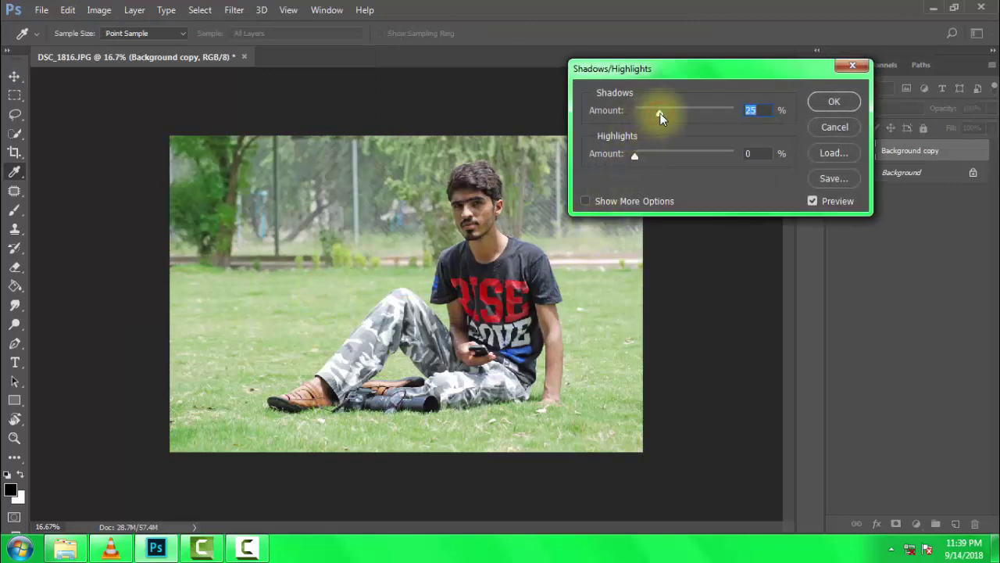
pyautogui.moveTo(659, 112); pyautogui.dragTo(664, 112)
pyautogui.click(824, 104)
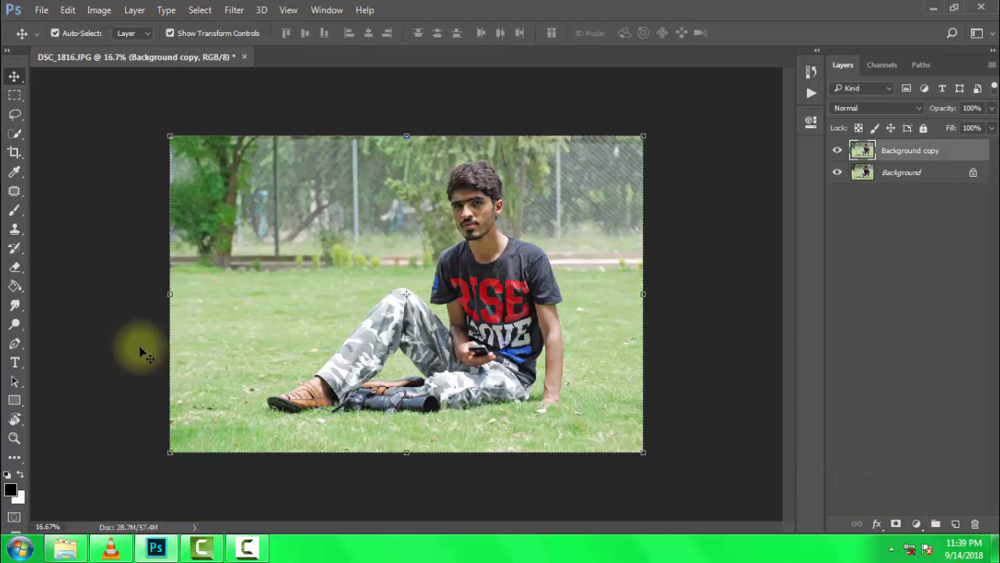
# Step: Add a Selective Color adjustment layer with the Reds' Black set to -49
pyautogui.click(916, 526)
pyautogui.click(906, 510)
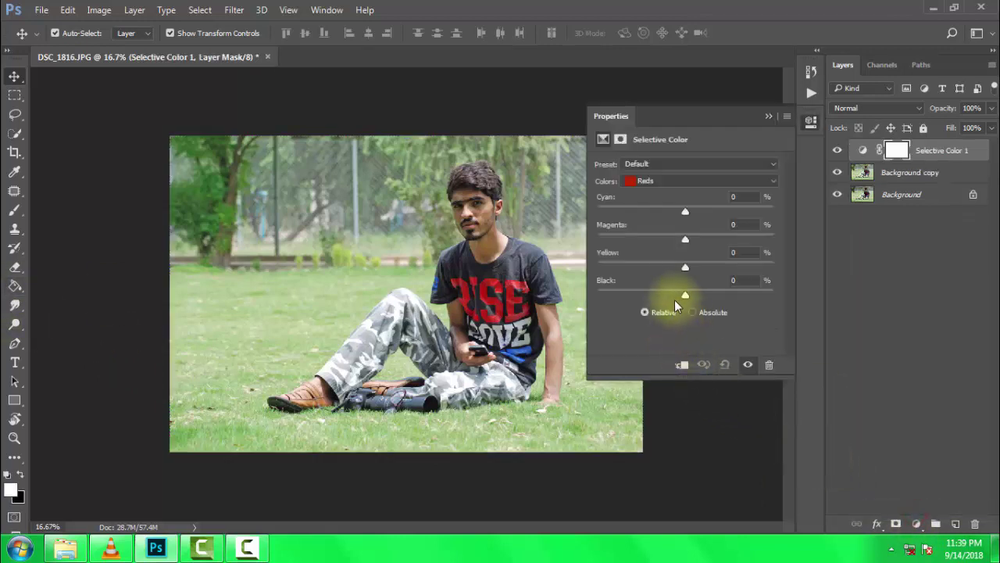
pyautogui.moveTo(683, 297); pyautogui.dragTo(625, 295)
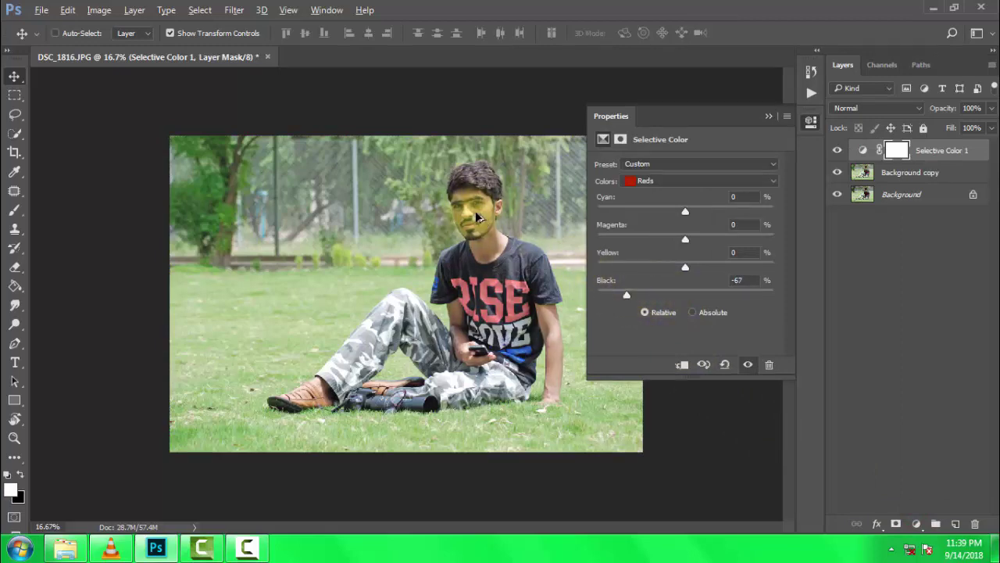
pyautogui.moveTo(461, 227); pyautogui.dragTo(547, 221)
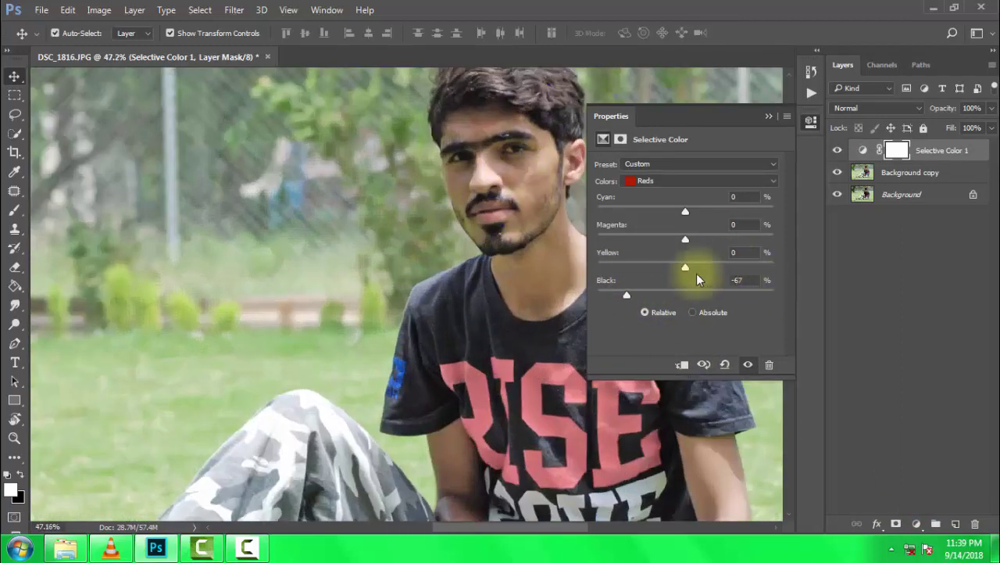
pyautogui.moveTo(627, 294)
pyautogui.mouseDown()
pyautogui.moveTo(677, 292)
pyautogui.moveTo(643, 294)
pyautogui.mouseUp()
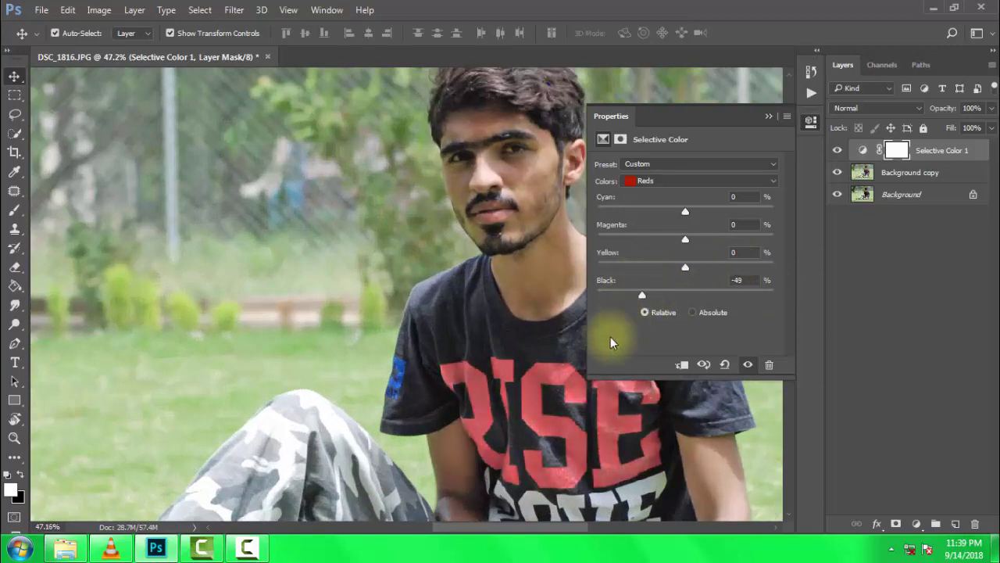
# Step: Set the Yellows' Black to -67 and fit the whole photo on screen
pyautogui.click(684, 190)
pyautogui.click(655, 211)
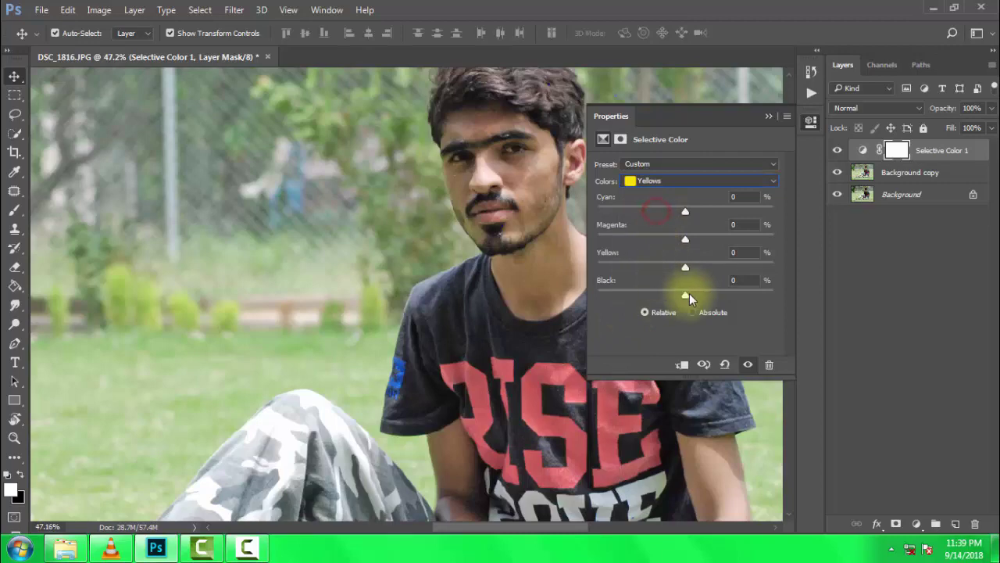
pyautogui.moveTo(685, 295); pyautogui.dragTo(624, 293)
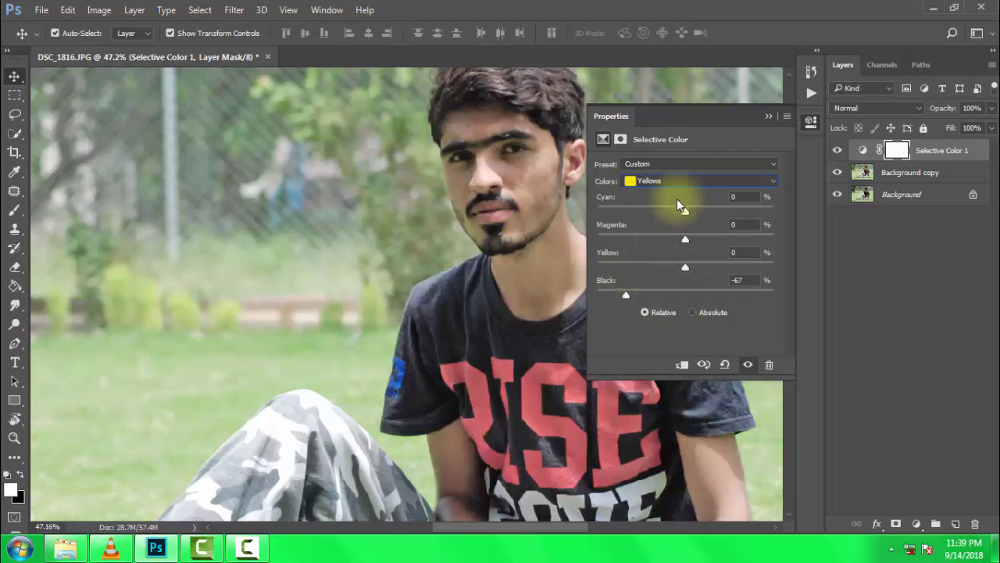
pyautogui.click(768, 116)
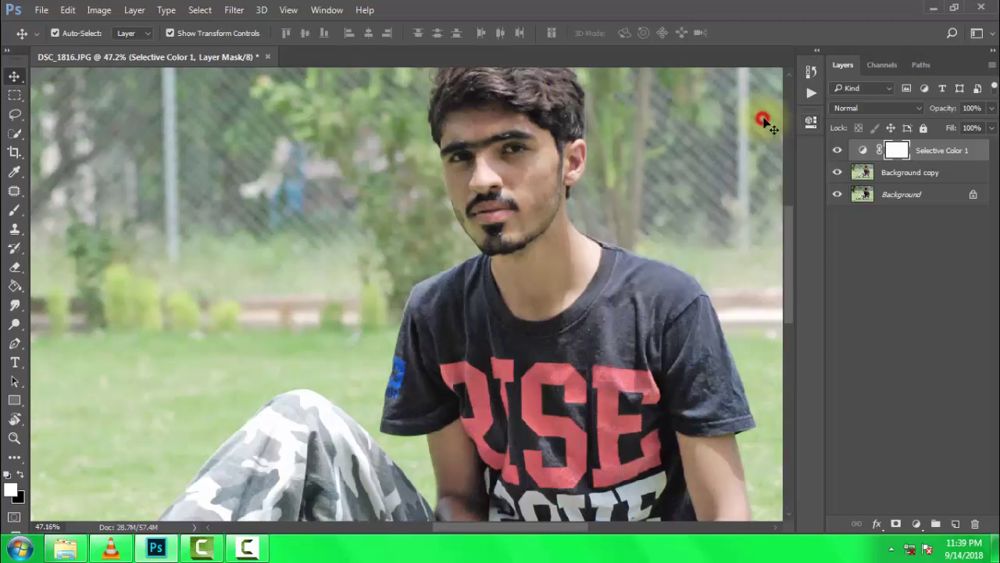
pyautogui.hotkey('ctrl', '0')
pyautogui.hotkey('ctrl', '0')
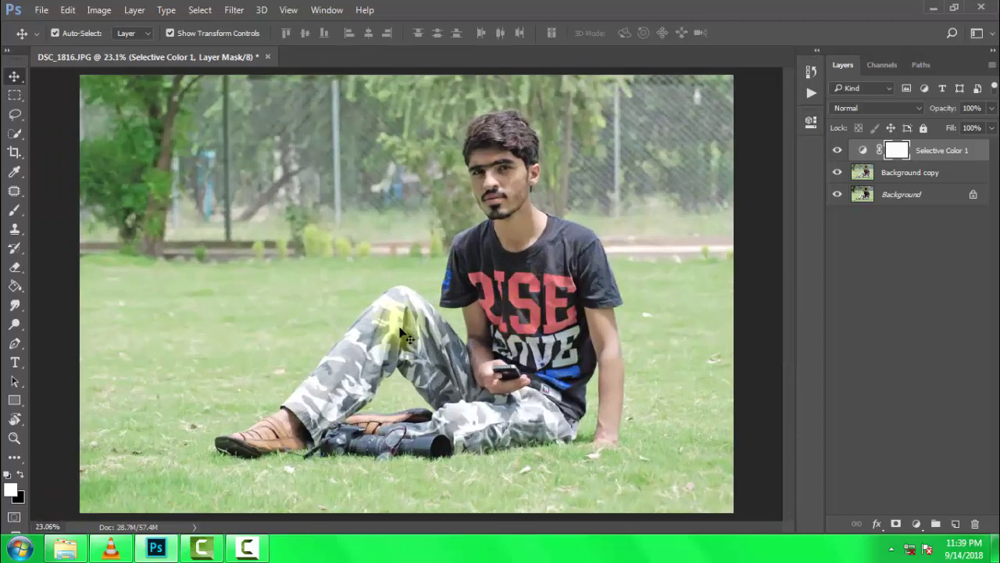
pyautogui.click(14, 269)
# Step: Erase the Selective Color 1 mask over the shirt print, then hide the layer to compare
pyautogui.moveTo(495, 264)
pyautogui.mouseDown()
pyautogui.moveTo(516, 283)
pyautogui.moveTo(520, 332)
pyautogui.moveTo(539, 305)
pyautogui.moveTo(532, 328)
pyautogui.moveTo(524, 275)
pyautogui.moveTo(495, 277)
pyautogui.moveTo(527, 305)
pyautogui.moveTo(555, 289)
pyautogui.moveTo(550, 279)
pyautogui.mouseUp()
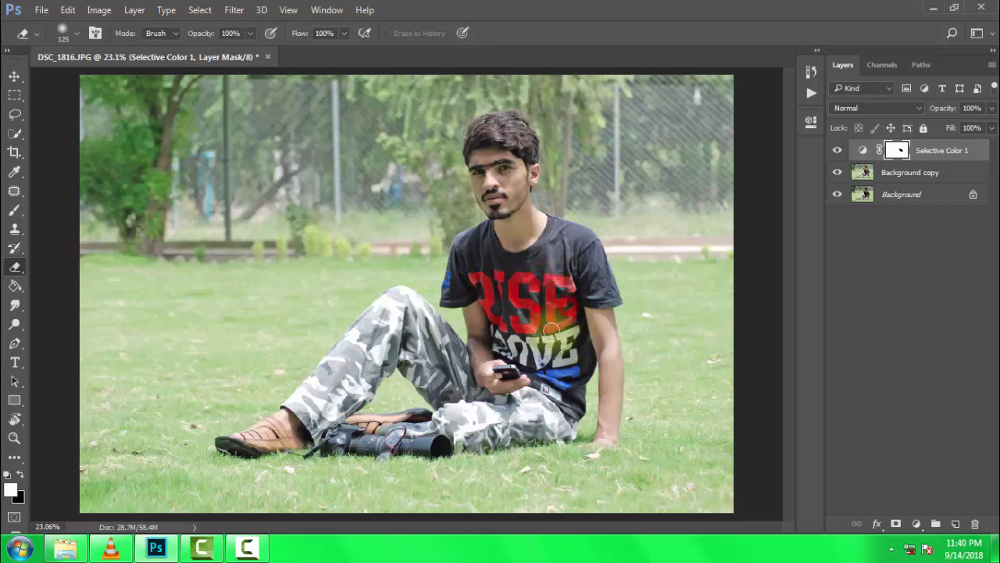
pyautogui.scroll(-3, 514, 301)
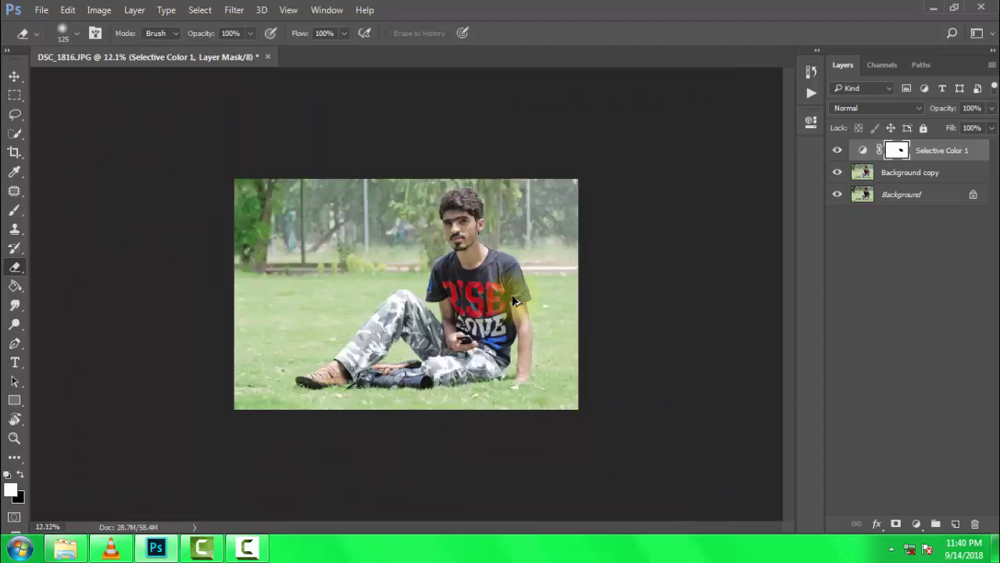
pyautogui.scroll(2, 514, 301)
pyautogui.click(837, 150)
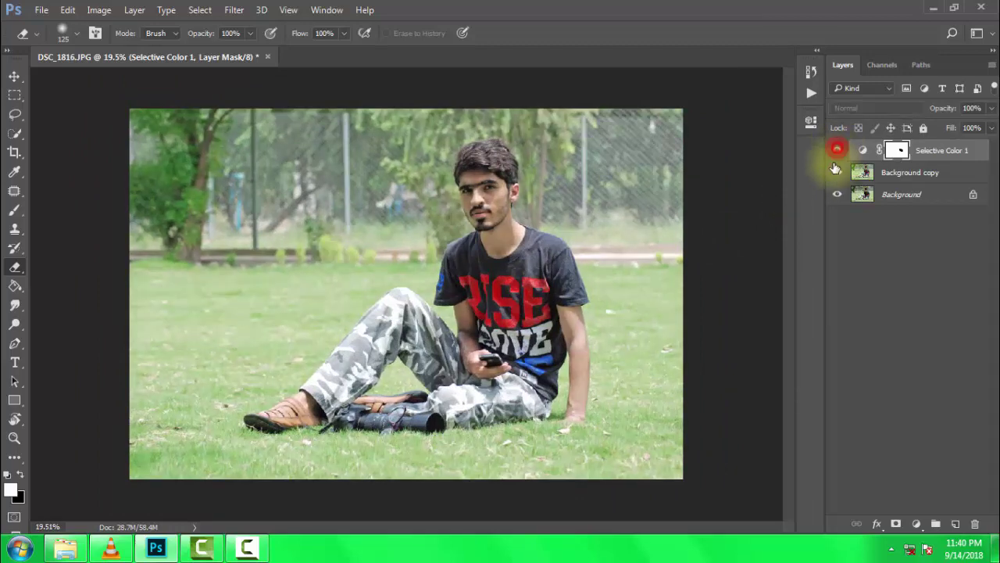
# Step: Add a Selective Color 2 layer with the Blacks range's Black set to +2%
pyautogui.click(916, 525)
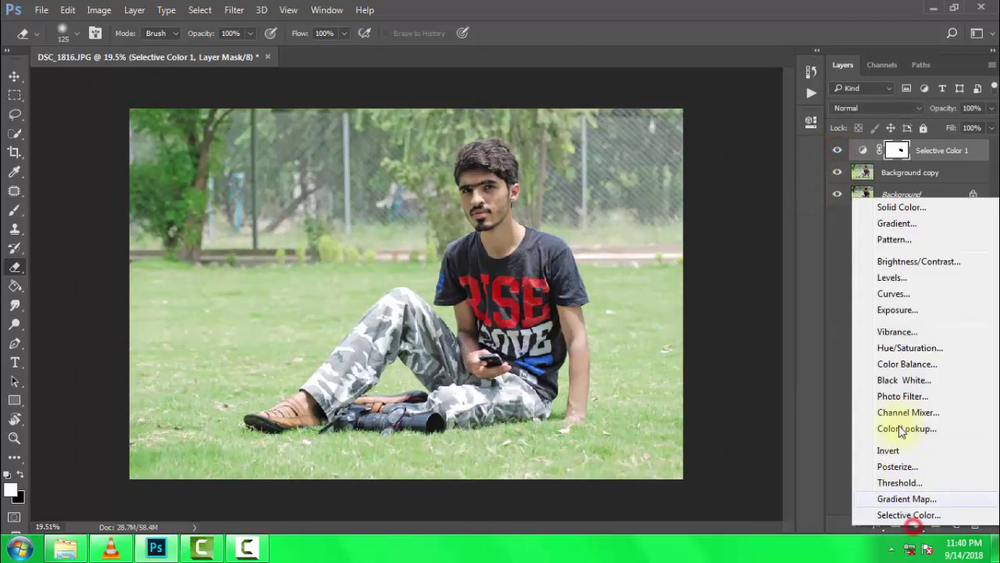
pyautogui.click(908, 515)
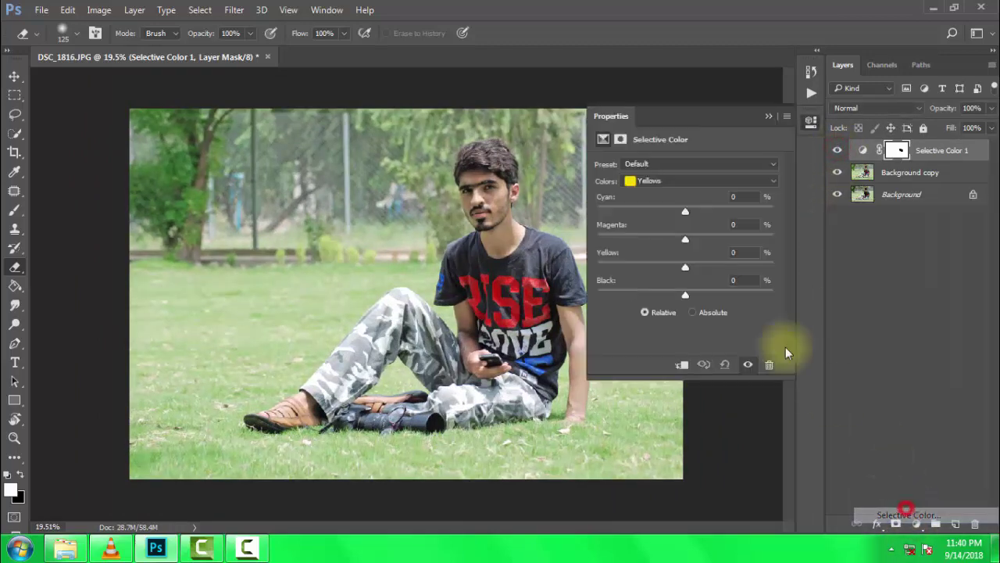
pyautogui.click(700, 182)
pyautogui.click(644, 291)
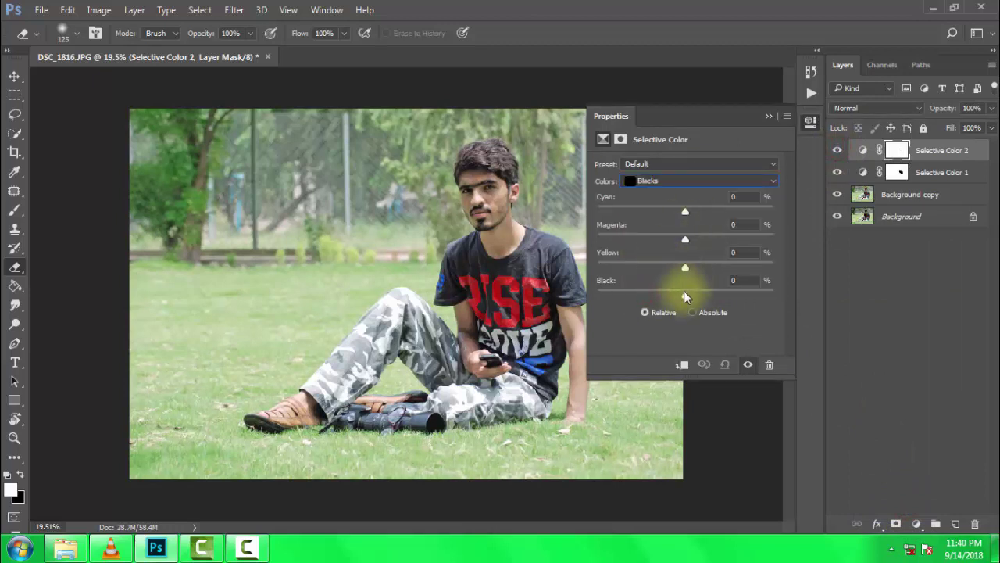
pyautogui.moveTo(684, 292); pyautogui.dragTo(689, 293)
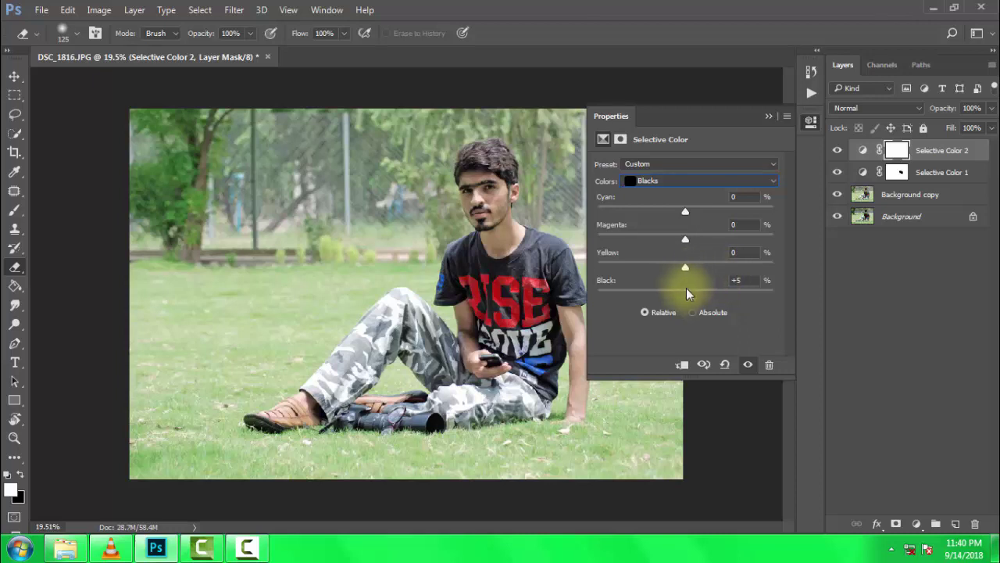
pyautogui.moveTo(685, 298); pyautogui.dragTo(687, 299)
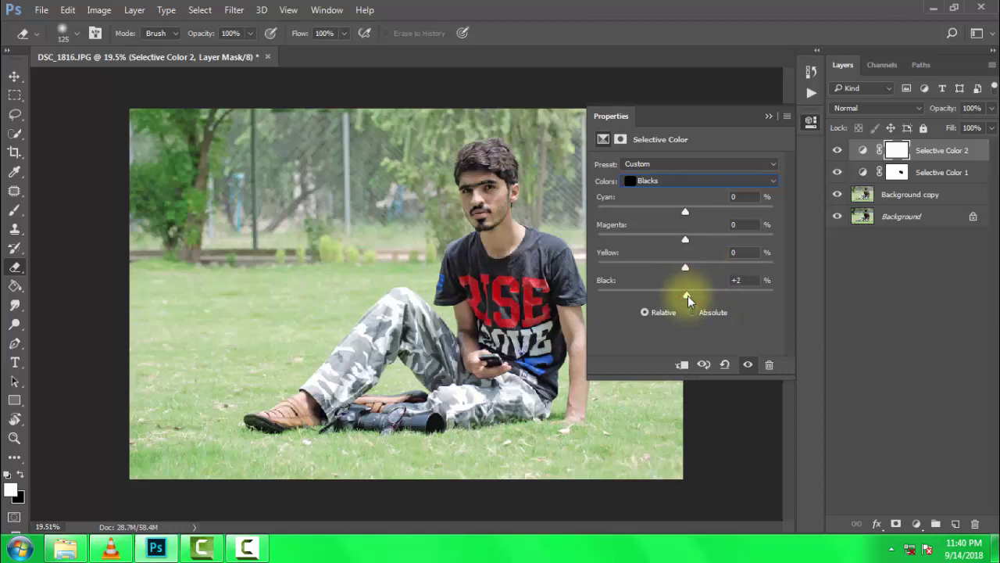
pyautogui.click(769, 116)
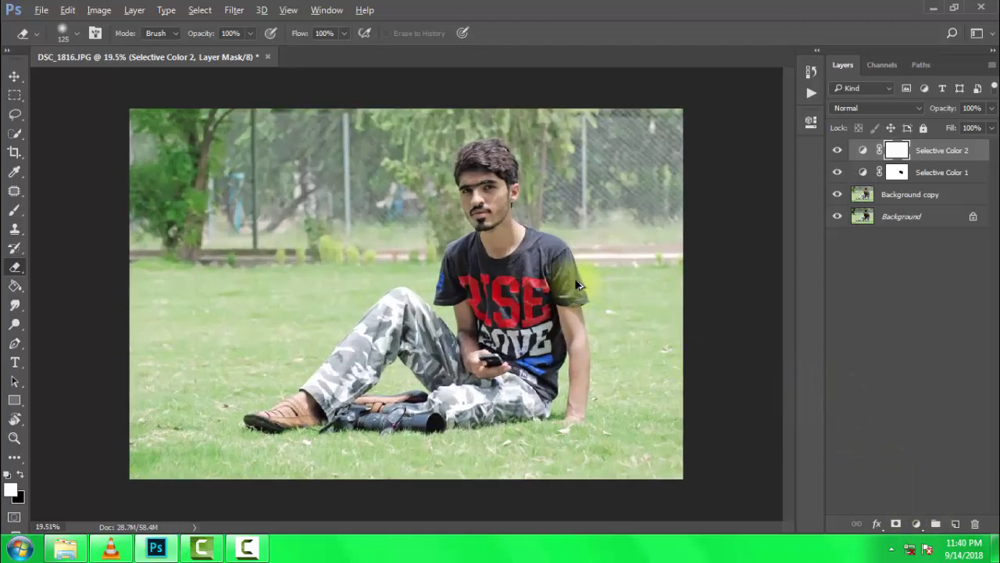
pyautogui.scroll(-1, 562, 295)
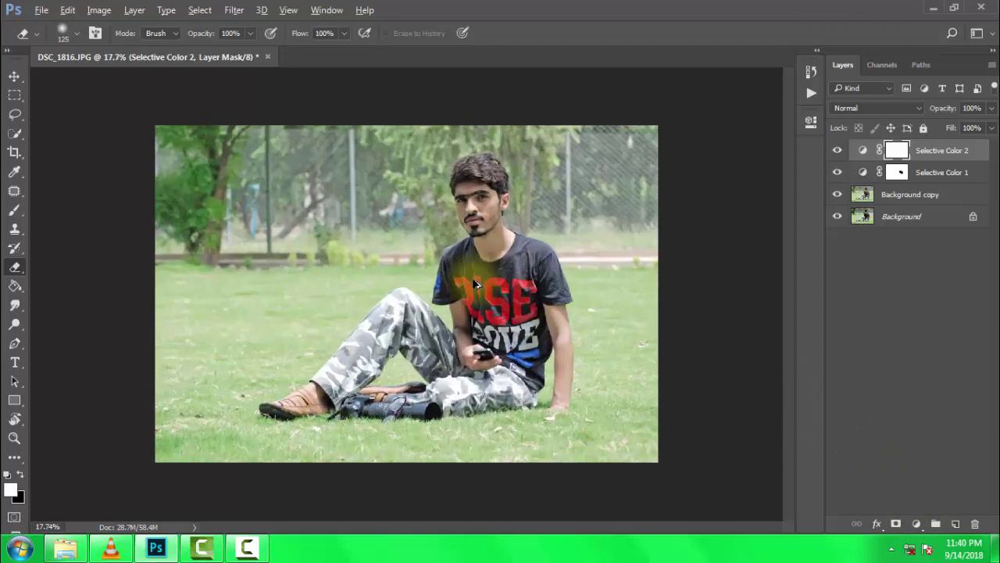
pyautogui.scroll(-1, 475, 283)
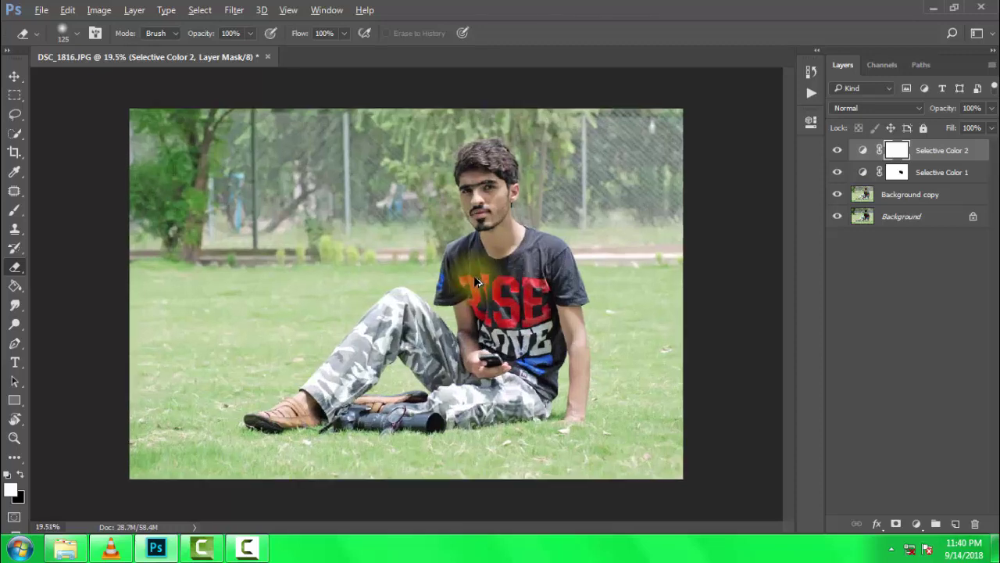
pyautogui.scroll(1, 474, 276)
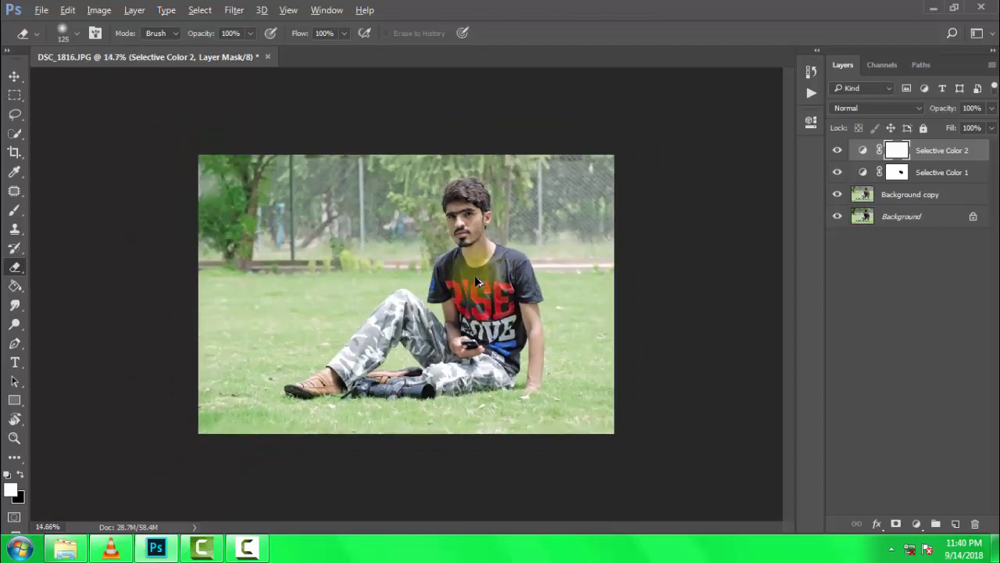
# Step: Merge Selective Color 1 and Selective Color 2 down into Background copy
pyautogui.click(950, 172)
pyautogui.rightClick(949, 172)
pyautogui.click(682, 495)
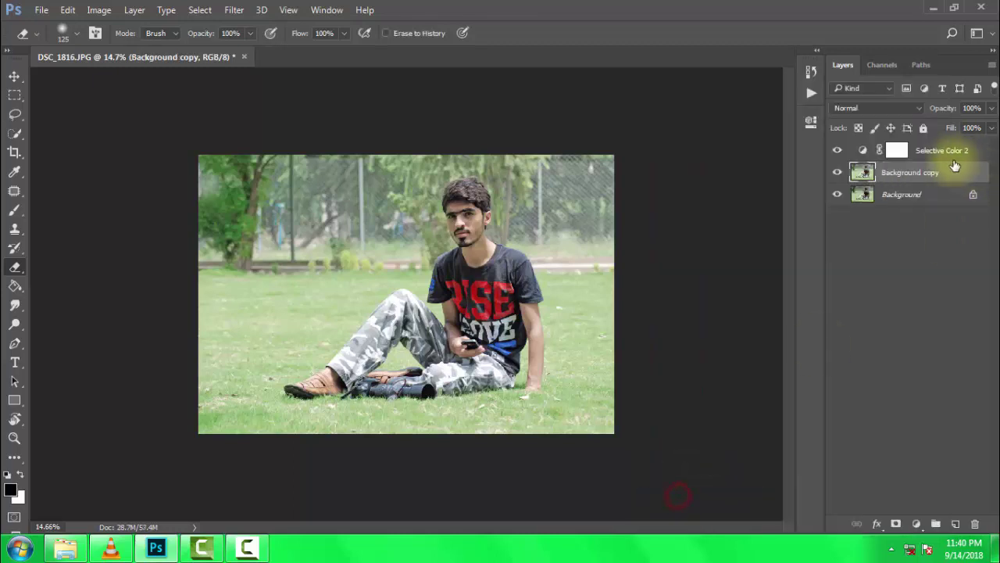
pyautogui.click(942, 149)
pyautogui.rightClick(942, 150)
pyautogui.click(682, 495)
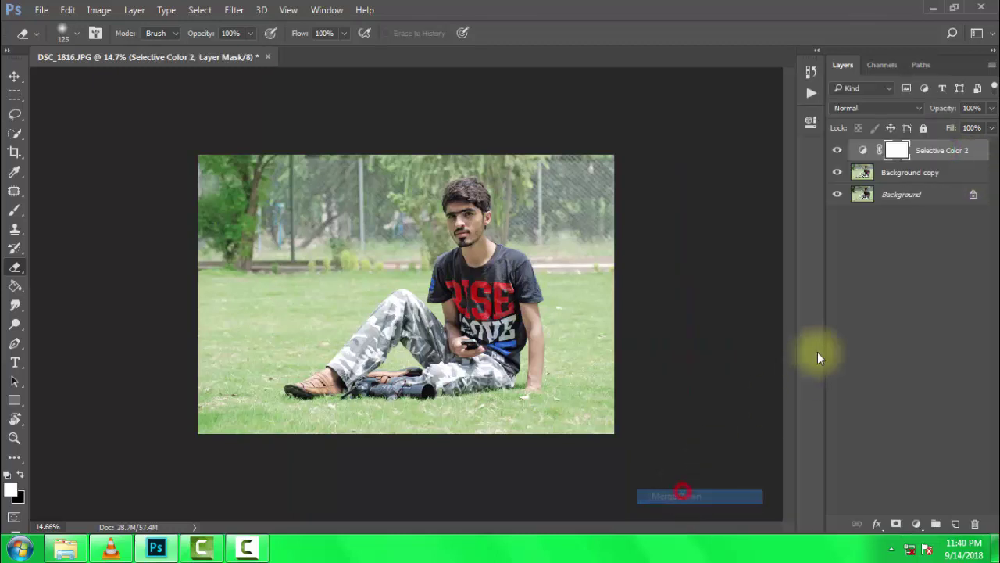
pyautogui.hotkey('ctrl', '-')
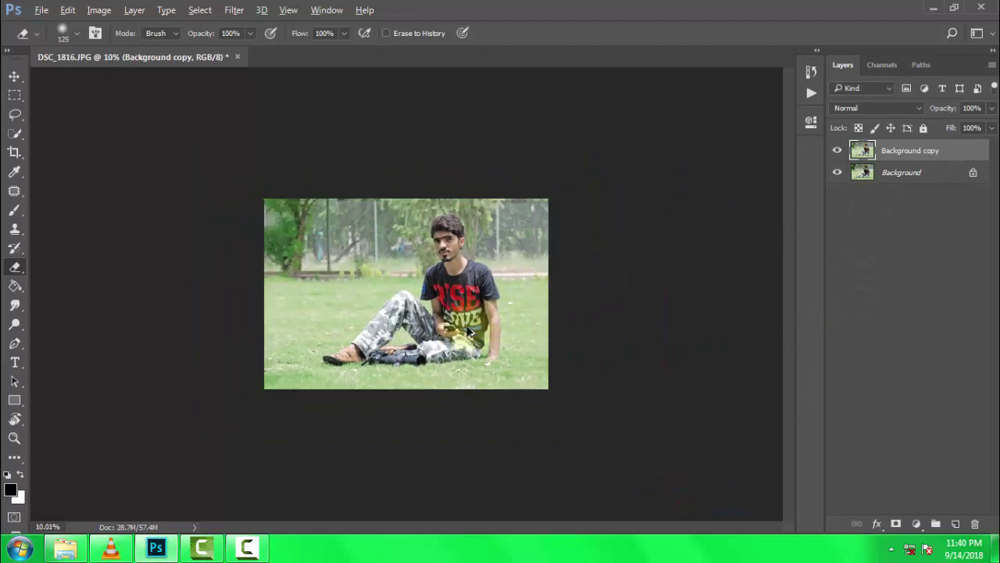
pyautogui.hotkey('ctrl', '+')
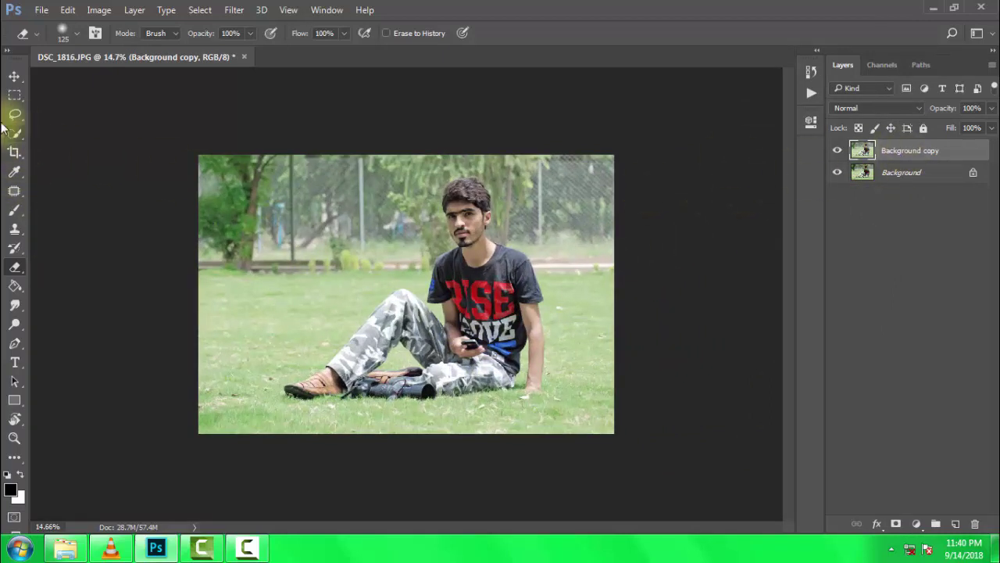
# Step: Quick Select the man's raised trouser leg, knee, lower trousers and camera with a size-100 brush
pyautogui.click(15, 134)
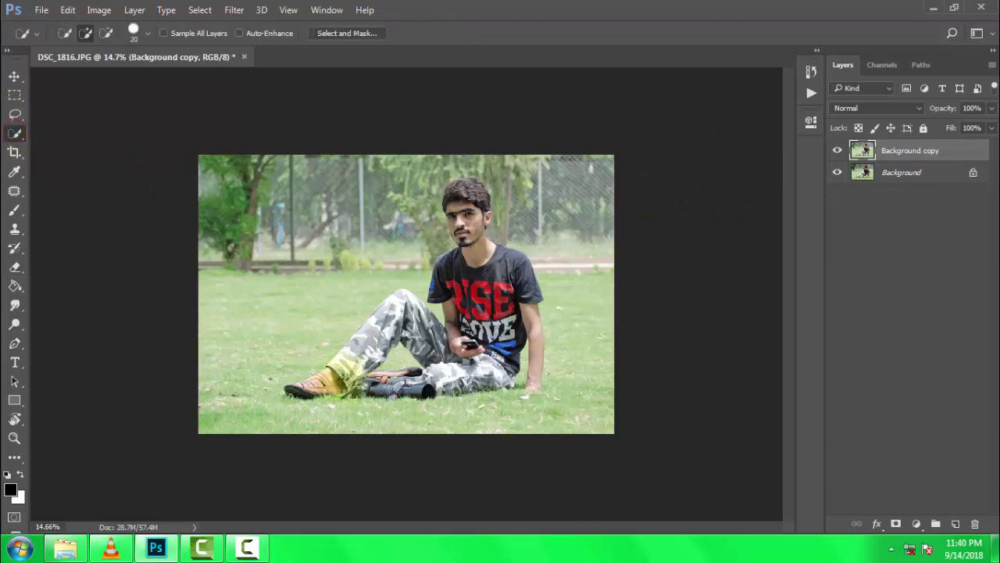
pyautogui.scroll(3, 358, 375)
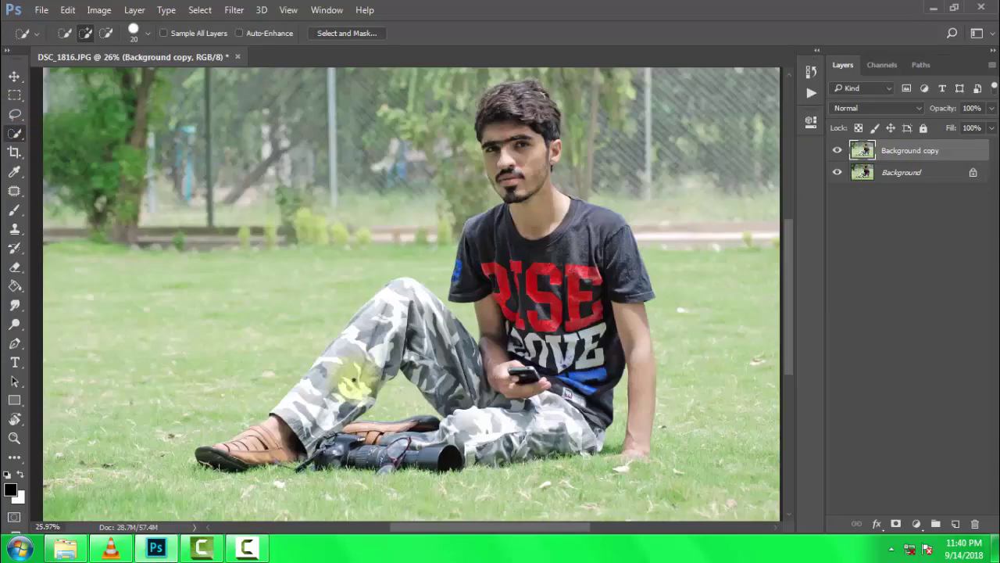
pyautogui.press(']')
pyautogui.press(']')
pyautogui.press(']')
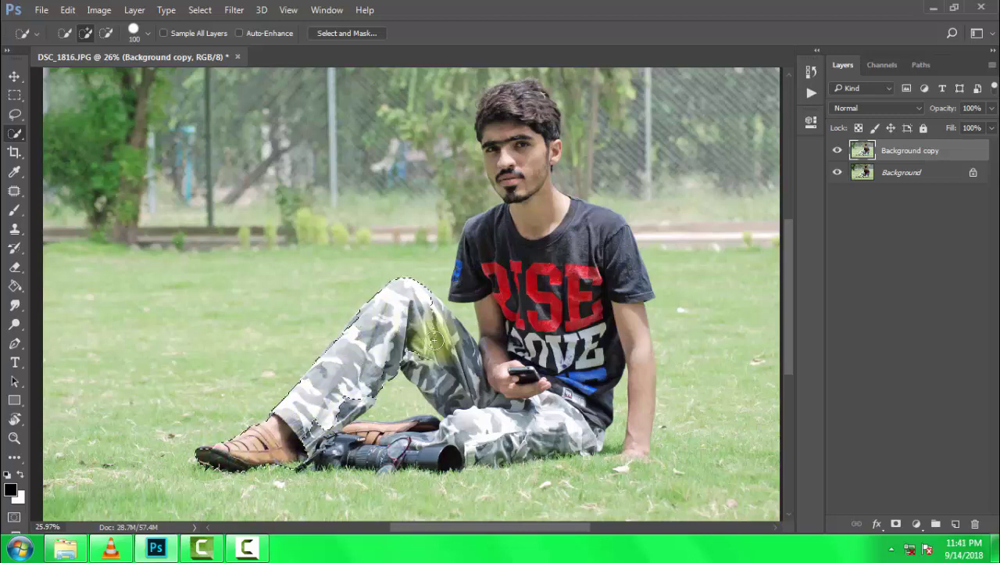
pyautogui.moveTo(443, 351); pyautogui.dragTo(458, 327)
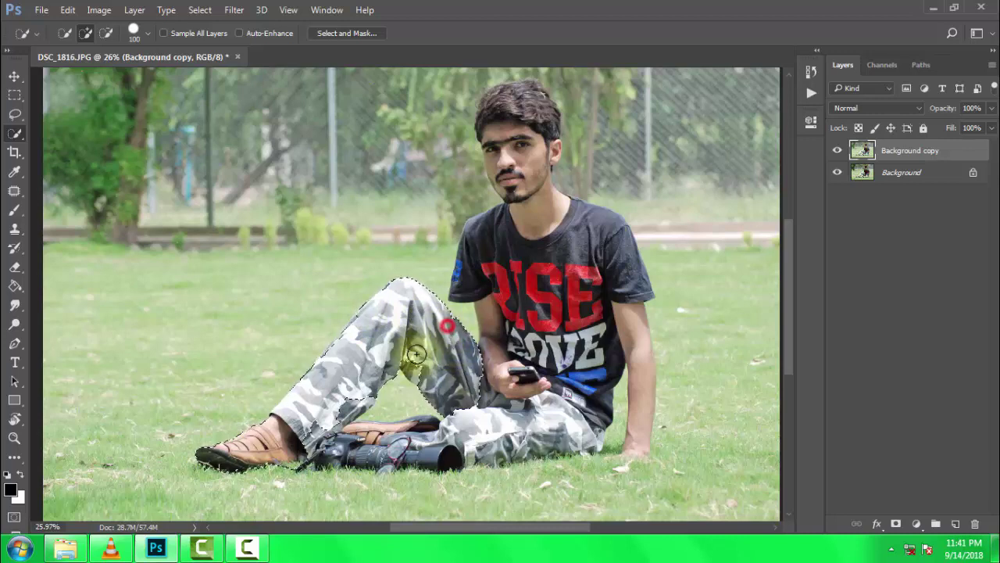
pyautogui.moveTo(447, 328); pyautogui.dragTo(423, 439)
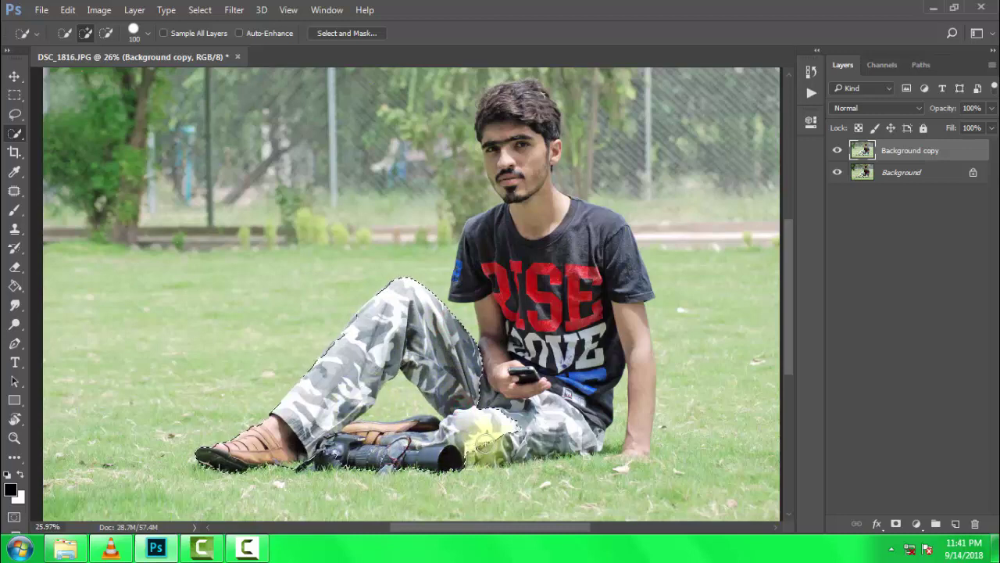
pyautogui.moveTo(491, 442)
pyautogui.mouseDown()
pyautogui.moveTo(530, 443)
pyautogui.moveTo(546, 301)
pyautogui.moveTo(507, 332)
pyautogui.moveTo(475, 286)
pyautogui.moveTo(495, 253)
pyautogui.mouseUp()
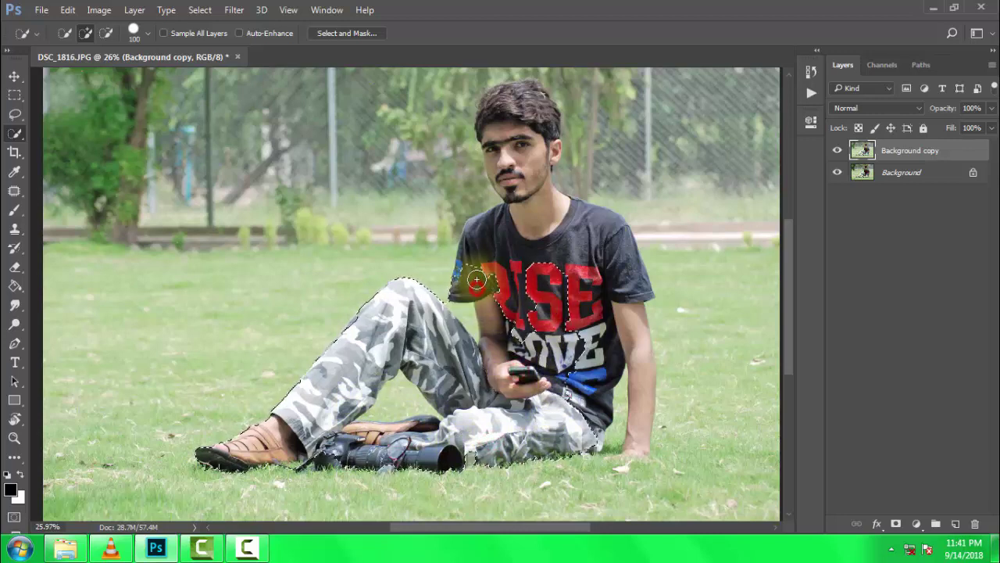
pyautogui.scroll(2, 495, 256)
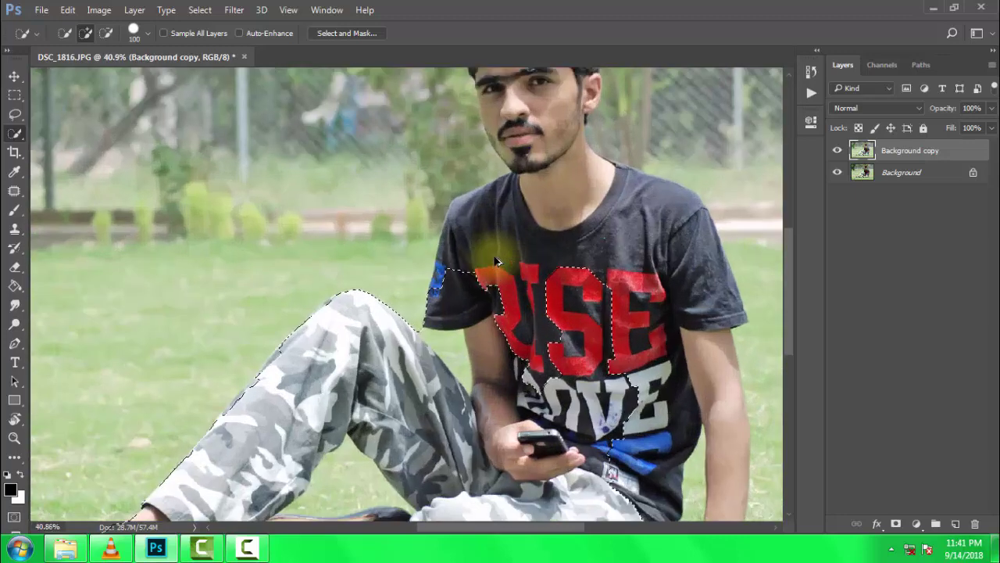
pyautogui.scroll(3, 480, 263)
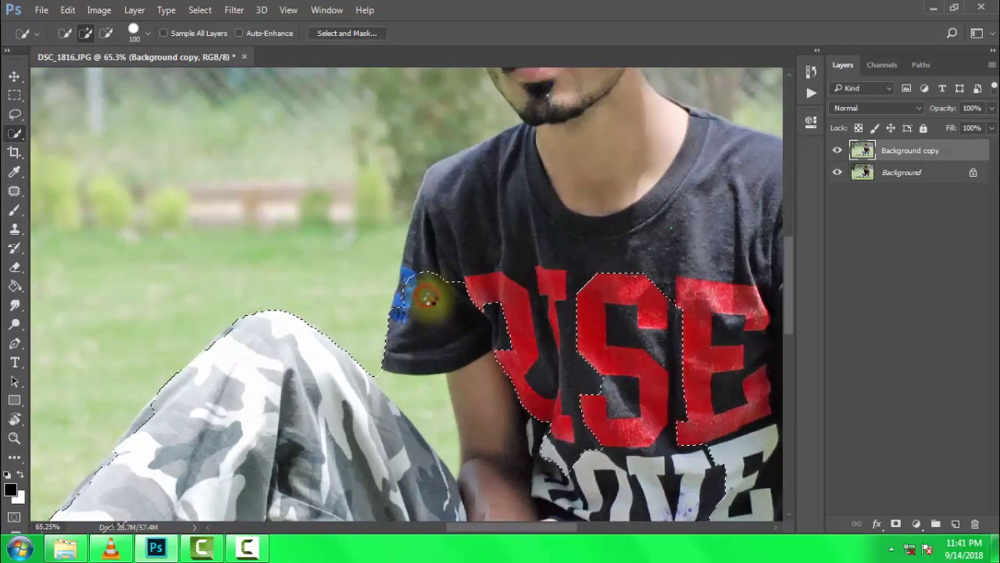
# Step: Extend the selection over the sleeve, shoulder, arm, hand and wrist
pyautogui.moveTo(425, 295)
pyautogui.mouseDown()
pyautogui.moveTo(453, 223)
pyautogui.moveTo(457, 201)
pyautogui.moveTo(446, 192)
pyautogui.moveTo(576, 189)
pyautogui.moveTo(663, 230)
pyautogui.moveTo(726, 311)
pyautogui.moveTo(460, 265)
pyautogui.mouseUp()
pyautogui.moveTo(535, 262)
pyautogui.mouseDown()
pyautogui.moveTo(532, 182)
pyautogui.moveTo(547, 297)
pyautogui.moveTo(573, 356)
pyautogui.moveTo(571, 417)
pyautogui.moveTo(515, 256)
pyautogui.moveTo(531, 306)
pyautogui.mouseUp()
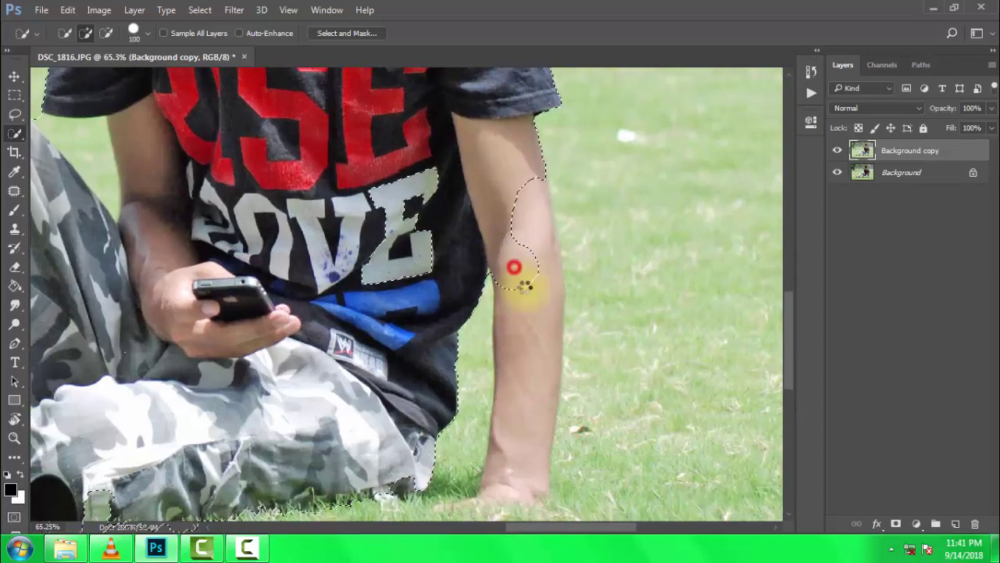
pyautogui.click(526, 346)
pyautogui.moveTo(527, 345)
pyautogui.mouseDown()
pyautogui.moveTo(512, 432)
pyautogui.moveTo(521, 351)
pyautogui.mouseUp()
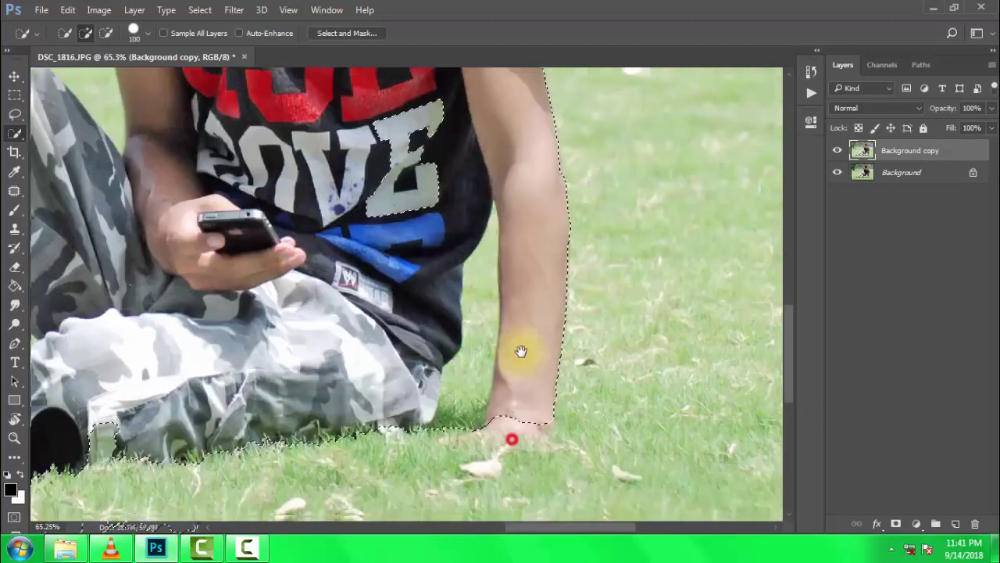
pyautogui.click(539, 348)
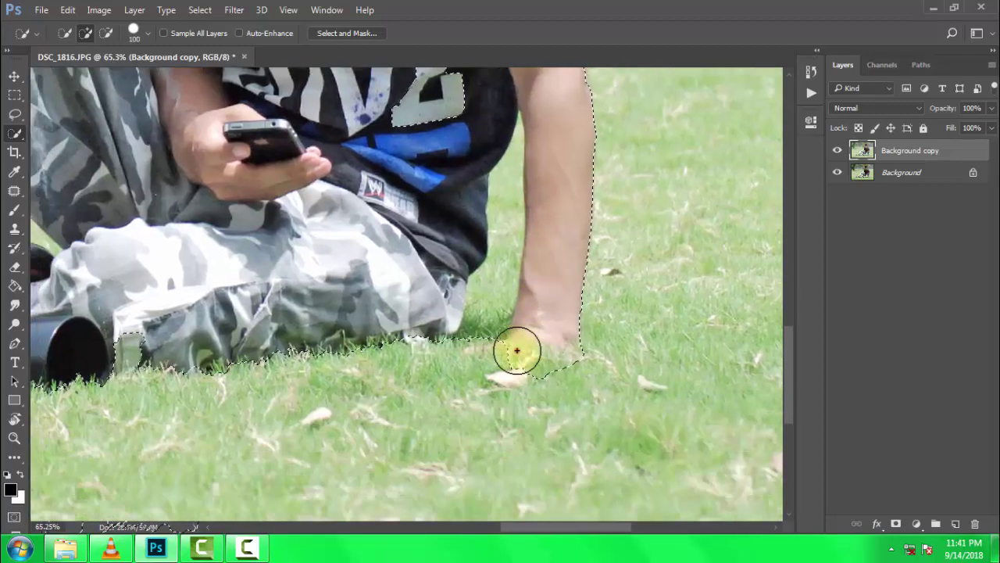
pyautogui.click(515, 351)
pyautogui.scroll(-3, 464, 319)
pyautogui.scroll(-1, 390, 325)
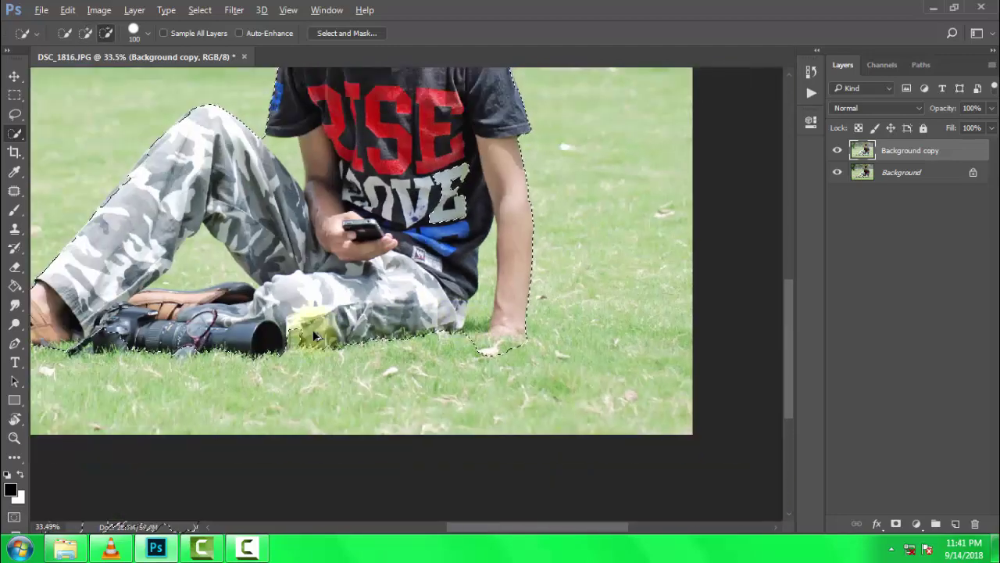
pyautogui.scroll(2, 313, 329)
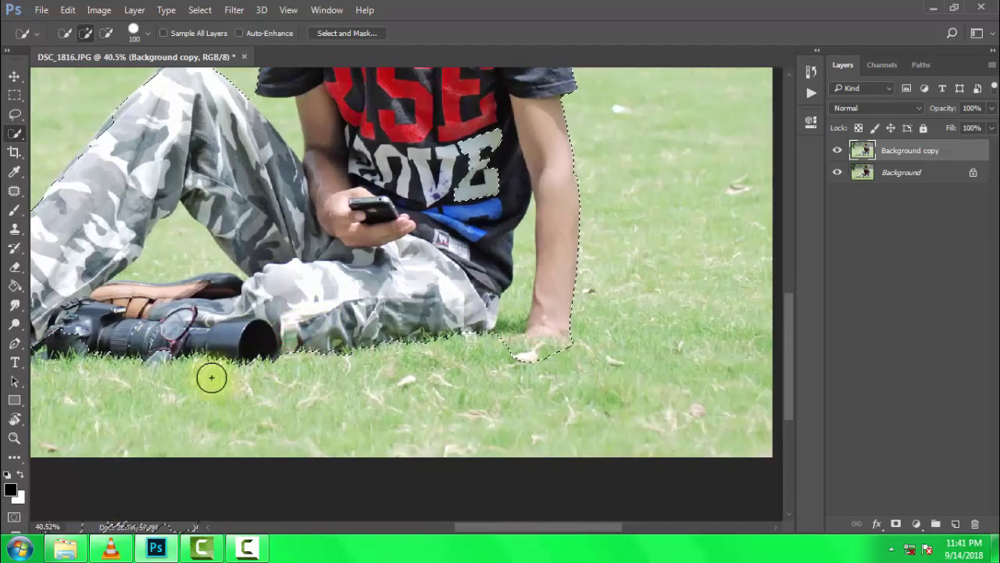
# Step: Add the face, neck and hair, then turn the selection into a layer mask on Background copy
pyautogui.moveTo(212, 377); pyautogui.dragTo(658, 329)
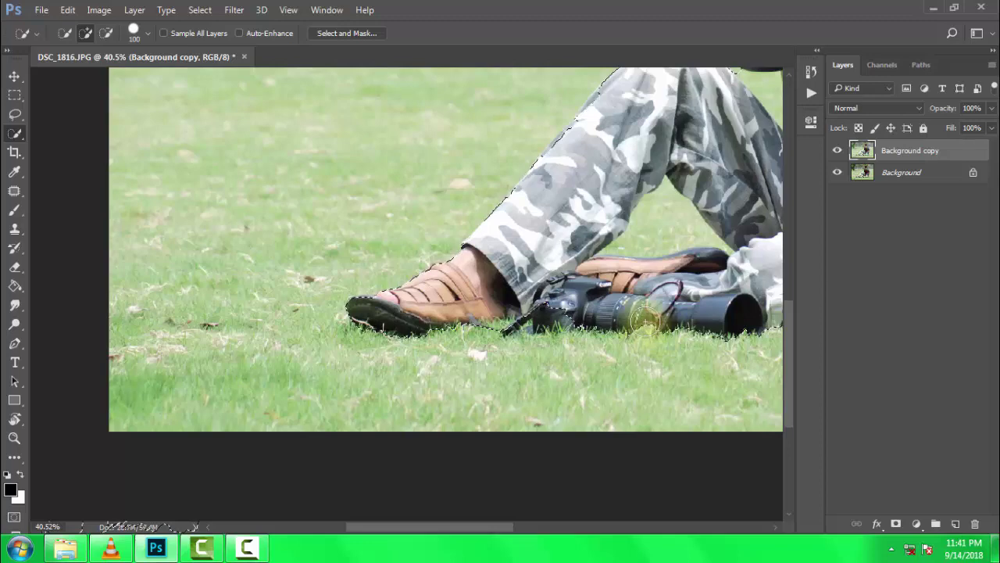
pyautogui.moveTo(689, 304); pyautogui.dragTo(270, 464)
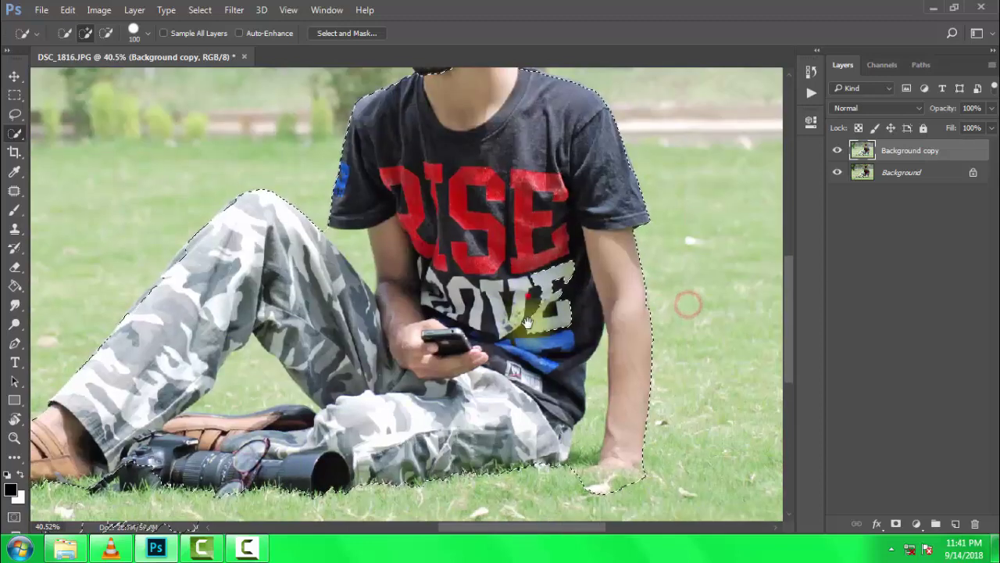
pyautogui.moveTo(529, 322); pyautogui.dragTo(528, 450)
pyautogui.moveTo(497, 300); pyautogui.dragTo(532, 494)
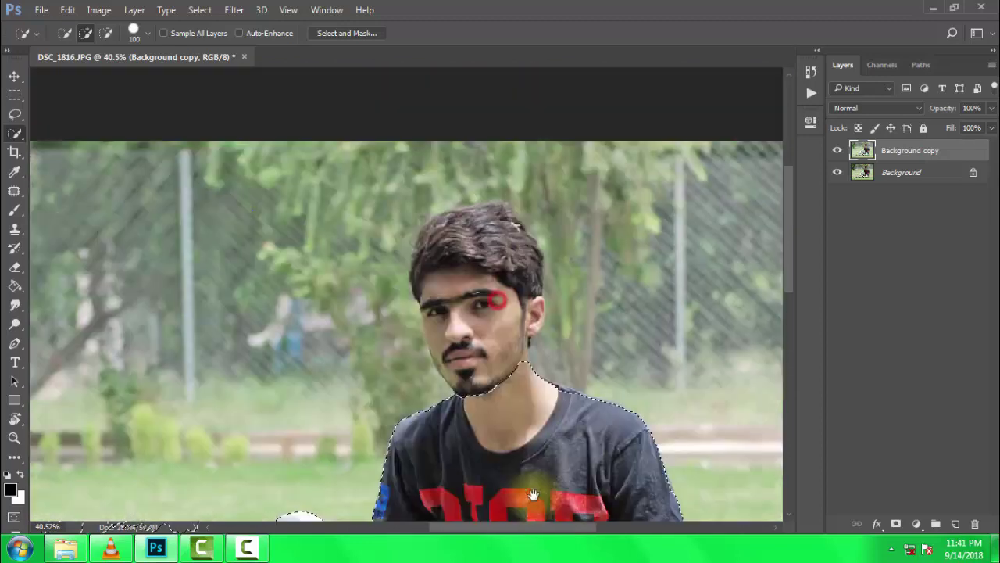
pyautogui.moveTo(505, 391); pyautogui.dragTo(469, 254)
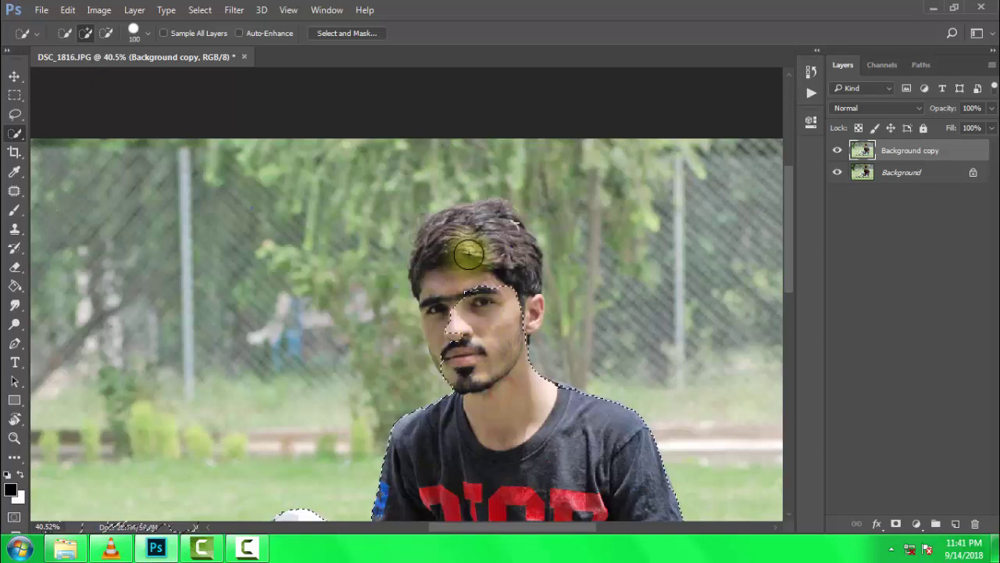
pyautogui.moveTo(497, 248)
pyautogui.mouseDown()
pyautogui.moveTo(513, 261)
pyautogui.moveTo(528, 313)
pyautogui.moveTo(504, 289)
pyautogui.moveTo(492, 225)
pyautogui.moveTo(469, 222)
pyautogui.moveTo(480, 223)
pyautogui.moveTo(457, 247)
pyautogui.moveTo(446, 334)
pyautogui.moveTo(424, 258)
pyautogui.moveTo(437, 243)
pyautogui.mouseUp()
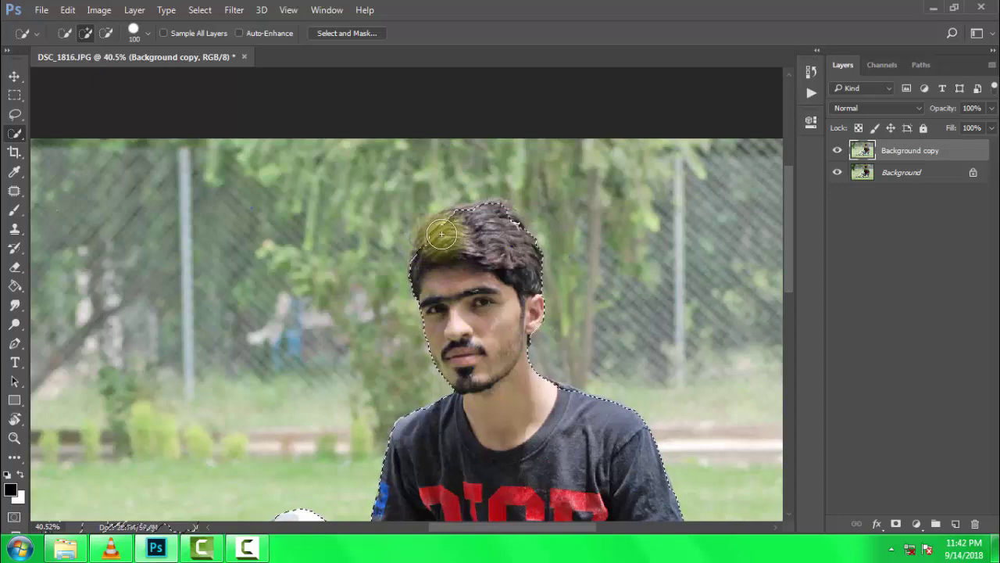
pyautogui.click(436, 226)
pyautogui.click(502, 226)
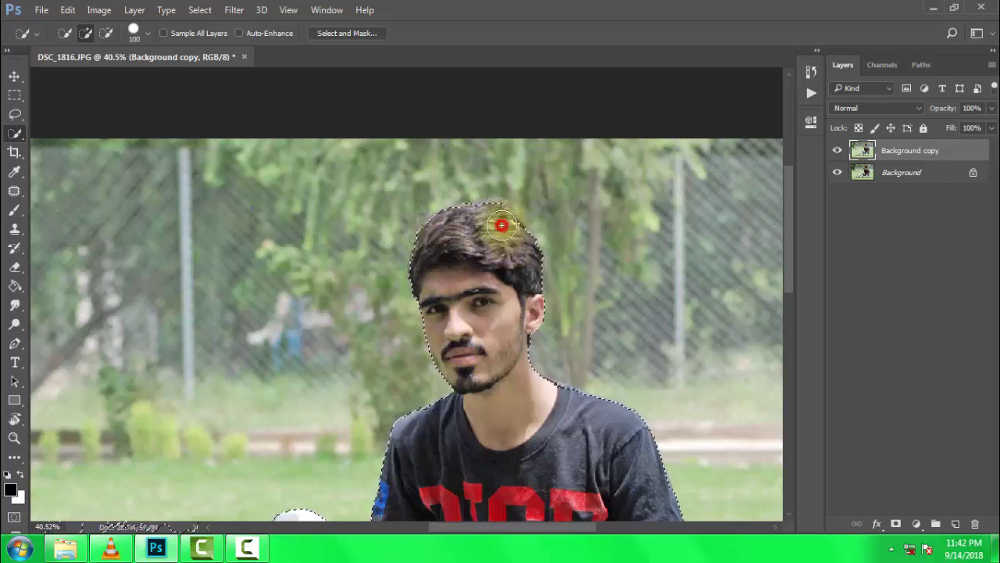
pyautogui.click(495, 222)
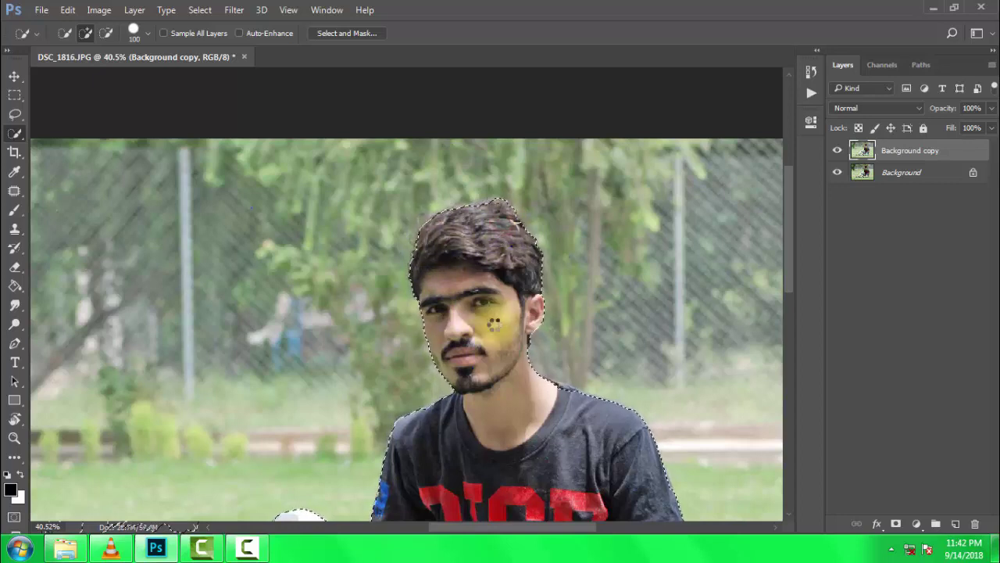
pyautogui.scroll(-3, 494, 325)
pyautogui.scroll(-3, 494, 325)
pyautogui.scroll(3, 495, 328)
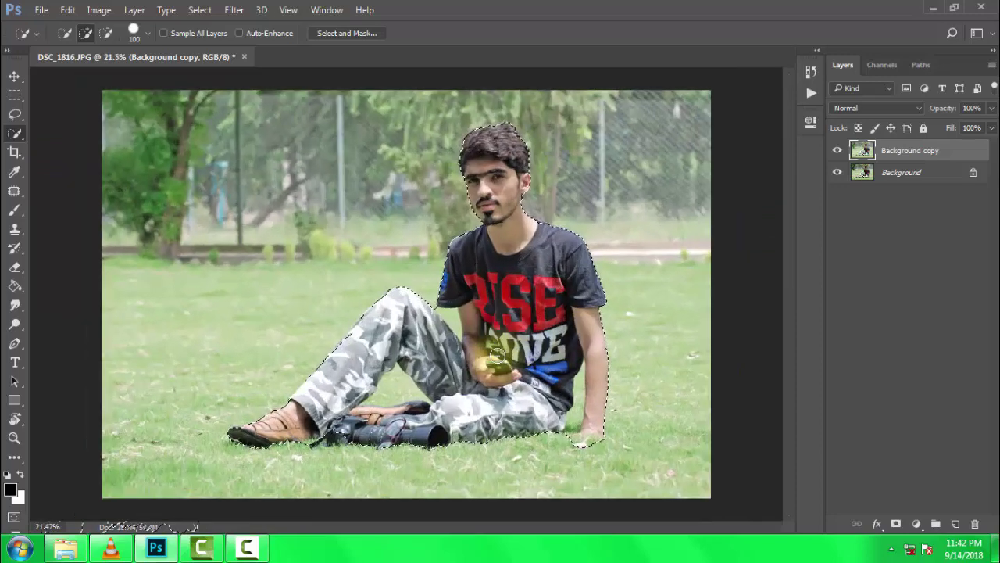
pyautogui.click(896, 524)
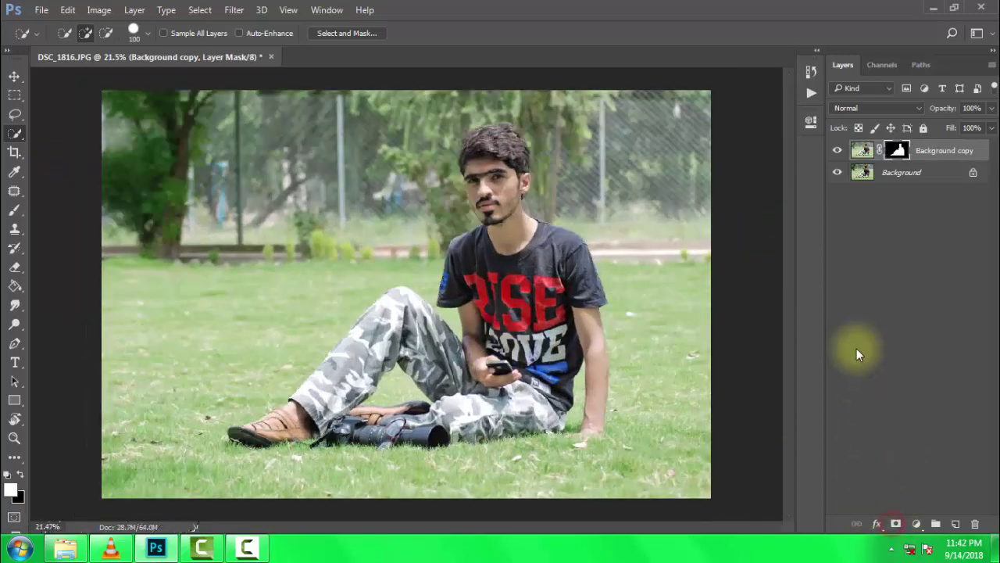
# Step: Hide Background, zoom in on the arm, and select the leftover grass on Background copy's image
pyautogui.click(837, 172)
pyautogui.scroll(2, 465, 338)
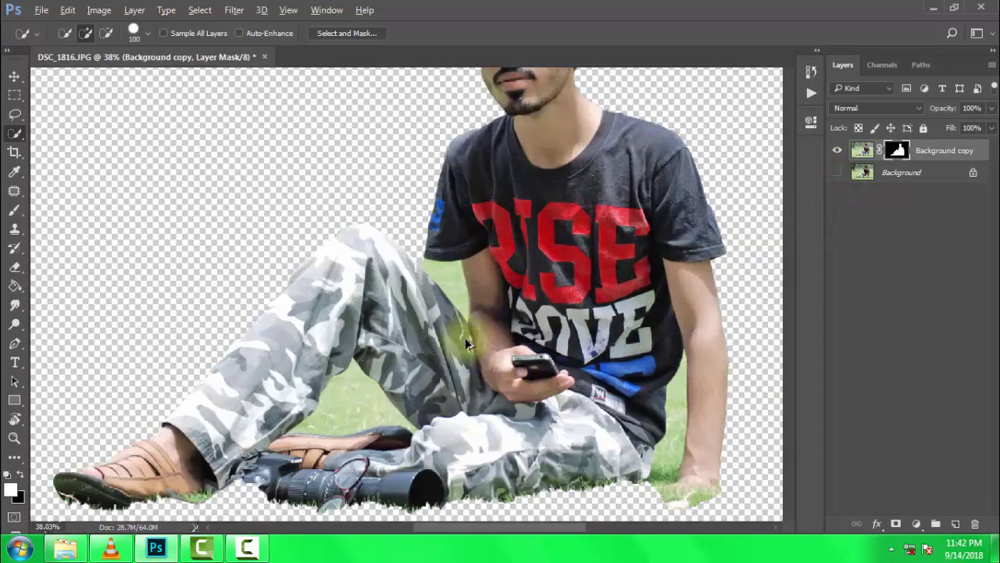
pyautogui.scroll(2, 465, 284)
pyautogui.scroll(1, 435, 246)
pyautogui.scroll(1, 437, 246)
pyautogui.scroll(1, 435, 243)
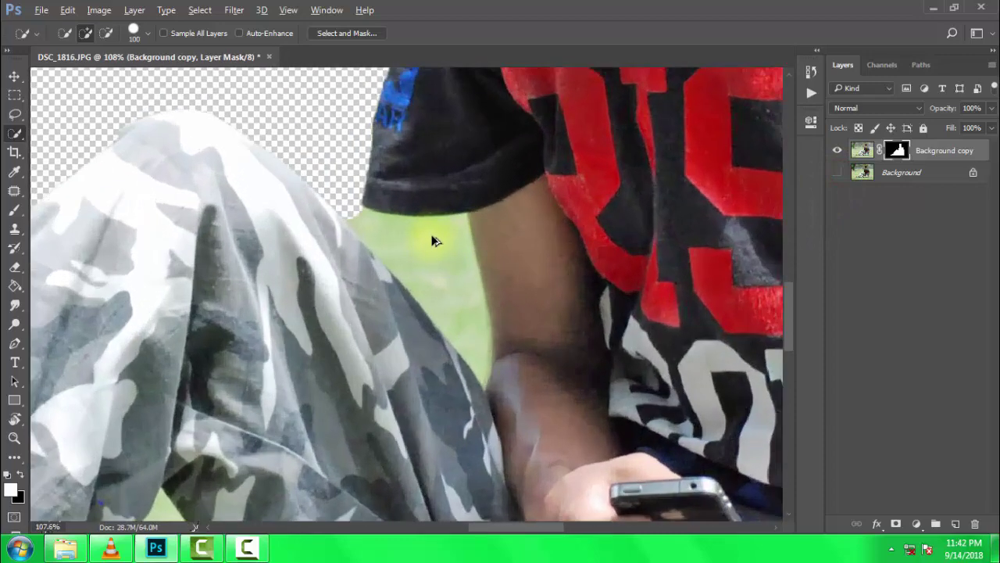
pyautogui.scroll(1, 391, 227)
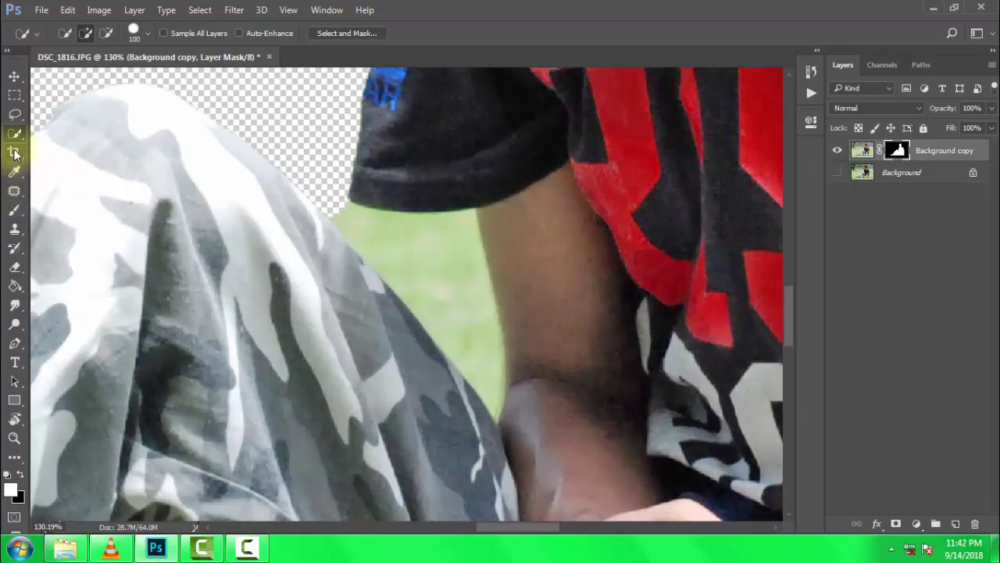
pyautogui.click(862, 150)
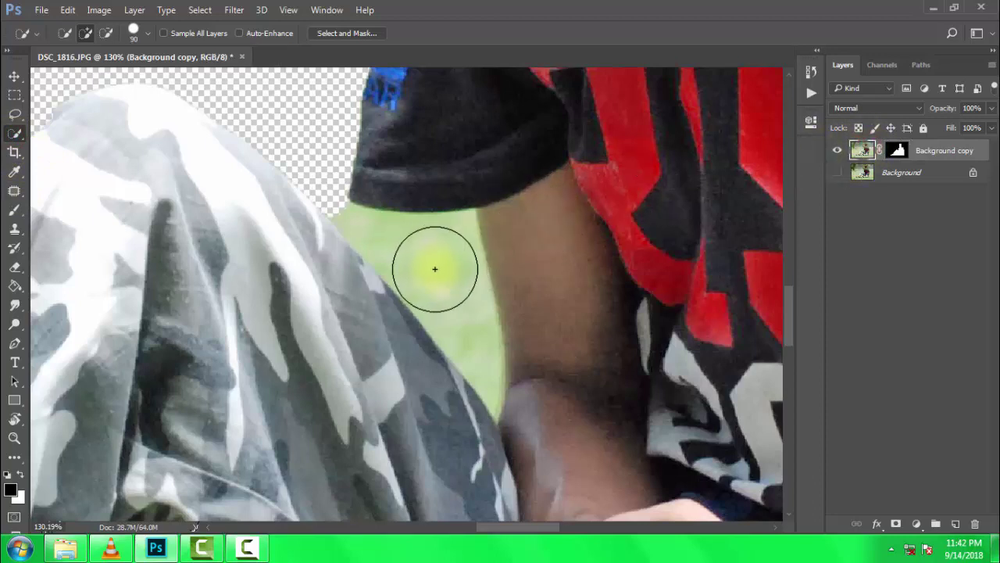
pyautogui.moveTo(433, 261); pyautogui.dragTo(363, 228)
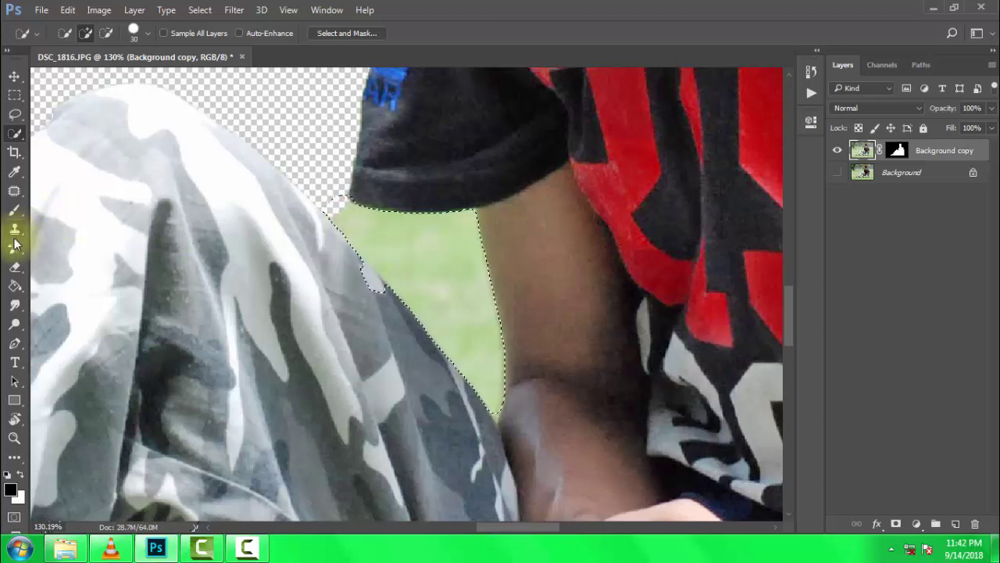
# Step: Apply Select Inverse to the leftover grass selection
pyautogui.rightClick(354, 223)
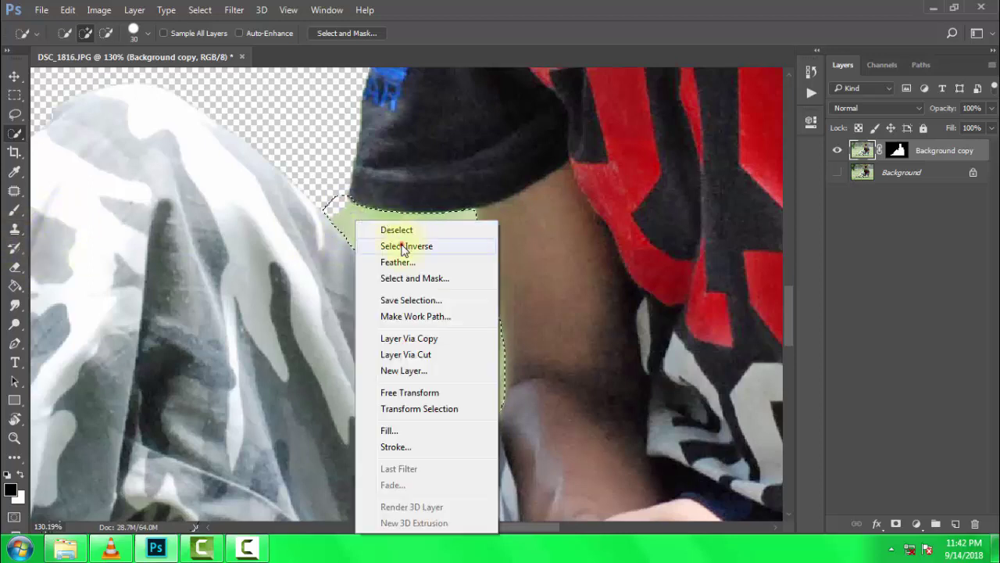
pyautogui.click(402, 246)
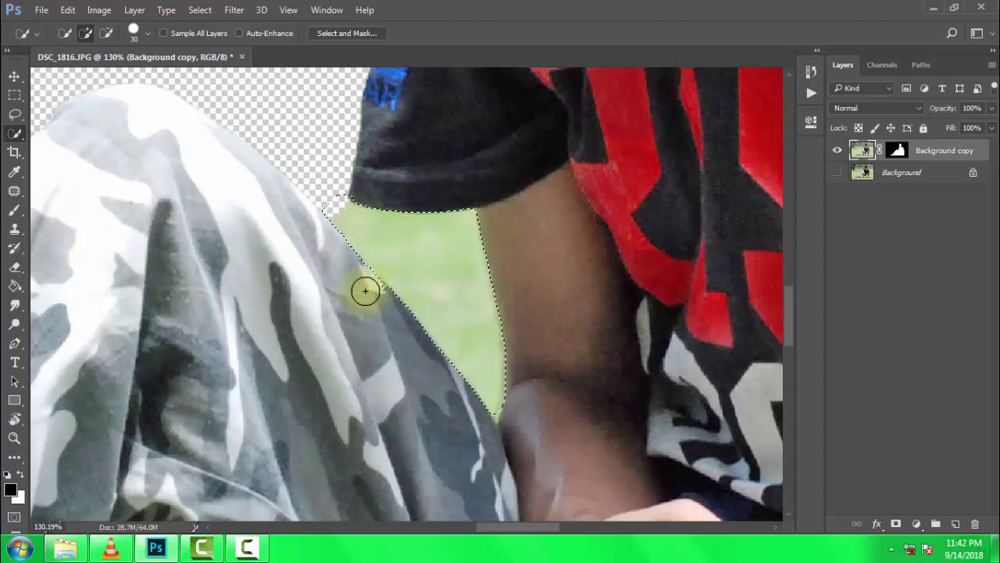
pyautogui.click(17, 269)
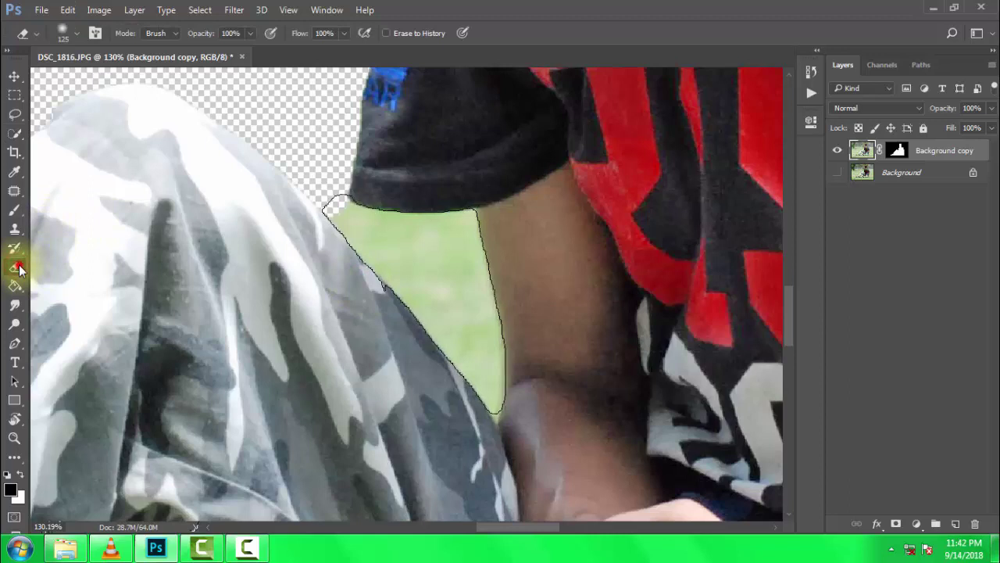
pyautogui.rightClick(16, 268)
pyautogui.click(14, 133)
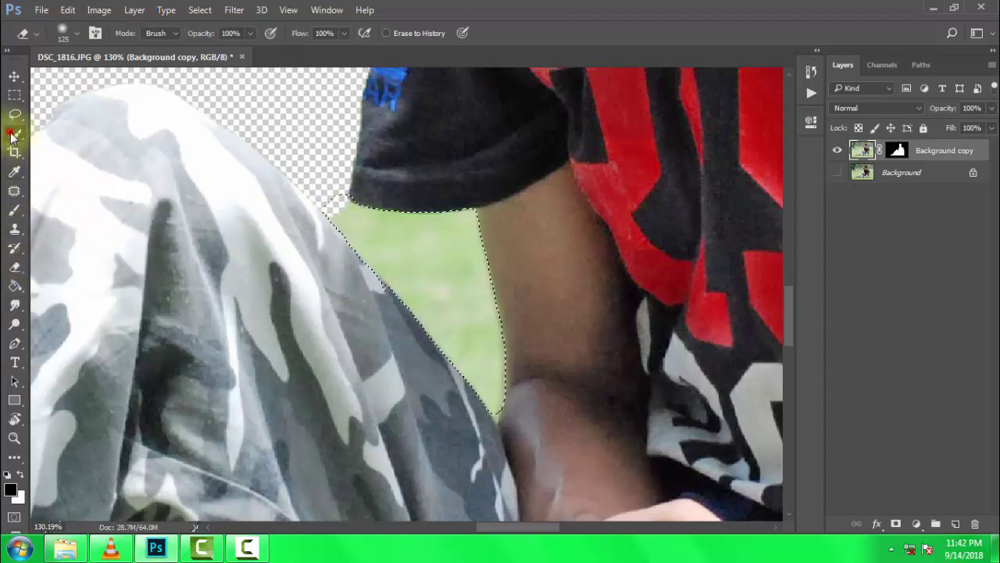
pyautogui.rightClick(335, 162)
pyautogui.click(359, 187)
# Step: Erase the grass patch between arm and leg with a size-500 eraser
pyautogui.click(17, 268)
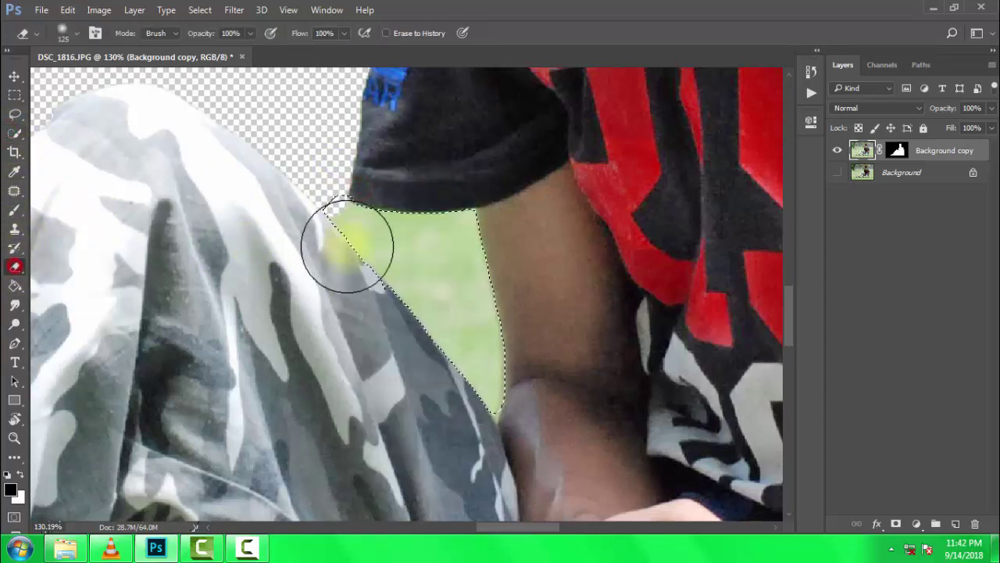
pyautogui.press(']')
pyautogui.press(']')
pyautogui.press(']')
pyautogui.click(458, 281)
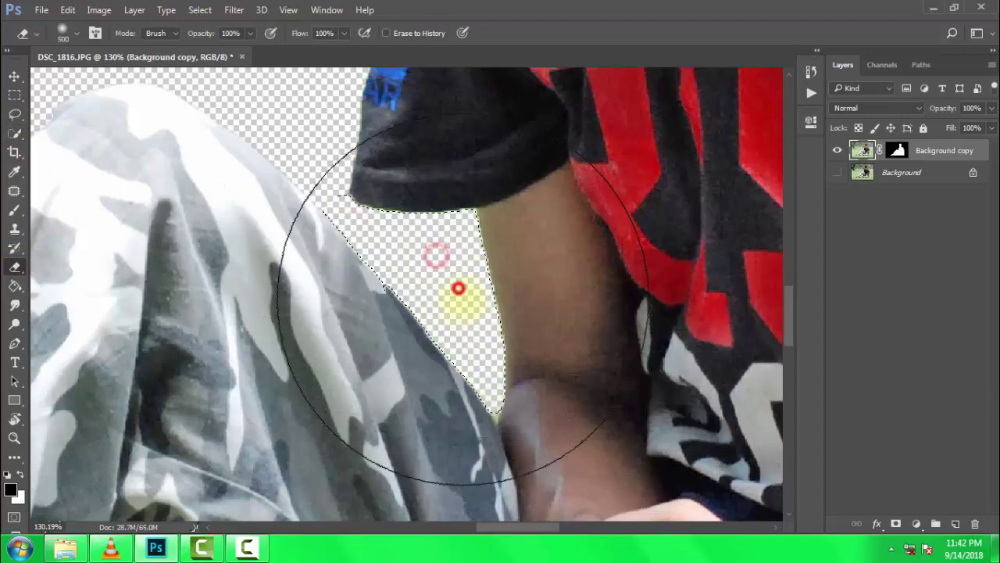
pyautogui.scroll(-3, 458, 281)
pyautogui.scroll(-3, 458, 278)
pyautogui.scroll(-2, 458, 278)
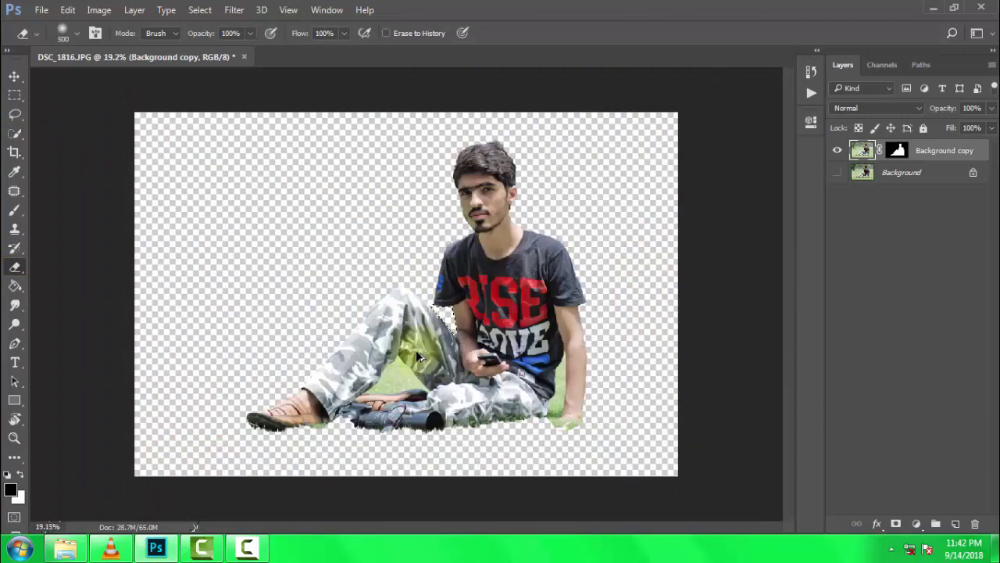
pyautogui.scroll(2, 608, 399)
pyautogui.scroll(-2, 603, 402)
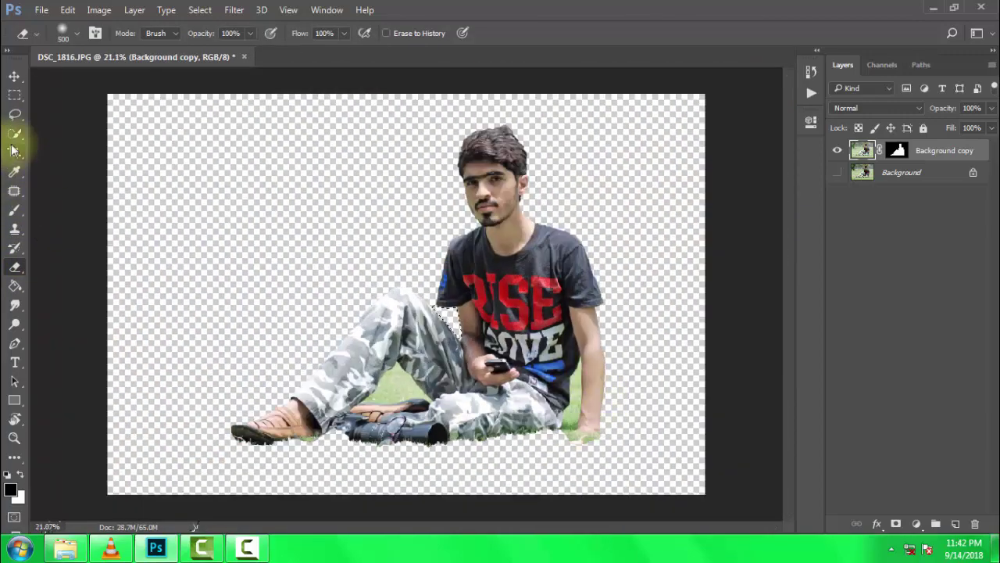
pyautogui.click(14, 118)
pyautogui.scroll(-1, 286, 174)
# Step: Show Background again, duplicate it as Background copy 2, and minimize Photoshop
pyautogui.scroll(1, 286, 174)
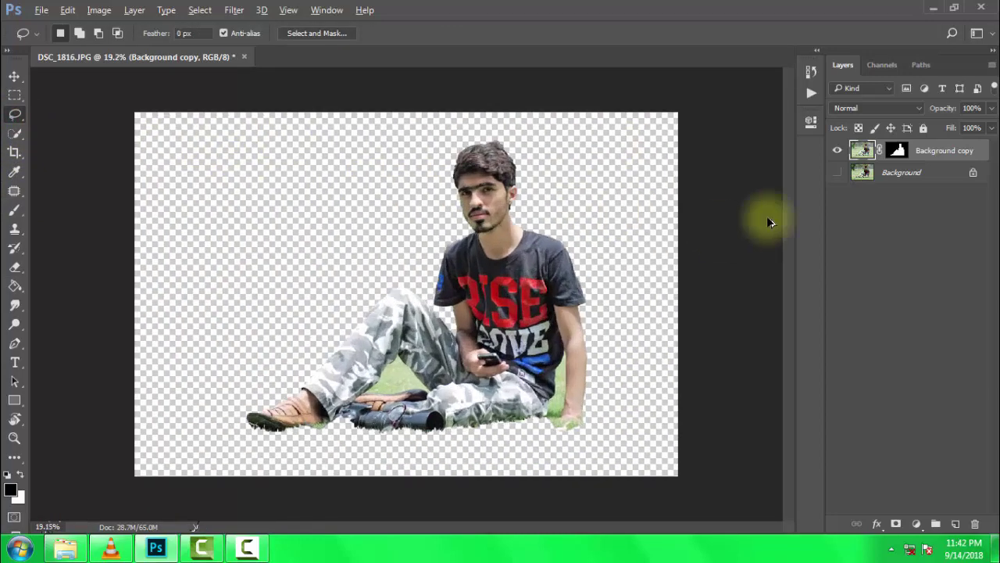
pyautogui.click(836, 173)
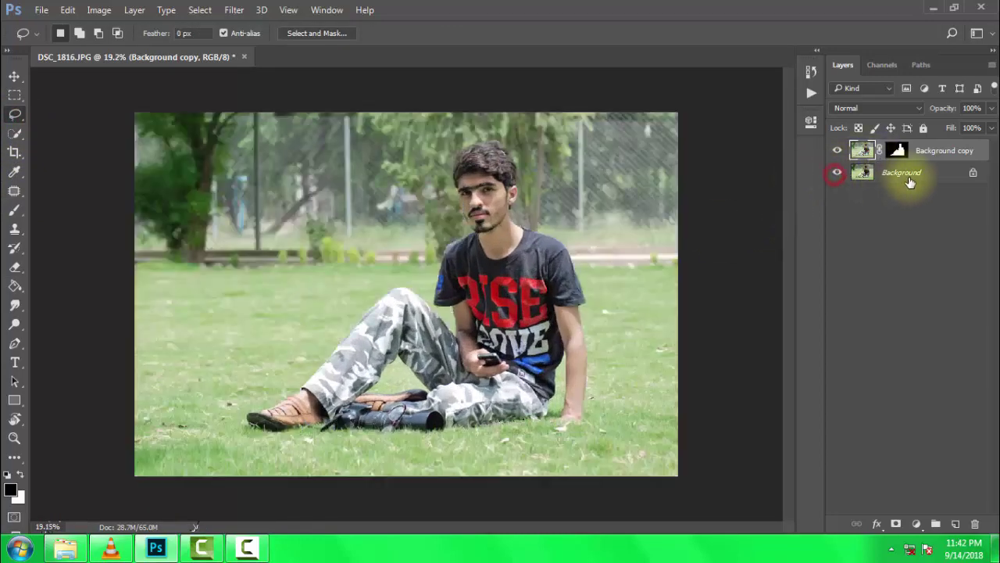
pyautogui.moveTo(908, 175)
pyautogui.mouseDown()
pyautogui.moveTo(970, 504)
pyautogui.moveTo(955, 522)
pyautogui.mouseUp()
pyautogui.scroll(-3, 469, 302)
pyautogui.scroll(2, 465, 316)
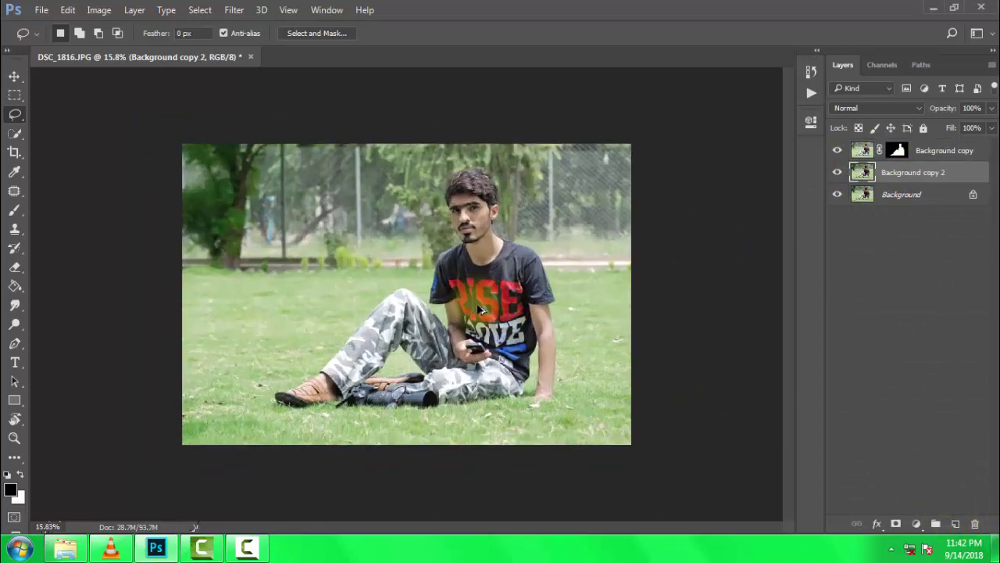
pyautogui.click(156, 547)
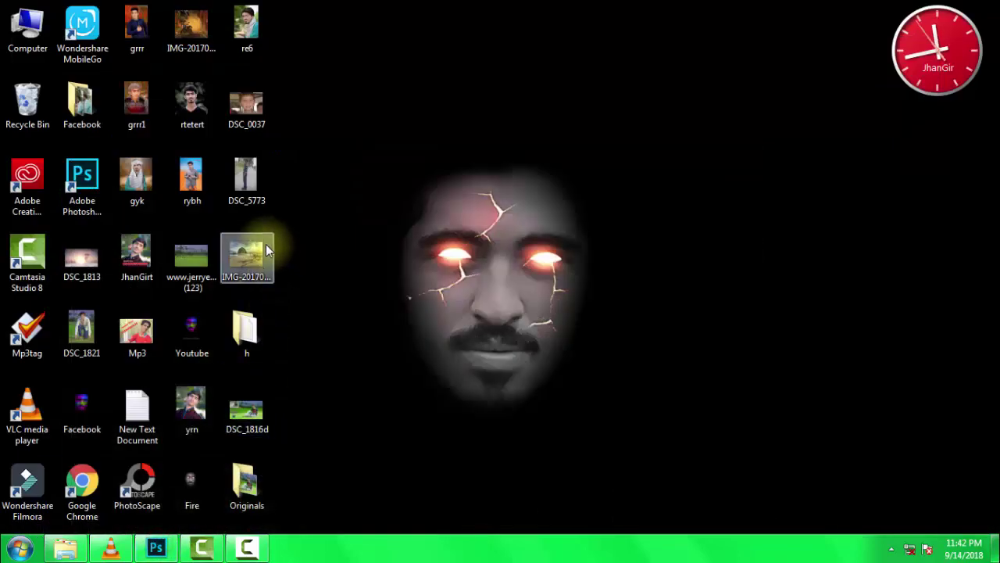
# Step: Place the palm-tree field photo beneath the cut-out man, nudged slightly upward
pyautogui.moveTo(192, 258)
pyautogui.mouseDown()
pyautogui.moveTo(157, 549)
pyautogui.moveTo(280, 314)
pyautogui.mouseUp()
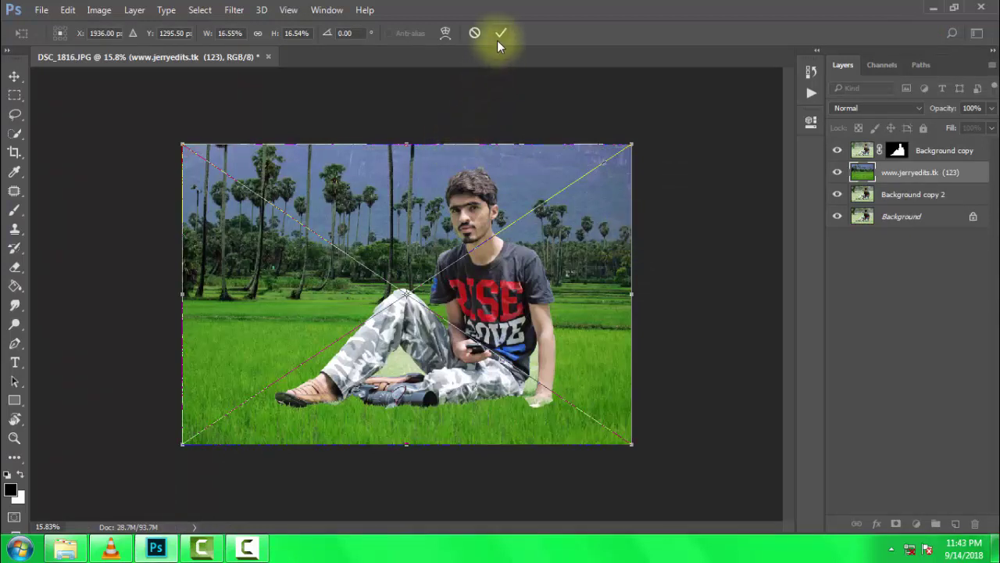
pyautogui.moveTo(337, 263); pyautogui.dragTo(349, 258)
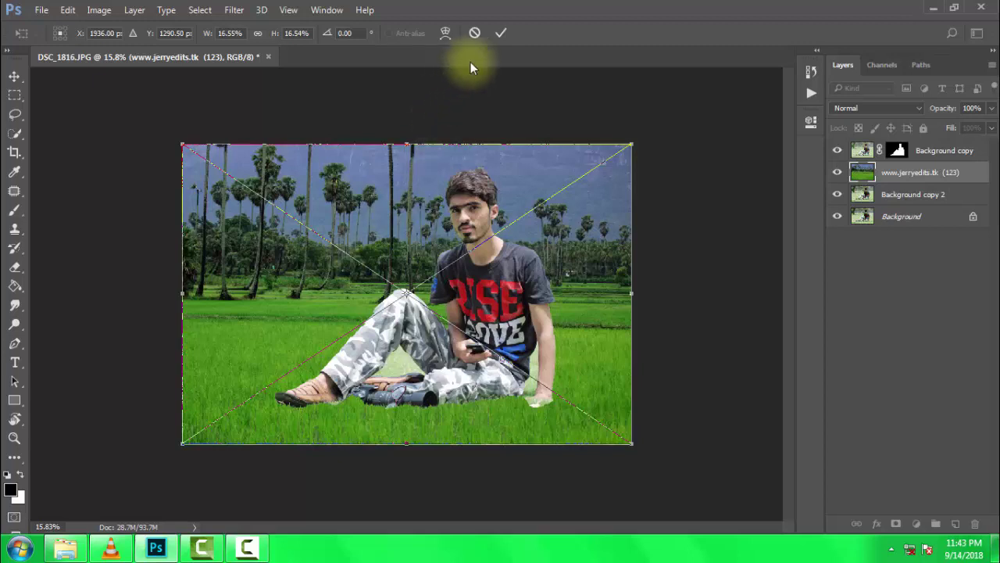
pyautogui.click(501, 33)
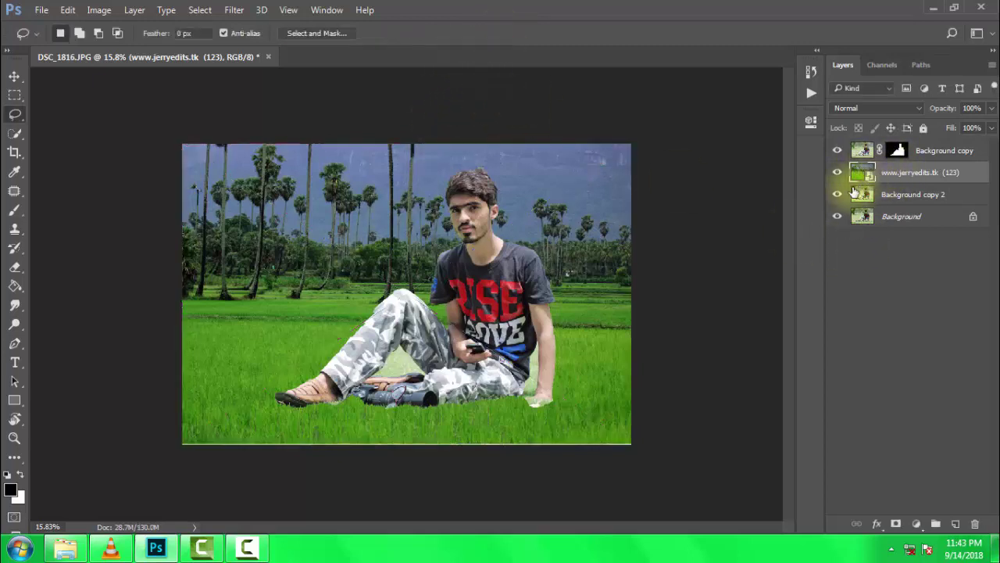
# Step: Rasterize the palm-tree layer, add a layer mask and fill it black with the Paint Bucket
pyautogui.rightClick(892, 174)
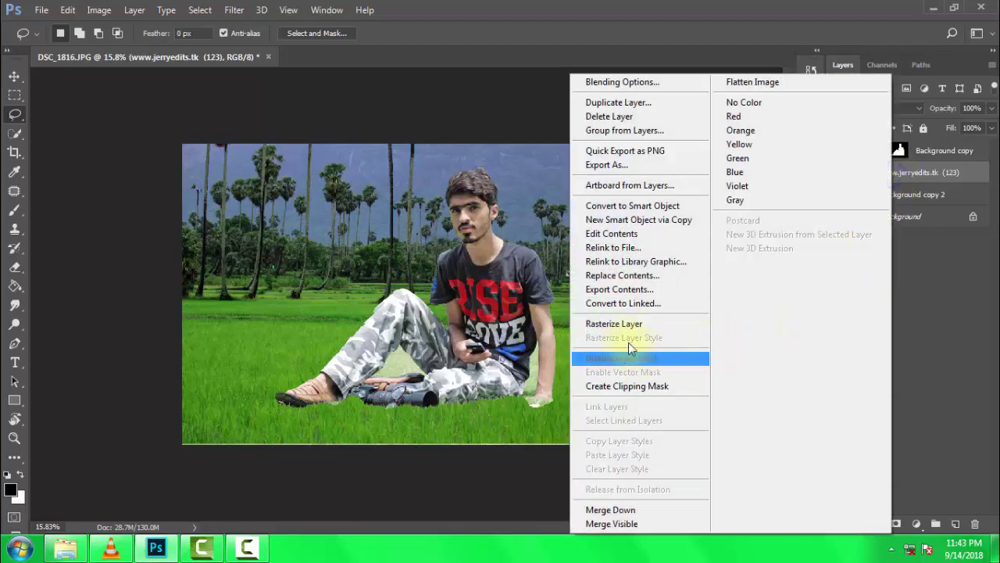
pyautogui.click(593, 323)
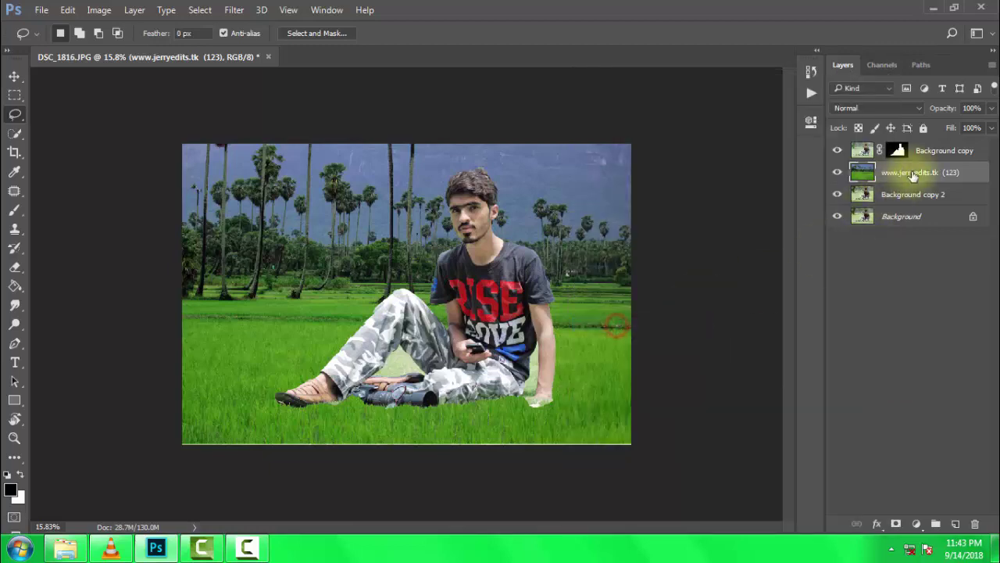
pyautogui.click(895, 524)
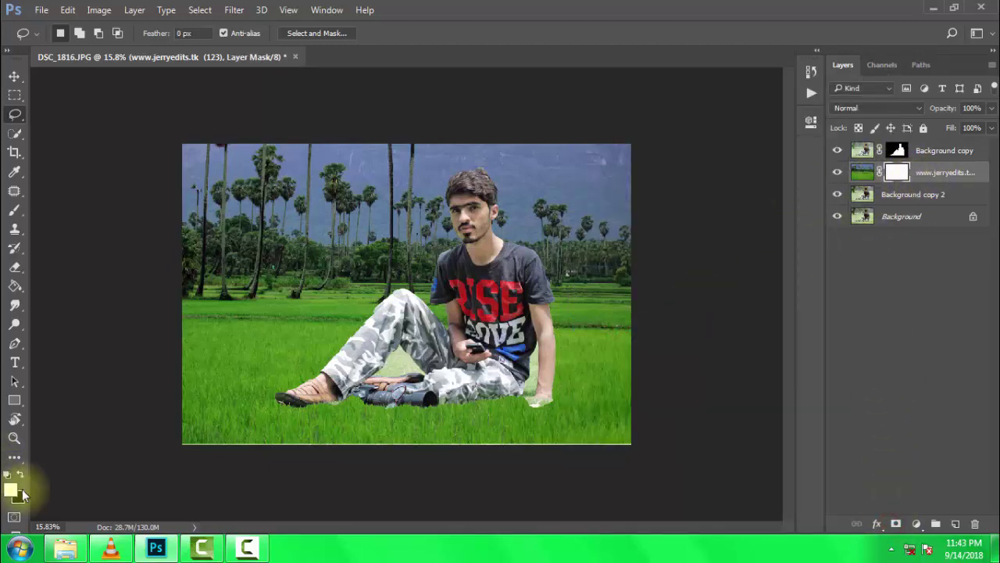
pyautogui.click(21, 475)
pyautogui.click(15, 288)
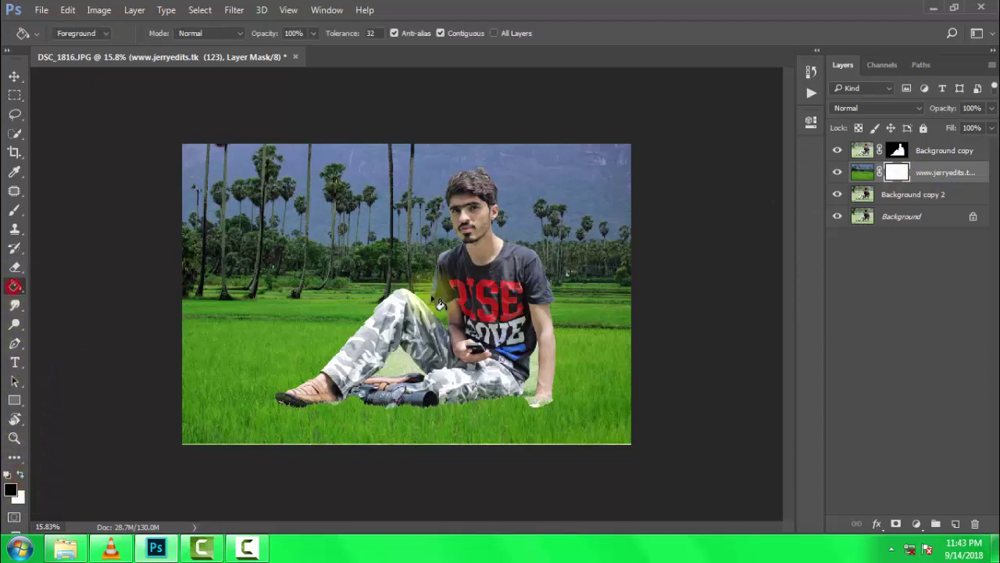
pyautogui.click(430, 295)
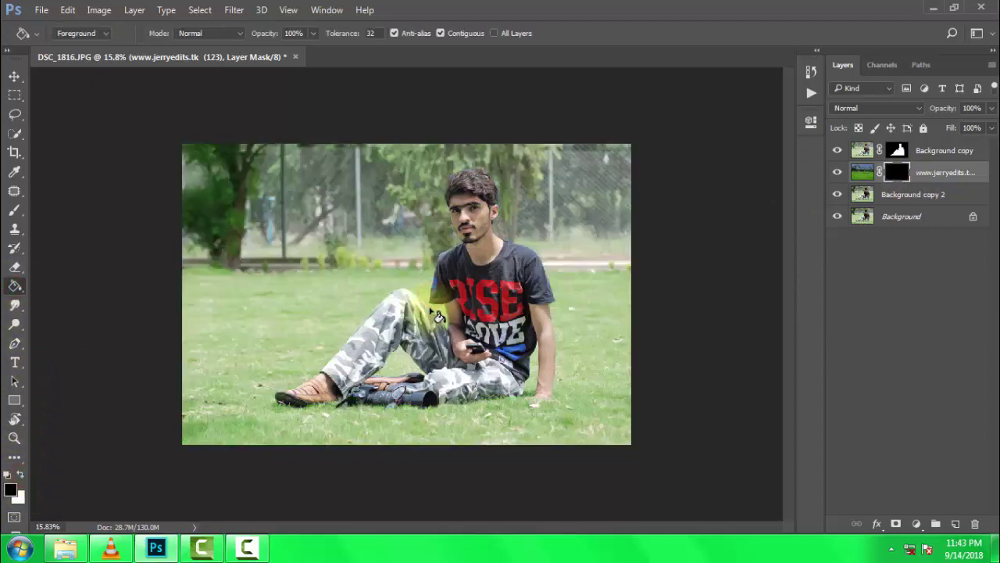
# Step: Paint white on the mask with a 1400, then 800 brush to reveal palm trees and grass
pyautogui.click(22, 475)
pyautogui.click(14, 211)
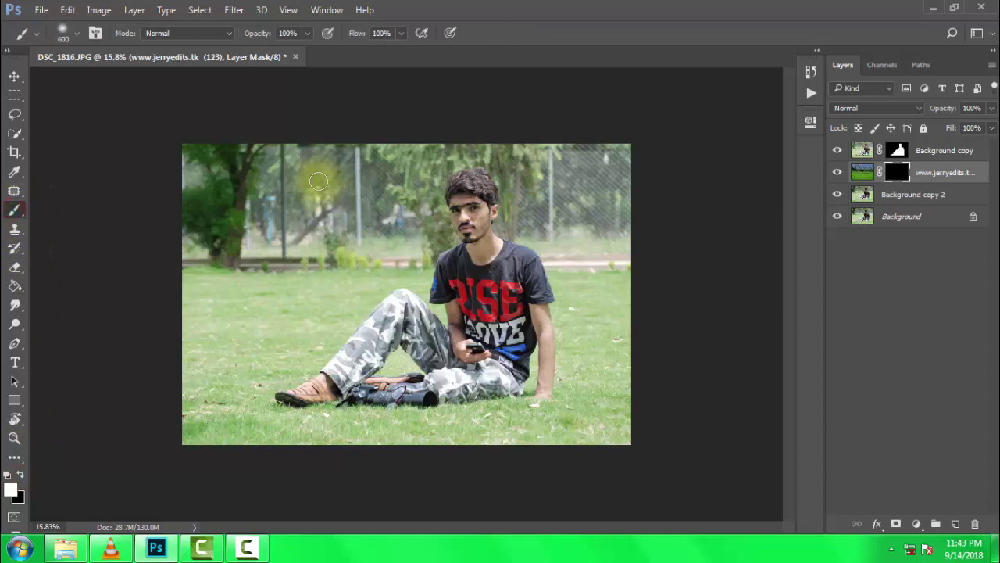
pyautogui.press(']')
pyautogui.press(']')
pyautogui.press(']')
pyautogui.moveTo(195, 167)
pyautogui.mouseDown()
pyautogui.moveTo(562, 138)
pyautogui.moveTo(527, 161)
pyautogui.moveTo(632, 178)
pyautogui.moveTo(397, 174)
pyautogui.moveTo(438, 188)
pyautogui.moveTo(268, 190)
pyautogui.moveTo(331, 209)
pyautogui.moveTo(223, 211)
pyautogui.moveTo(570, 212)
pyautogui.moveTo(607, 227)
pyautogui.mouseUp()
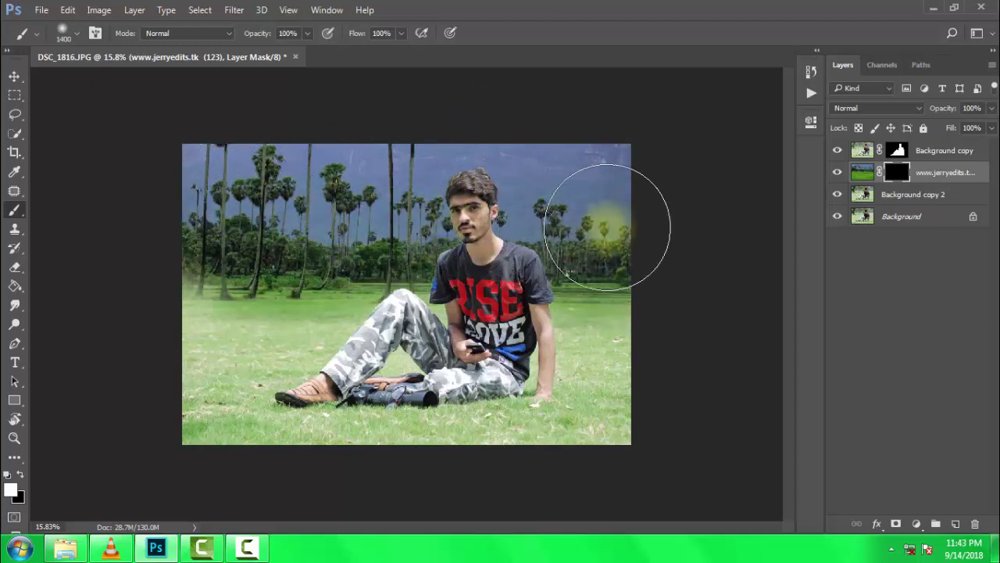
pyautogui.moveTo(234, 241)
pyautogui.mouseDown()
pyautogui.moveTo(212, 273)
pyautogui.moveTo(216, 261)
pyautogui.moveTo(321, 234)
pyautogui.mouseUp()
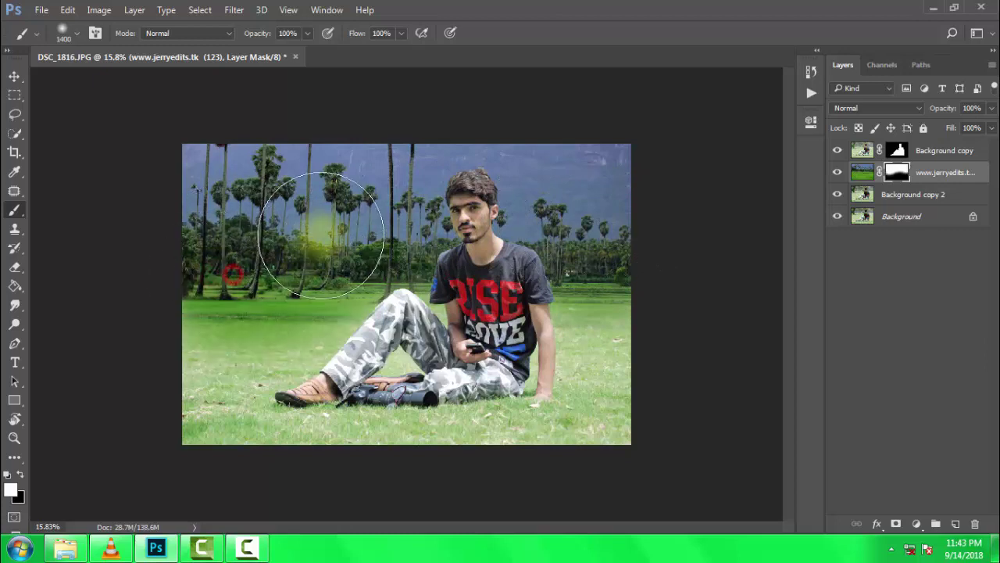
pyautogui.press('[')
pyautogui.press('[')
pyautogui.press('[')
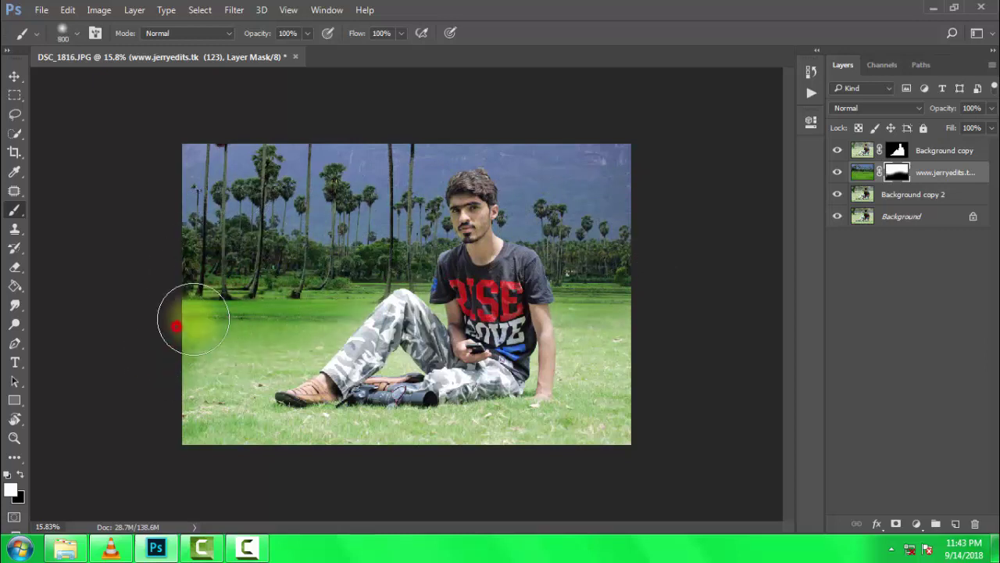
pyautogui.moveTo(193, 320)
pyautogui.mouseDown()
pyautogui.moveTo(346, 279)
pyautogui.moveTo(642, 285)
pyautogui.moveTo(569, 319)
pyautogui.moveTo(375, 300)
pyautogui.moveTo(379, 286)
pyautogui.moveTo(335, 301)
pyautogui.moveTo(621, 223)
pyautogui.moveTo(641, 155)
pyautogui.moveTo(331, 150)
pyautogui.mouseUp()
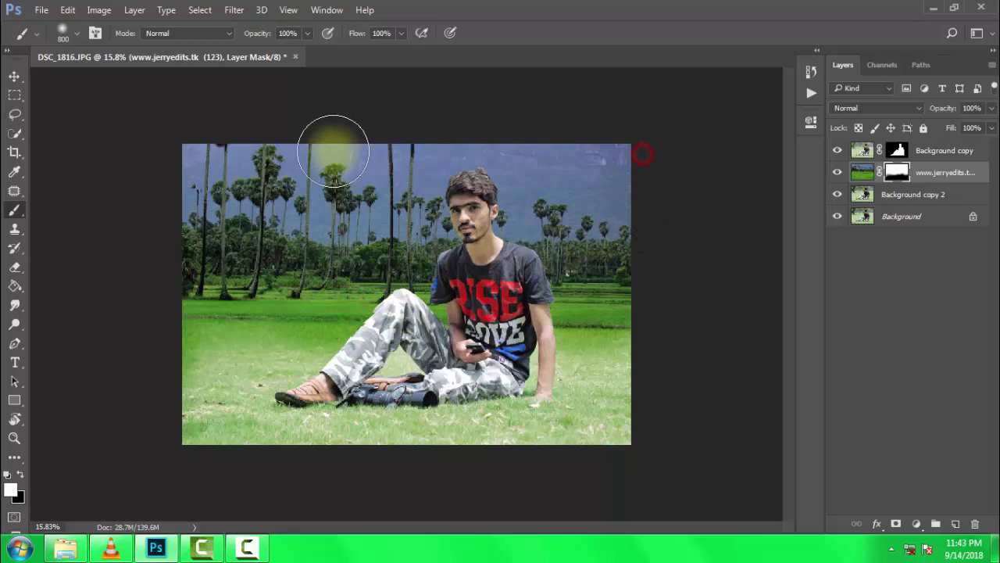
pyautogui.click(863, 170)
# Step: Blur the palm-tree layer with a Gaussian Blur of 19.4 pixels radius
pyautogui.click(233, 10)
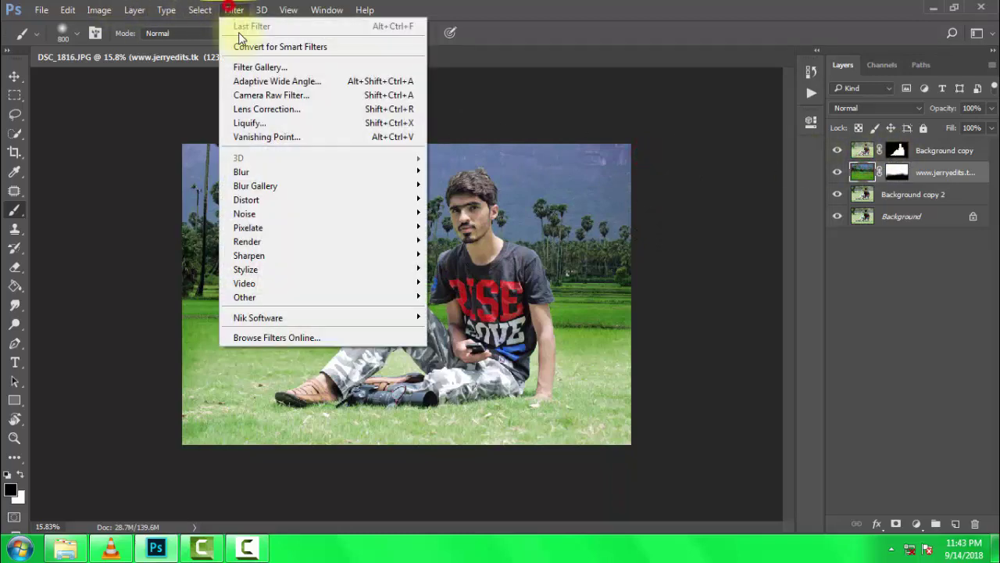
pyautogui.click(336, 169)
pyautogui.click(466, 227)
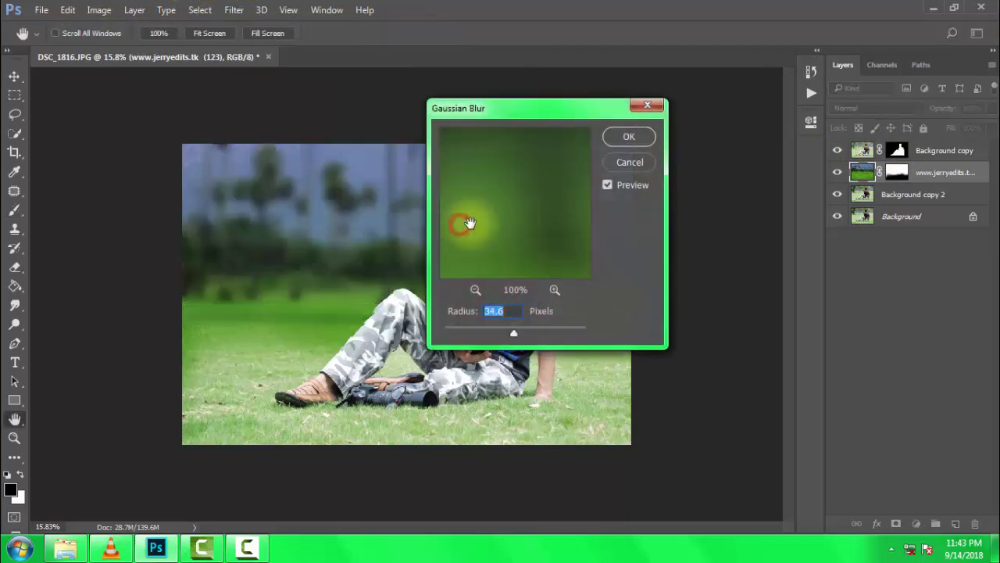
pyautogui.moveTo(536, 107)
pyautogui.mouseDown()
pyautogui.moveTo(666, 92)
pyautogui.moveTo(757, 57)
pyautogui.mouseUp()
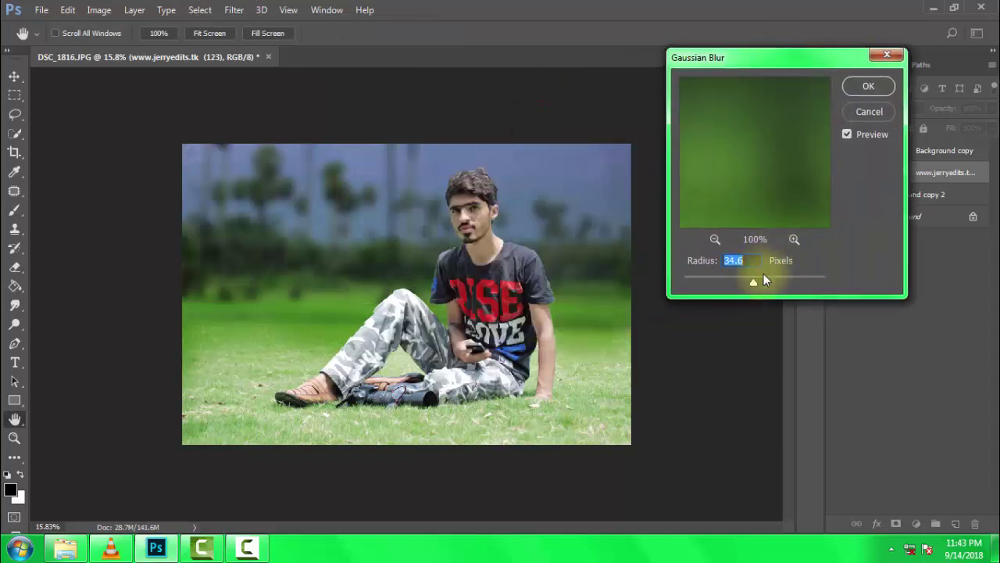
pyautogui.moveTo(756, 280); pyautogui.dragTo(745, 284)
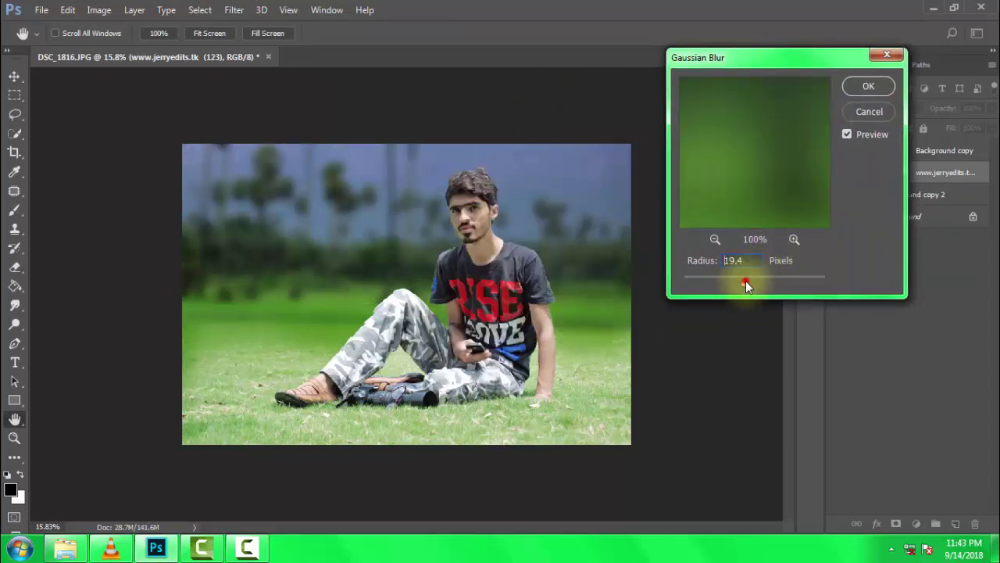
pyautogui.click(866, 94)
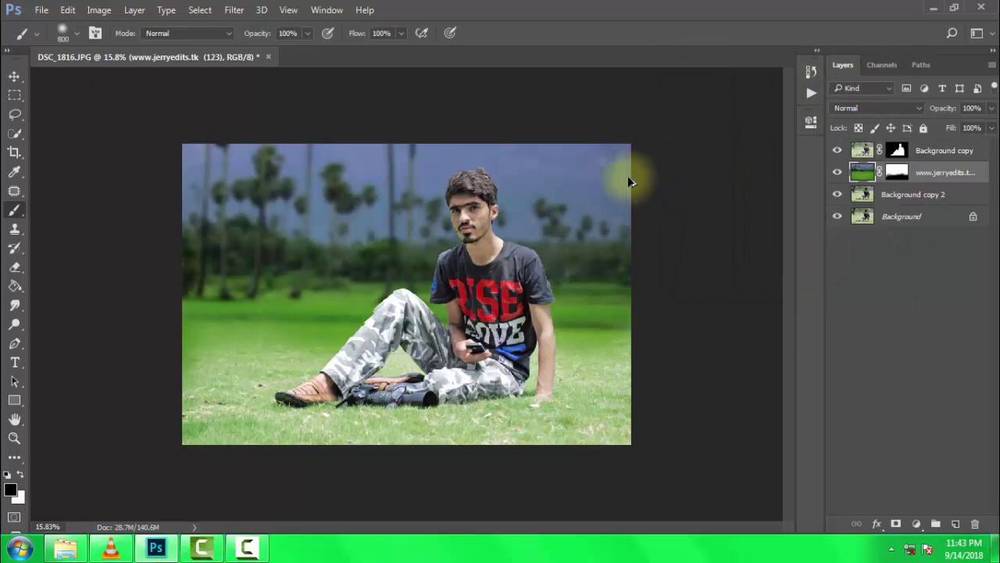
pyautogui.scroll(-5, 617, 187)
pyautogui.scroll(5, 604, 193)
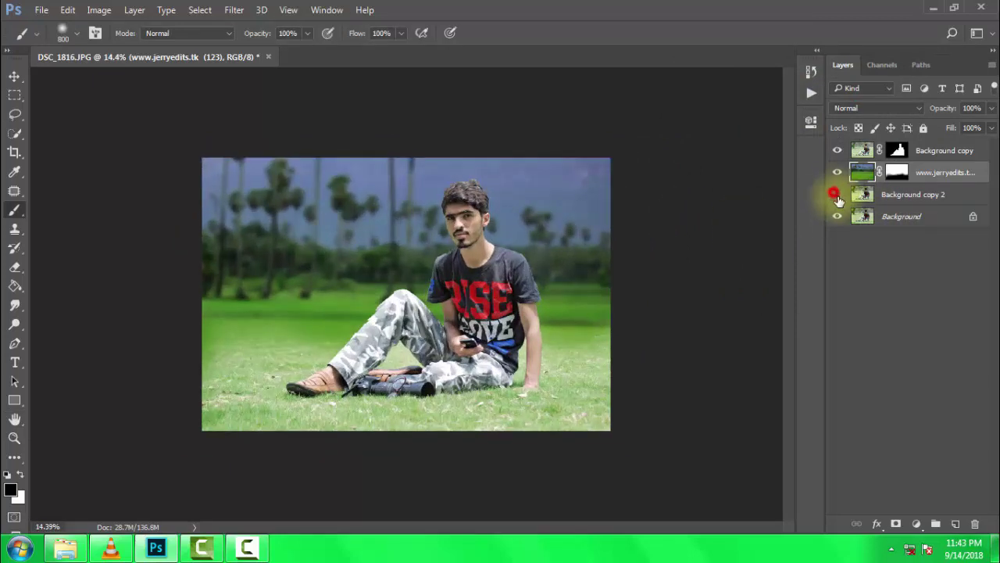
# Step: Apply Shadows/Highlights to Background copy 2 with Shadows 0 and Highlights 45
pyautogui.moveTo(837, 200); pyautogui.dragTo(842, 209)
pyautogui.click(837, 193)
pyautogui.click(859, 197)
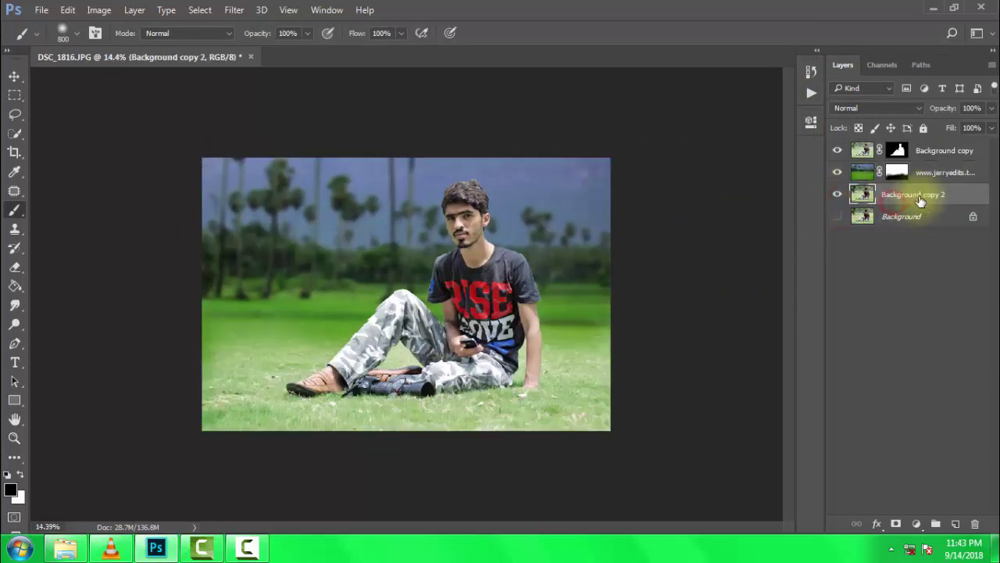
pyautogui.click(99, 10)
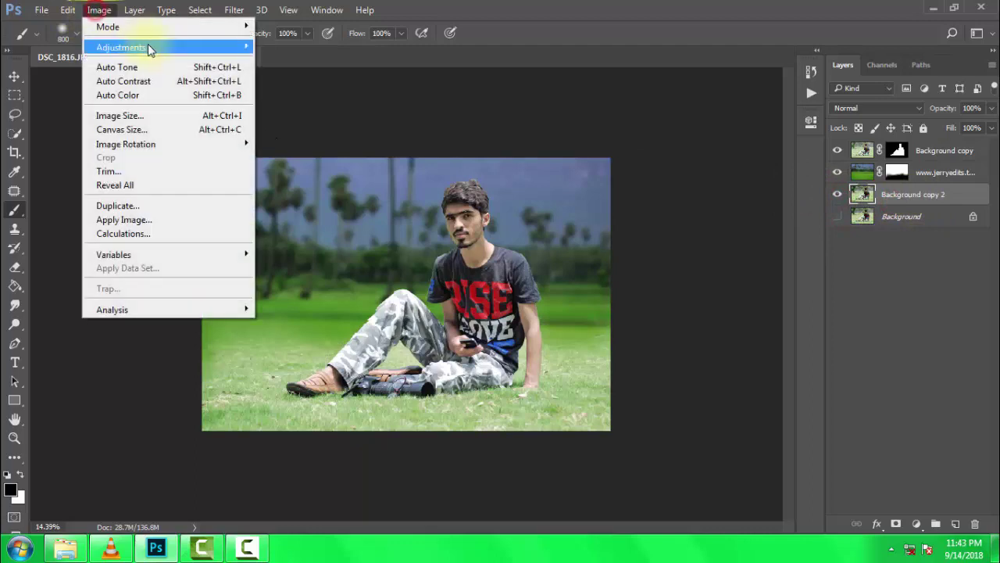
pyautogui.click(150, 45)
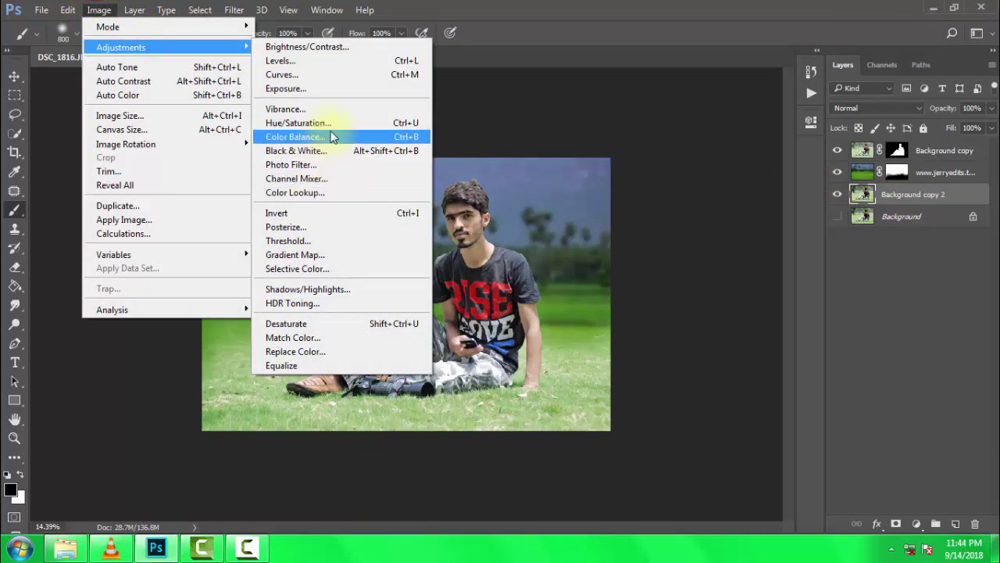
pyautogui.click(320, 289)
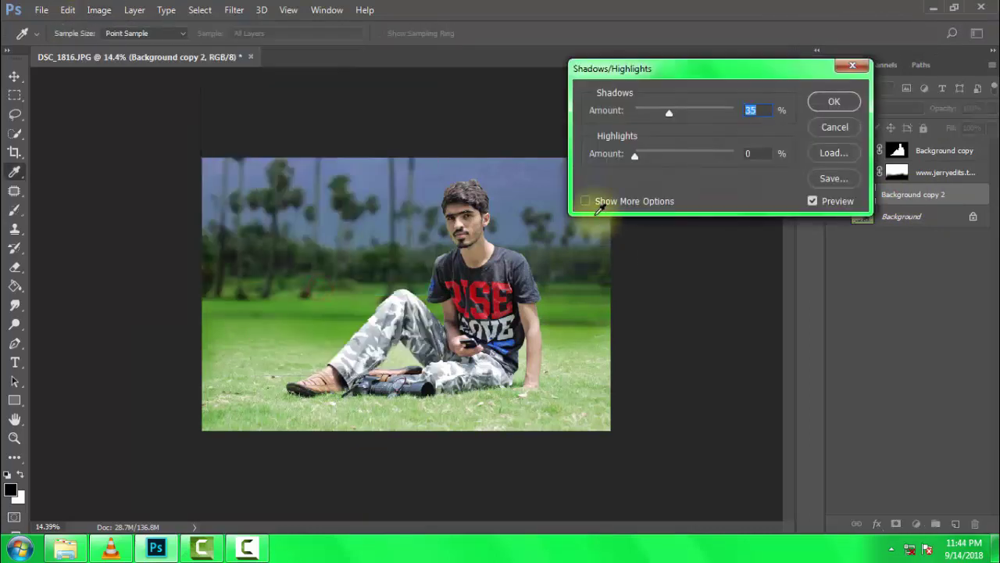
pyautogui.moveTo(665, 116); pyautogui.dragTo(635, 114)
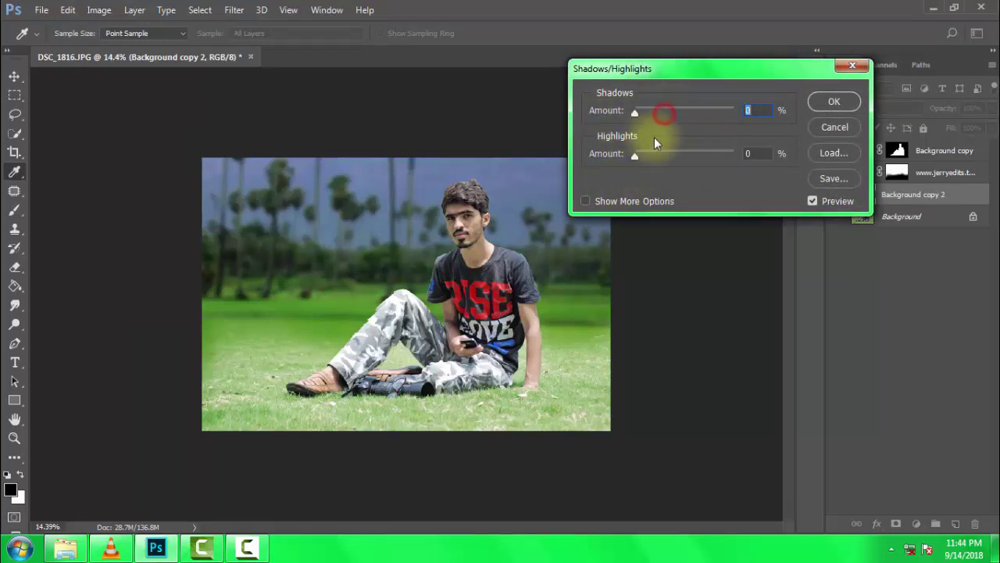
pyautogui.moveTo(637, 154); pyautogui.dragTo(679, 155)
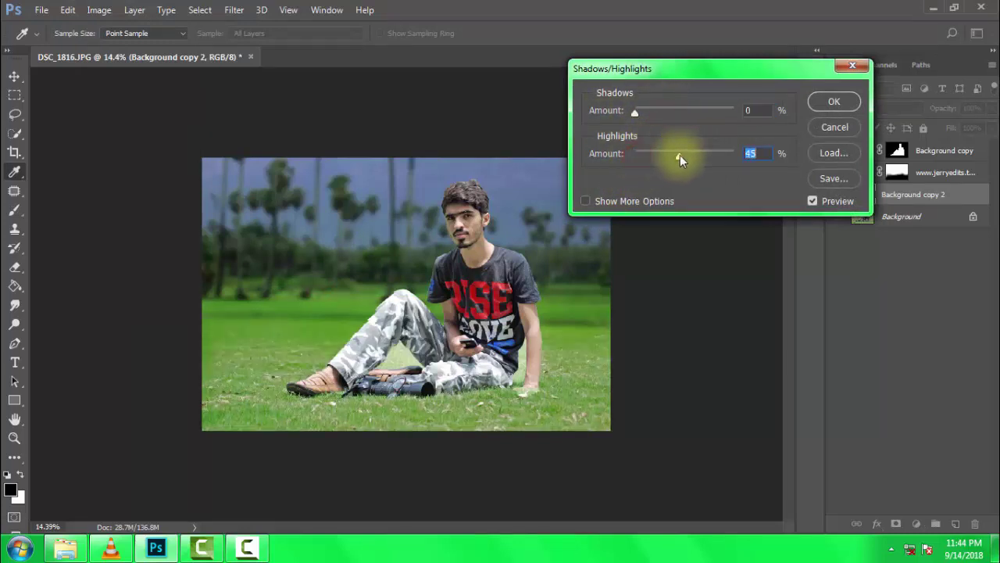
pyautogui.click(834, 101)
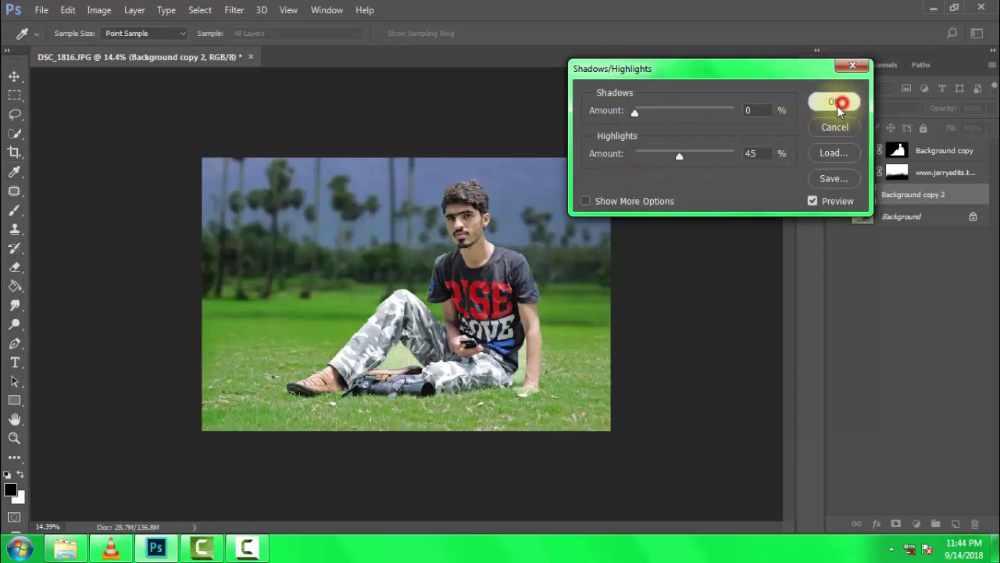
# Step: Raise saturation to +32 in Hue/Saturation on Background copy 2
pyautogui.press('b')
pyautogui.click(101, 10)
pyautogui.moveTo(117, 46)
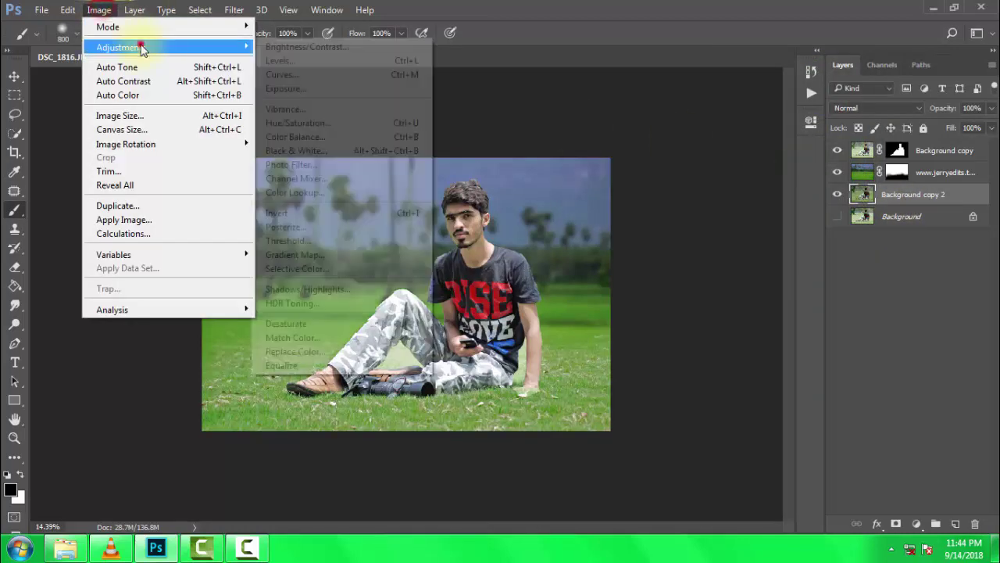
pyautogui.click(312, 123)
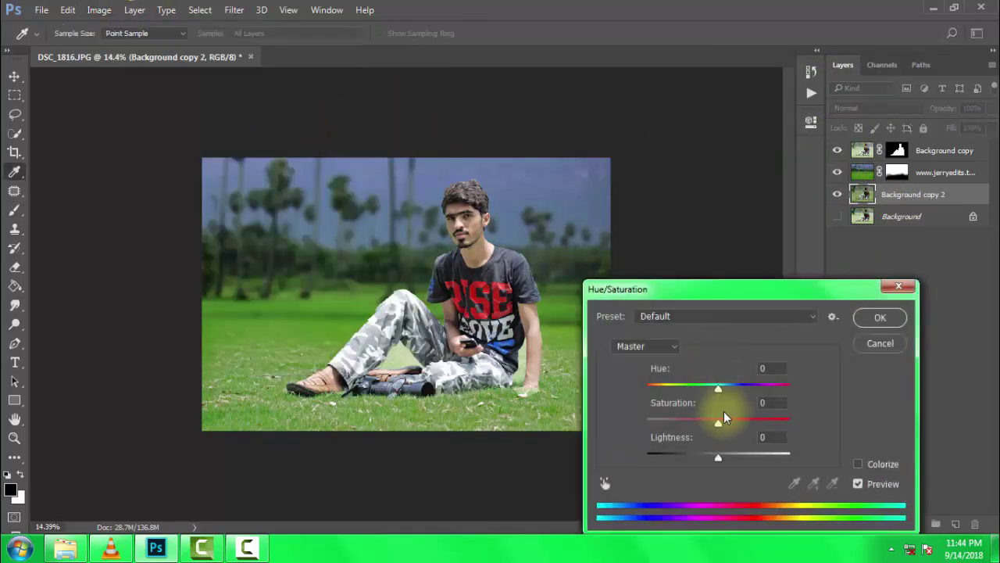
pyautogui.moveTo(731, 423); pyautogui.dragTo(741, 426)
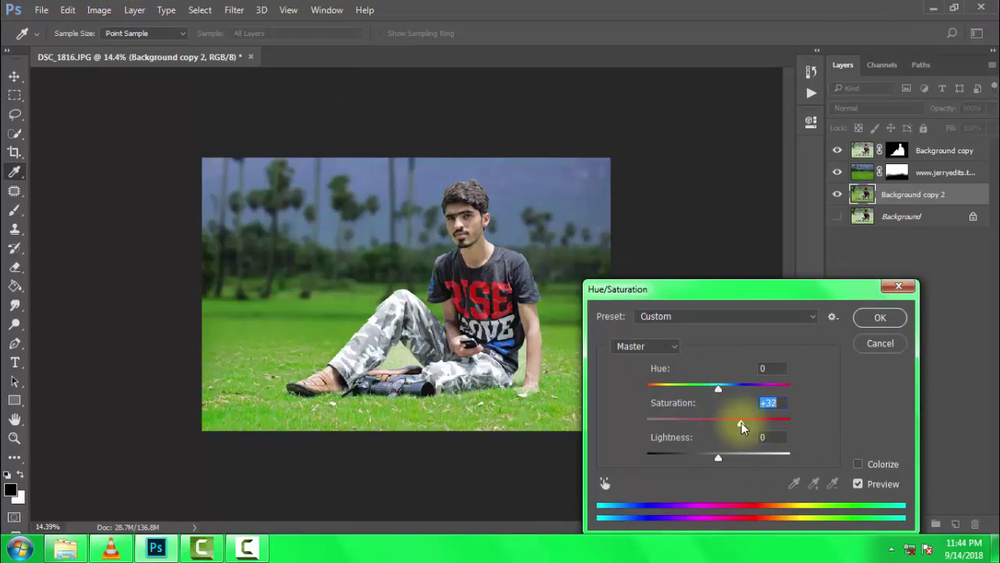
# Step: Commit the +32 saturation, zoom in on the arm and hand, and select the Background copy mask
pyautogui.click(875, 318)
pyautogui.press('b')
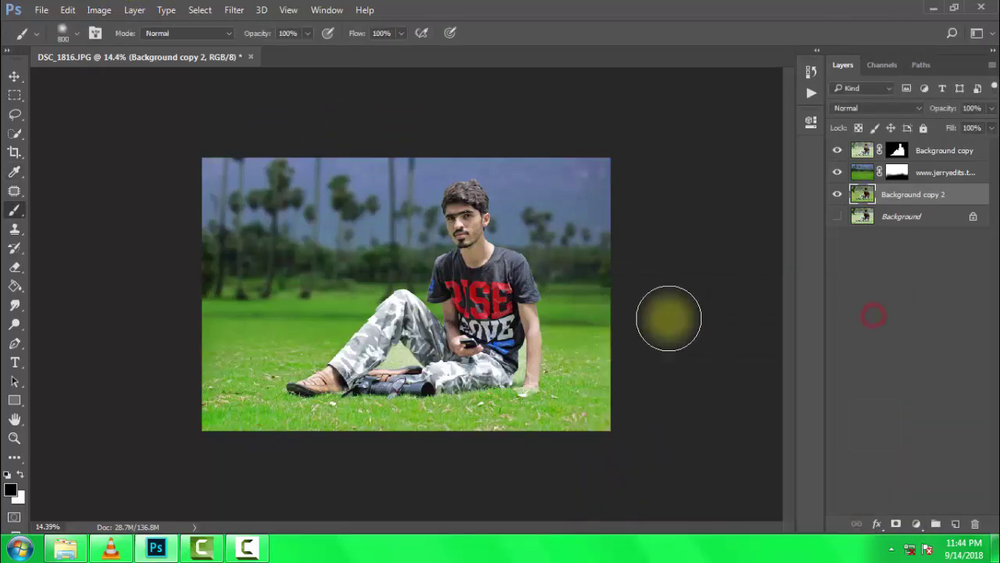
pyautogui.scroll(-2, 562, 329)
pyautogui.scroll(3, 534, 349)
pyautogui.scroll(3, 534, 349)
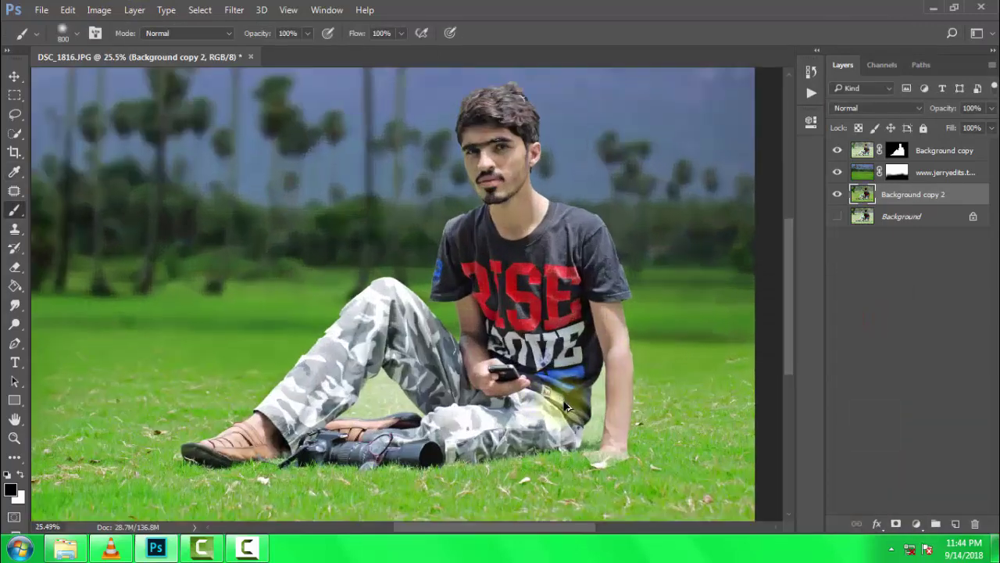
pyautogui.scroll(2, 614, 401)
pyautogui.moveTo(617, 408); pyautogui.dragTo(578, 293)
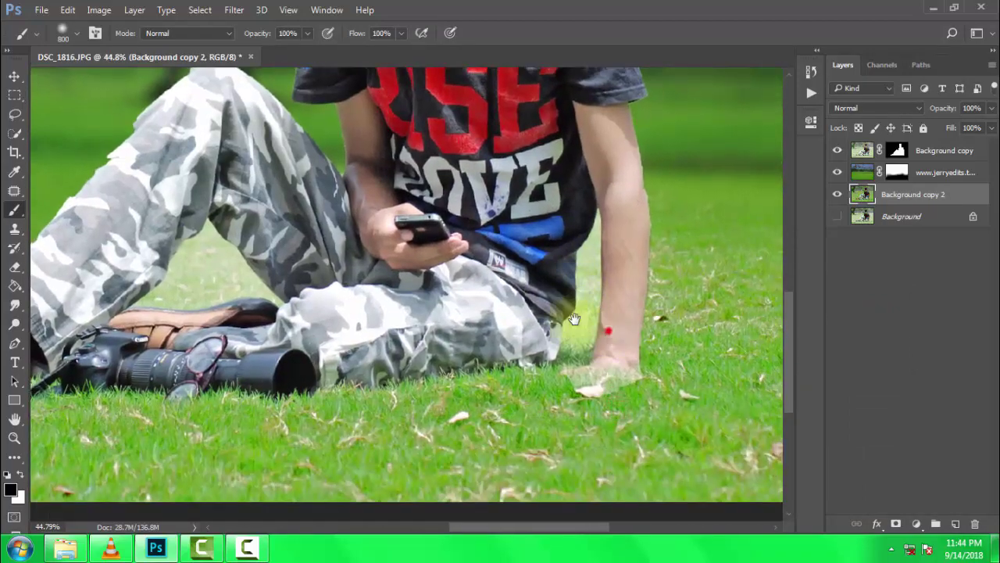
pyautogui.moveTo(607, 331); pyautogui.dragTo(585, 305)
pyautogui.scroll(2, 585, 306)
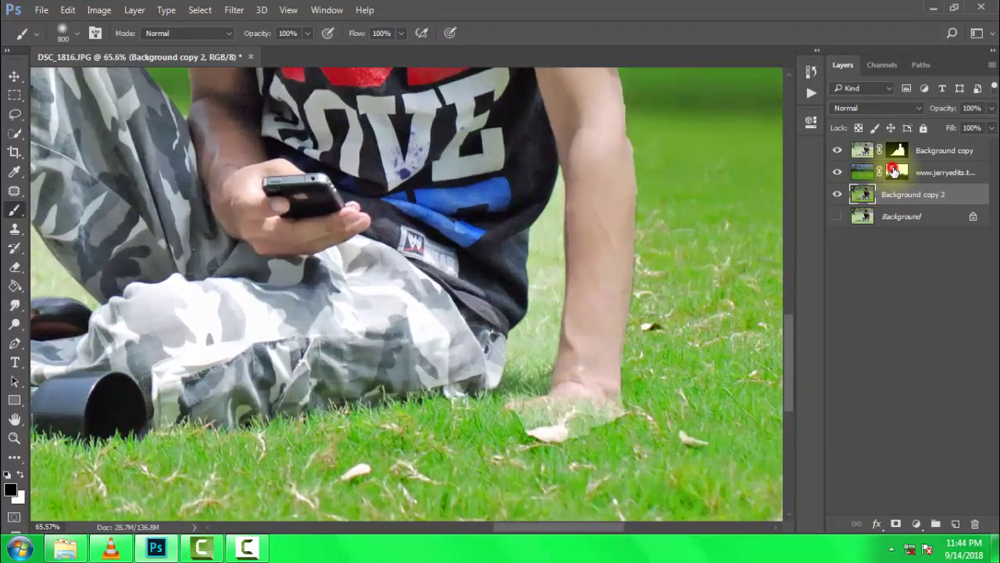
pyautogui.click(893, 171)
pyautogui.click(897, 157)
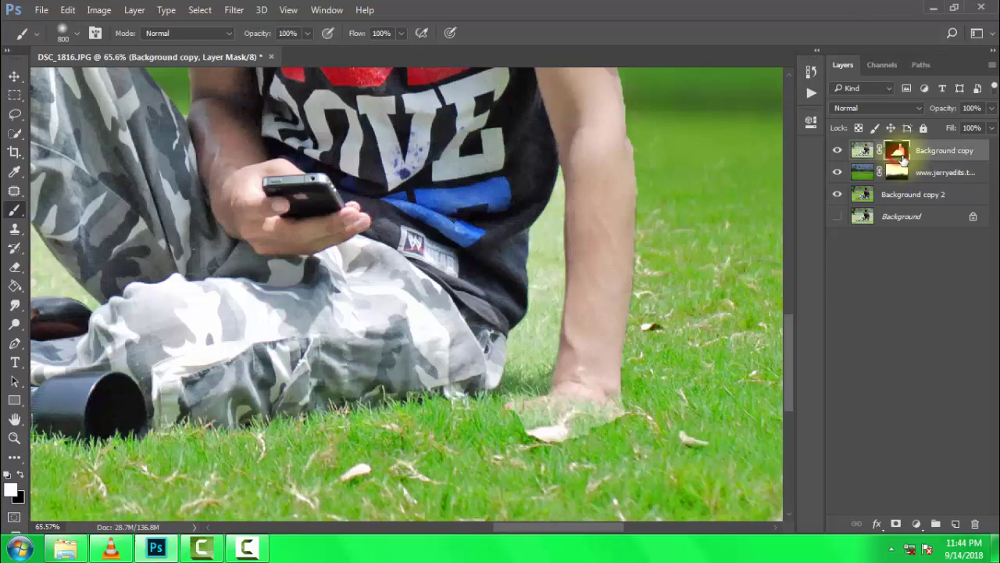
# Step: Erase the pale fringe along the arm's edge on the mask, with the eraser resized up to 50
pyautogui.scroll(1, 571, 263)
pyautogui.scroll(1, 566, 285)
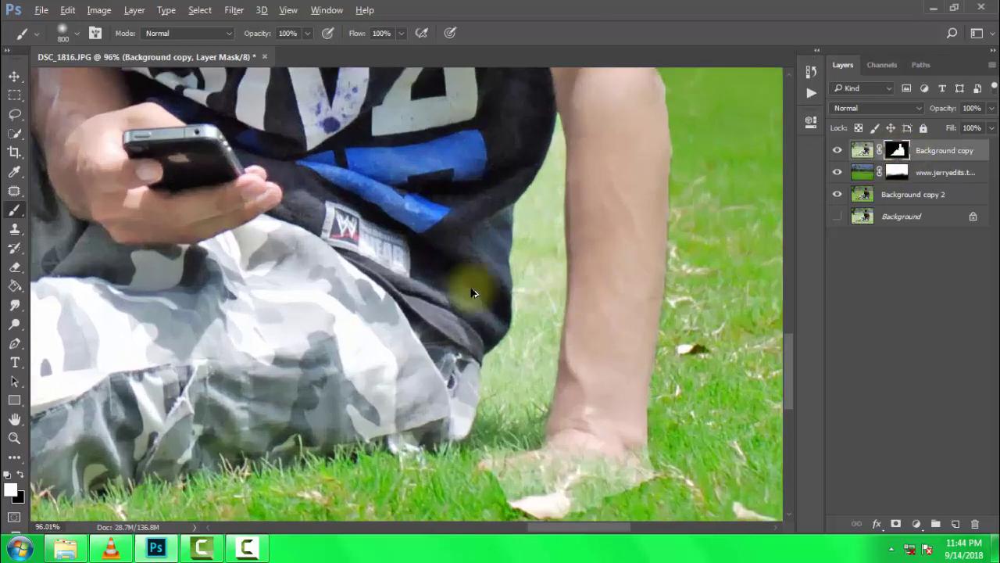
pyautogui.click(14, 266)
pyautogui.press('[')
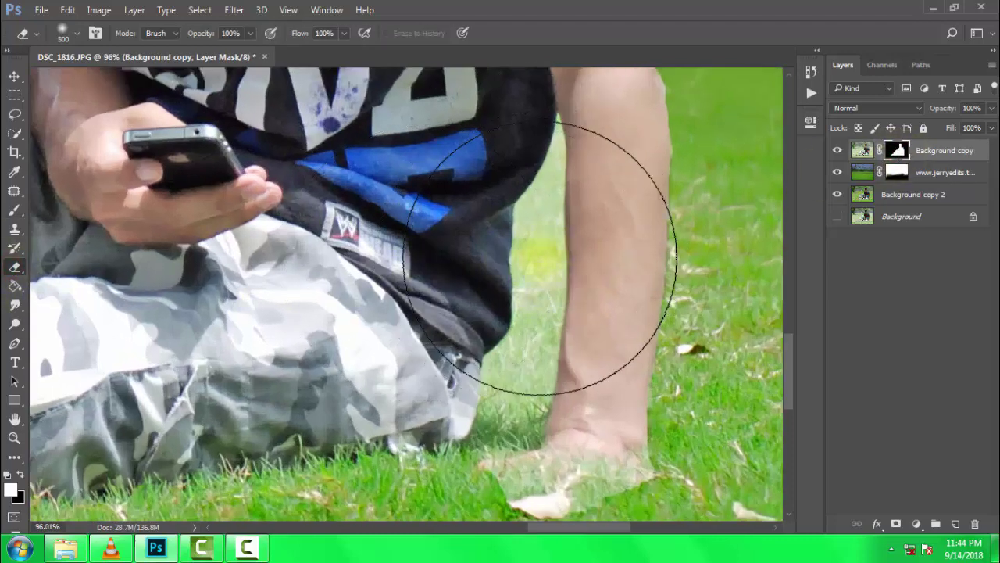
pyautogui.press('[')
pyautogui.press('[')
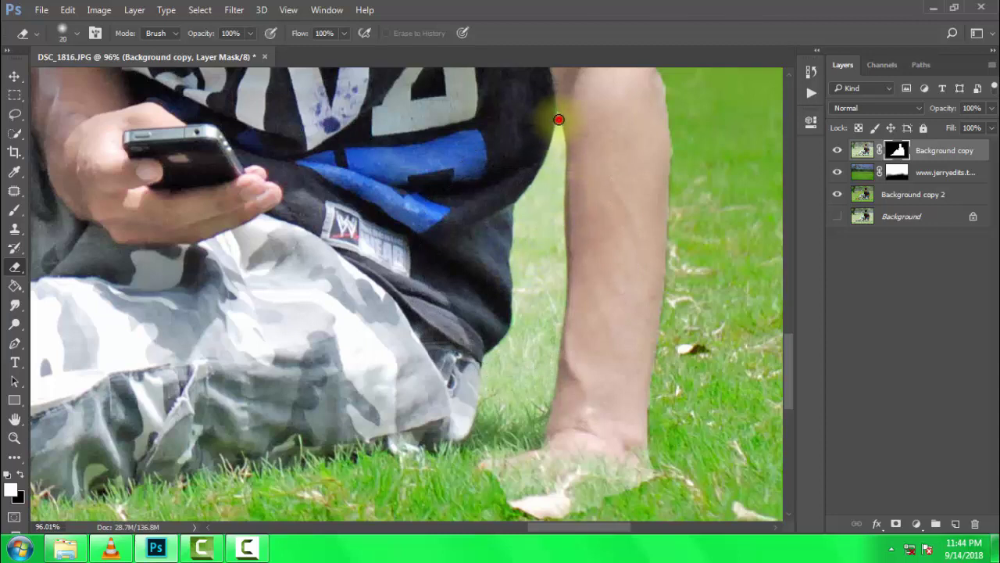
pyautogui.click(559, 120)
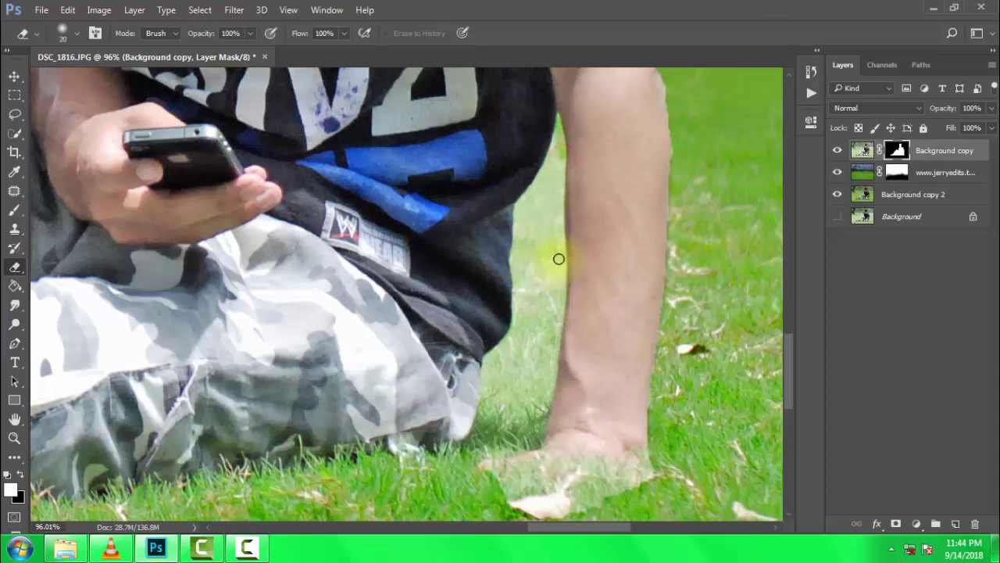
pyautogui.keyDown('shift'); pyautogui.click(547, 392); pyautogui.keyUp('shift')
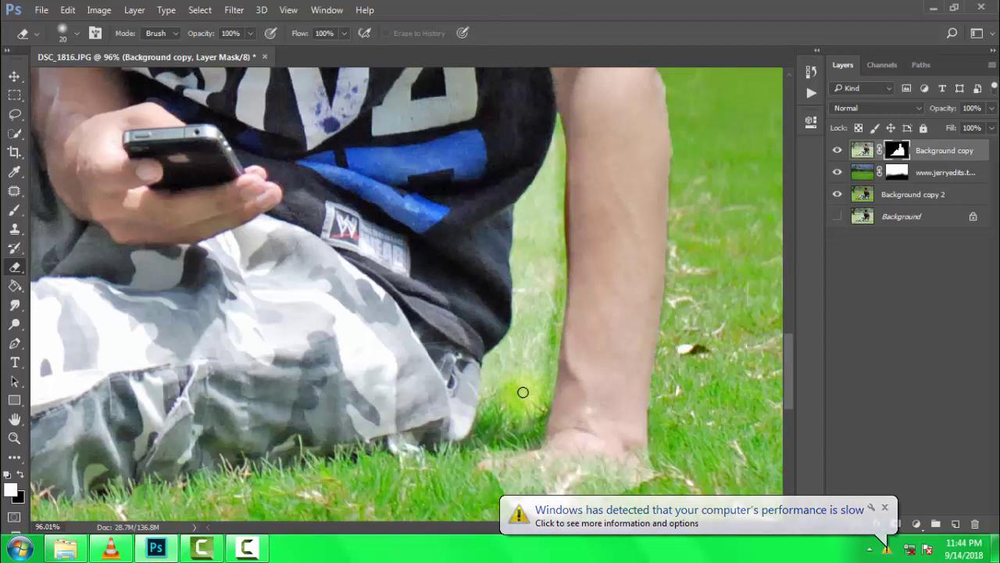
pyautogui.press(']')
pyautogui.press(']')
pyautogui.press(']')
pyautogui.click(520, 414)
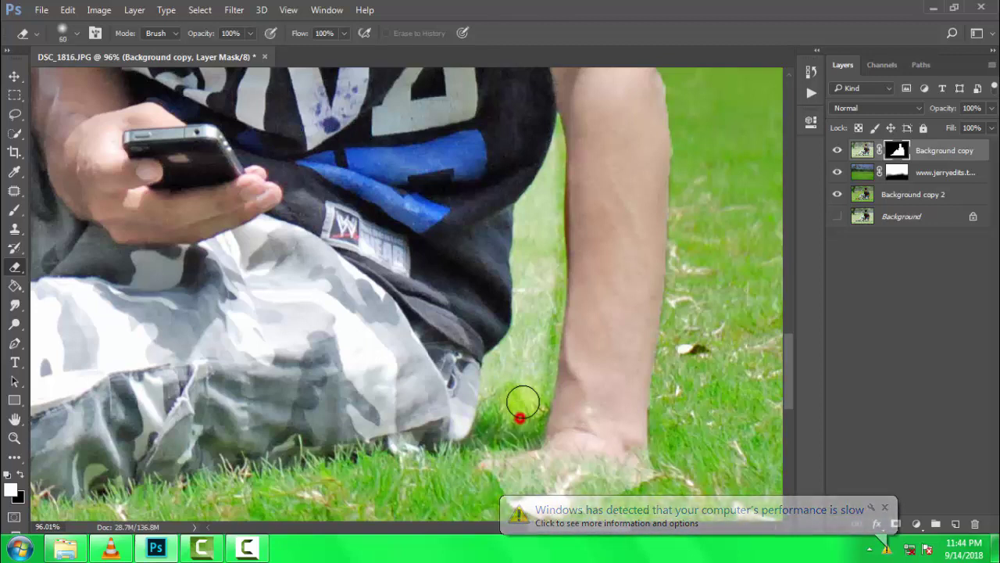
pyautogui.keyDown('shift'); pyautogui.click(542, 216); pyautogui.keyUp('shift')
pyautogui.keyDown('shift'); pyautogui.click(547, 201); pyautogui.keyUp('shift')
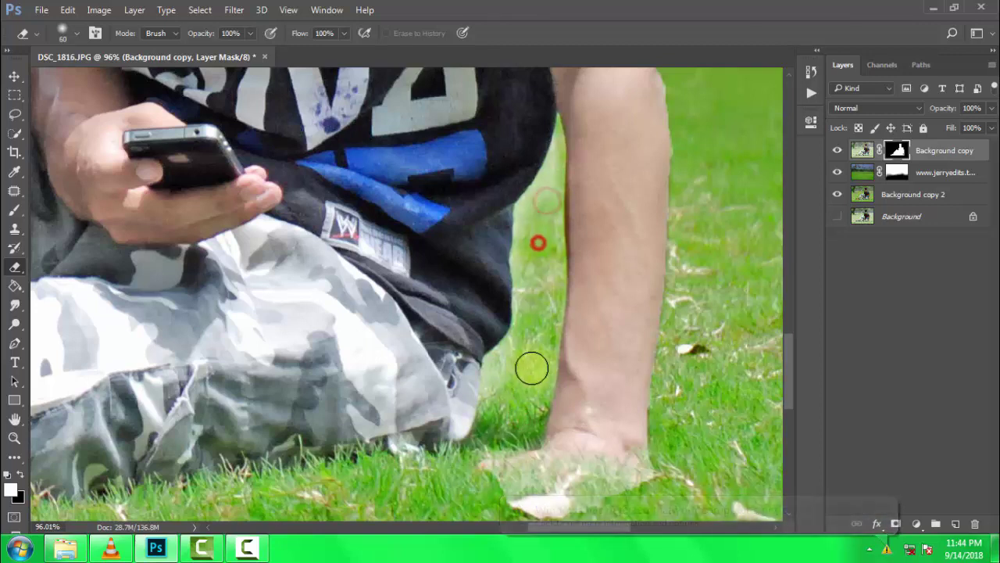
# Step: Move the view up over the upper arm, elbow and shirt chest
pyautogui.moveTo(617, 336); pyautogui.dragTo(413, 382)
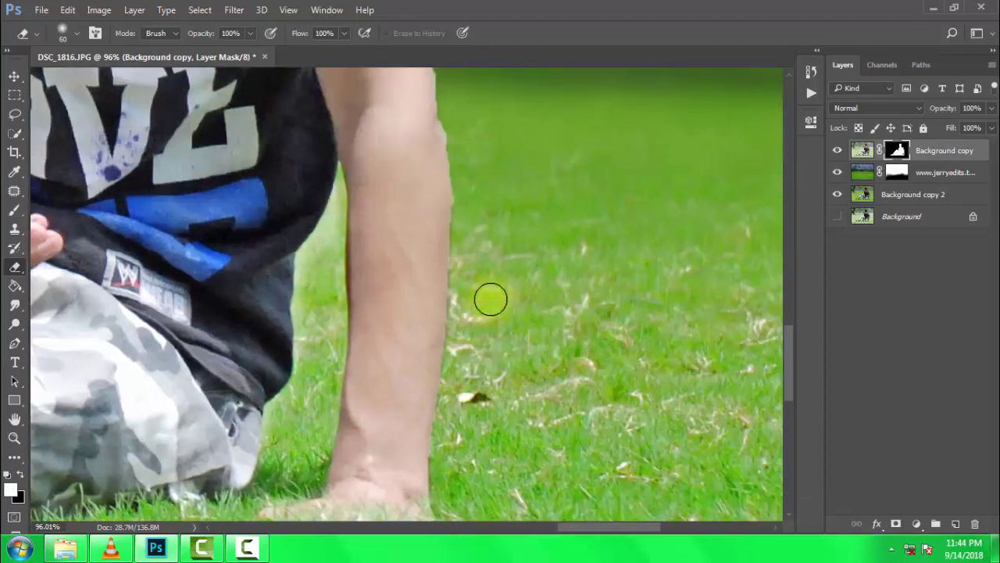
pyautogui.moveTo(515, 229); pyautogui.dragTo(473, 502)
pyautogui.click(415, 366)
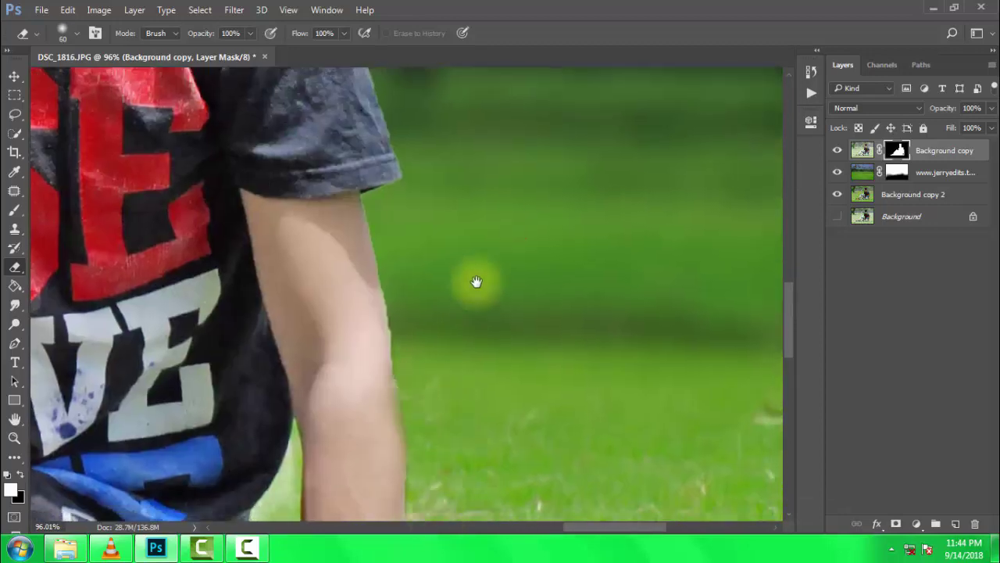
pyautogui.moveTo(475, 281); pyautogui.dragTo(355, 388)
# Step: Reveal the green grass in the gap between the man's legs on the mask
pyautogui.scroll(-3, 349, 387)
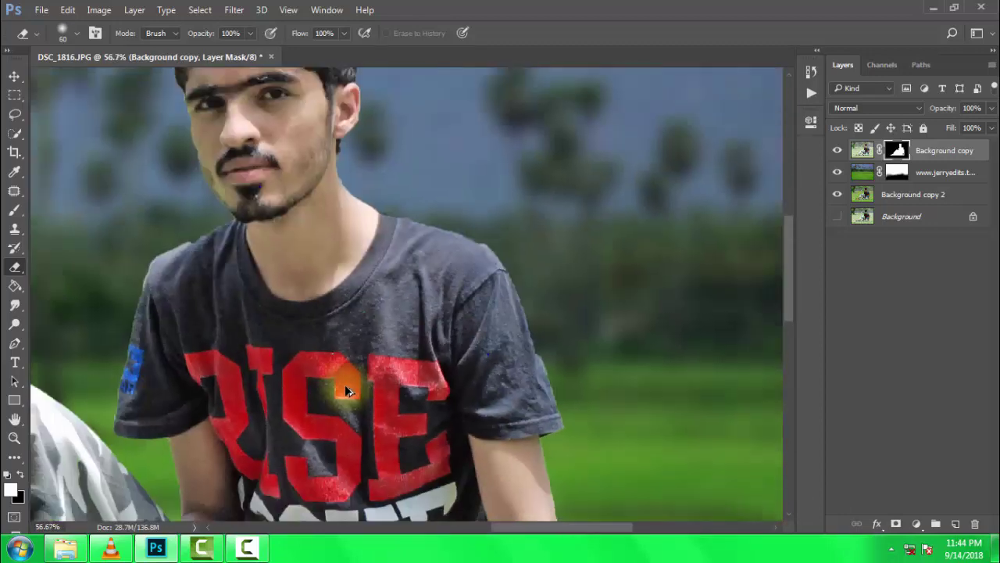
pyautogui.scroll(-3, 344, 385)
pyautogui.scroll(-3, 345, 391)
pyautogui.scroll(-2, 340, 421)
pyautogui.scroll(2, 340, 421)
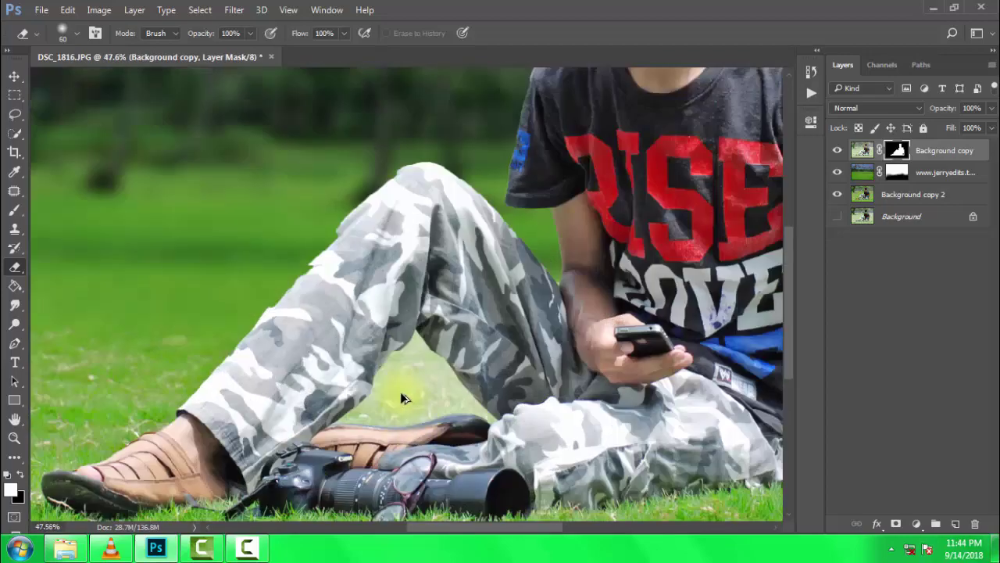
pyautogui.scroll(1, 401, 393)
pyautogui.scroll(1, 412, 436)
pyautogui.moveTo(357, 379)
pyautogui.mouseDown()
pyautogui.moveTo(469, 375)
pyautogui.moveTo(331, 398)
pyautogui.moveTo(383, 364)
pyautogui.moveTo(435, 272)
pyautogui.moveTo(430, 248)
pyautogui.moveTo(486, 332)
pyautogui.mouseUp()
pyautogui.moveTo(534, 369)
pyautogui.mouseDown()
pyautogui.moveTo(380, 333)
pyautogui.moveTo(377, 323)
pyautogui.moveTo(368, 339)
pyautogui.moveTo(427, 273)
pyautogui.moveTo(462, 299)
pyautogui.moveTo(391, 290)
pyautogui.moveTo(438, 290)
pyautogui.moveTo(523, 352)
pyautogui.moveTo(430, 331)
pyautogui.moveTo(312, 283)
pyautogui.mouseUp()
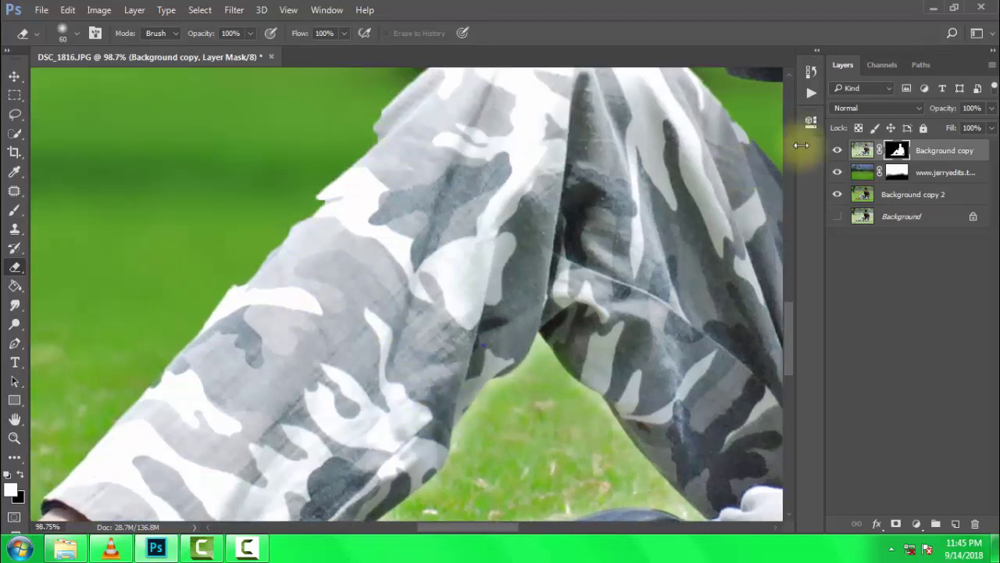
# Step: Clean the light halo along the trouser leg with a 34 px brush
pyautogui.click(14, 210)
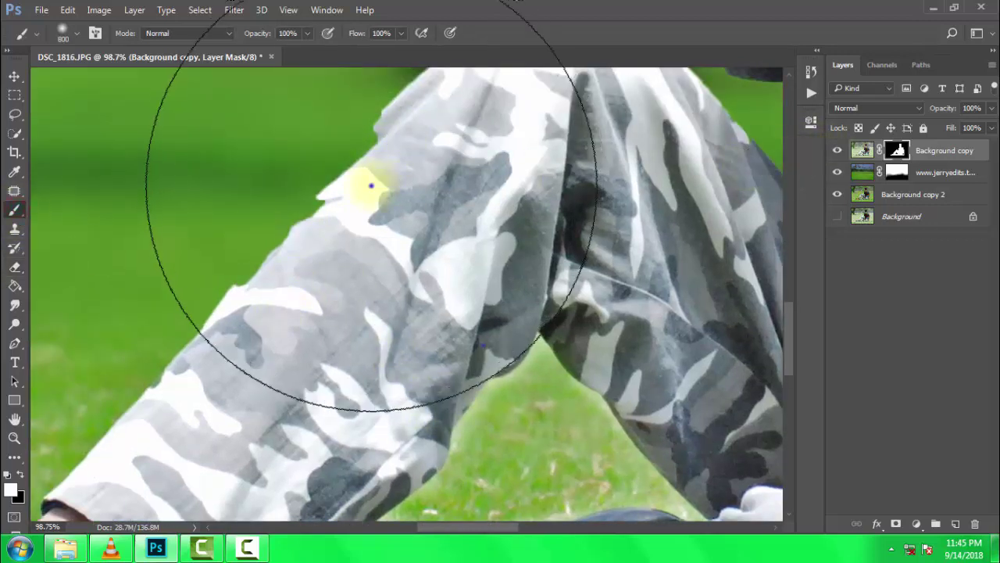
pyautogui.rightClick(371, 186)
pyautogui.click(539, 6)
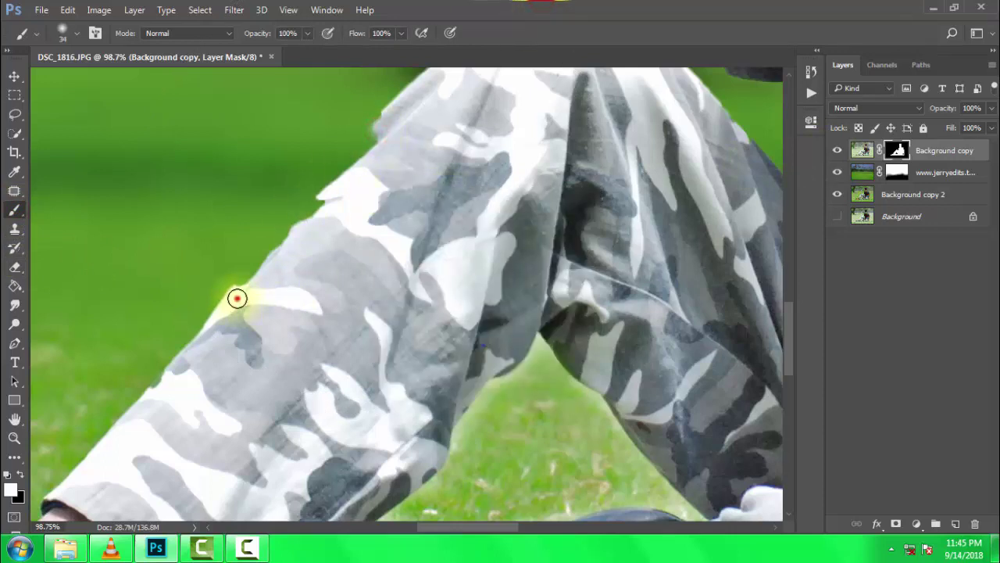
pyautogui.moveTo(237, 298); pyautogui.dragTo(396, 139)
# Step: With a 20 px eraser, clean the mask edge above the shoe and along the left leg
pyautogui.scroll(-5, 419, 172)
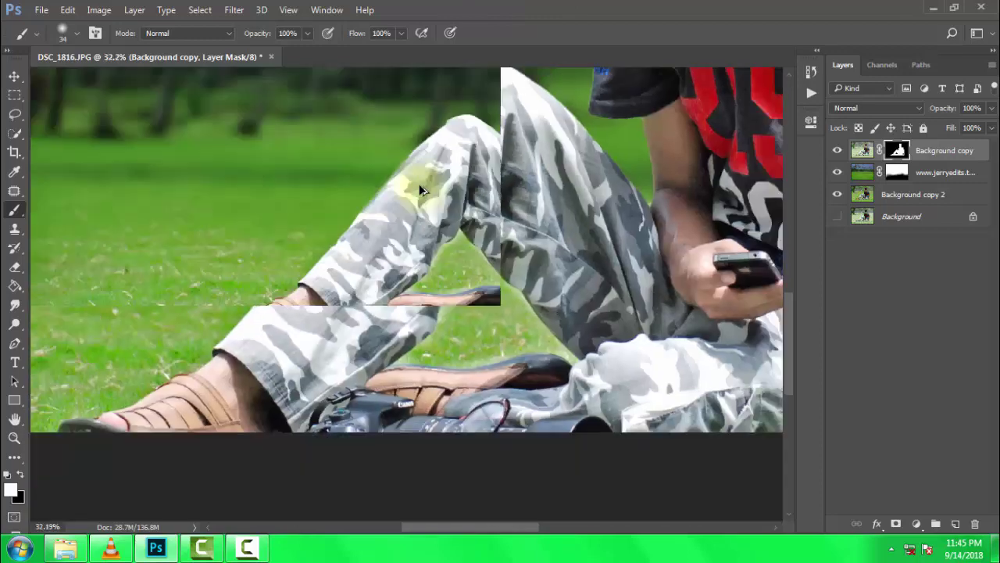
pyautogui.scroll(2, 447, 243)
pyautogui.scroll(5, 430, 278)
pyautogui.scroll(1, 430, 279)
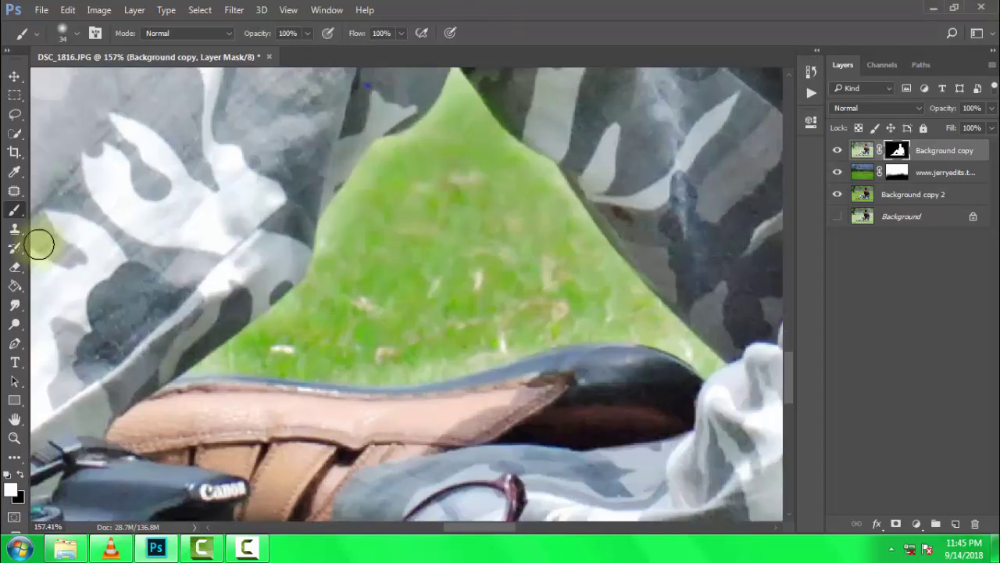
pyautogui.click(18, 270)
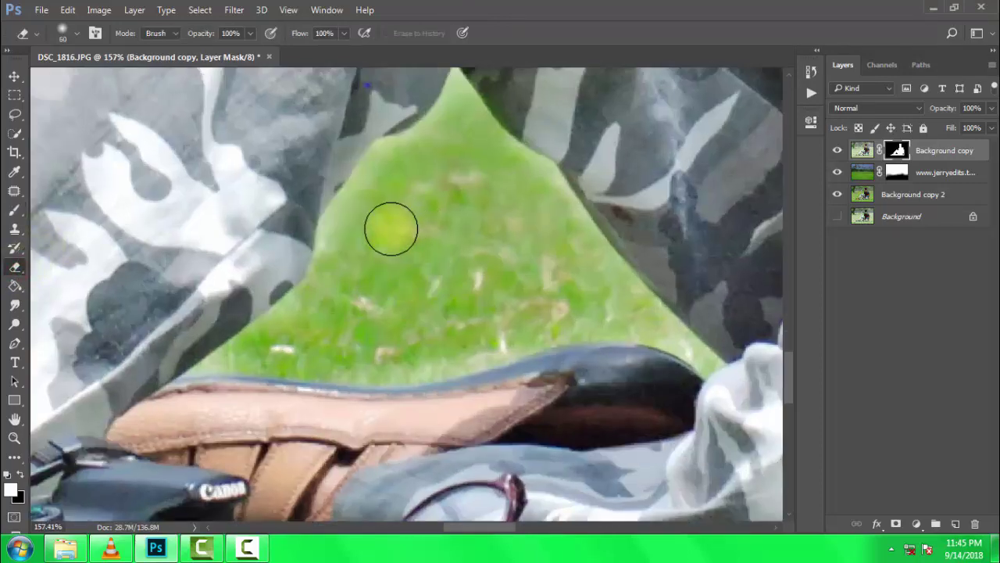
pyautogui.press('[')
pyautogui.press('[')
pyautogui.press('[')
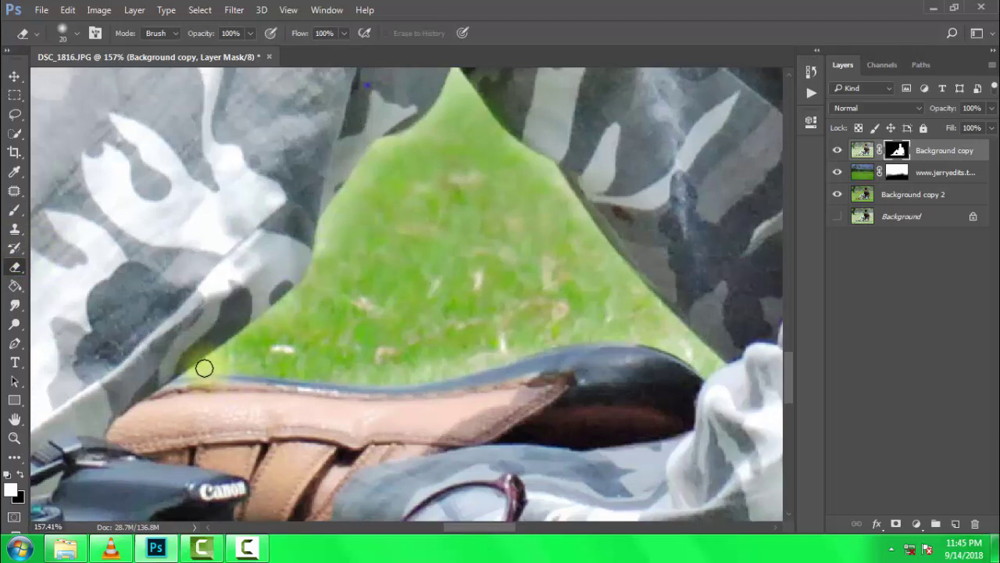
pyautogui.click(203, 368)
pyautogui.keyDown('shift'); pyautogui.click(279, 313); pyautogui.keyUp('shift')
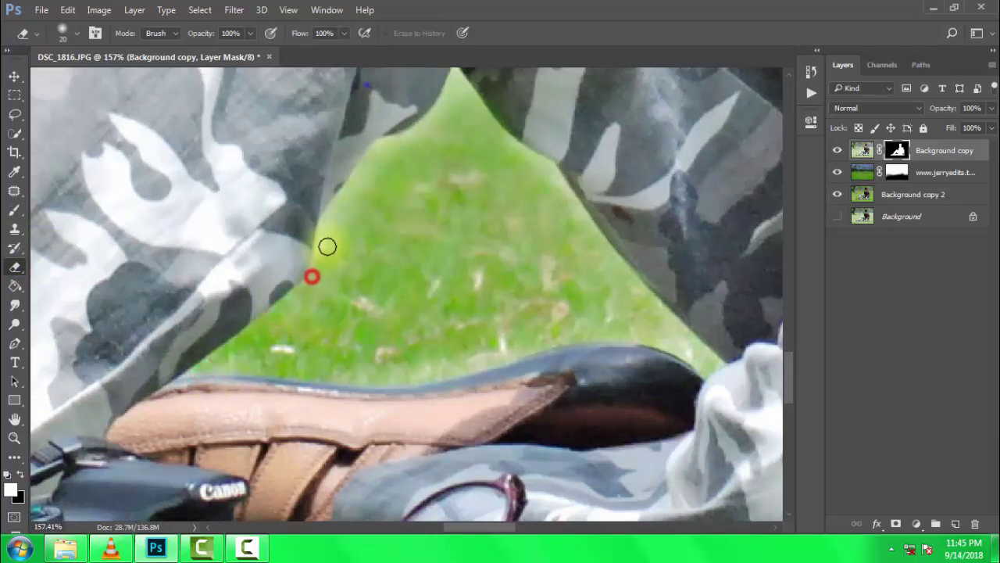
pyautogui.keyDown('shift'); pyautogui.click(335, 201); pyautogui.keyUp('shift')
pyautogui.keyDown('shift'); pyautogui.click(398, 138); pyautogui.keyUp('shift')
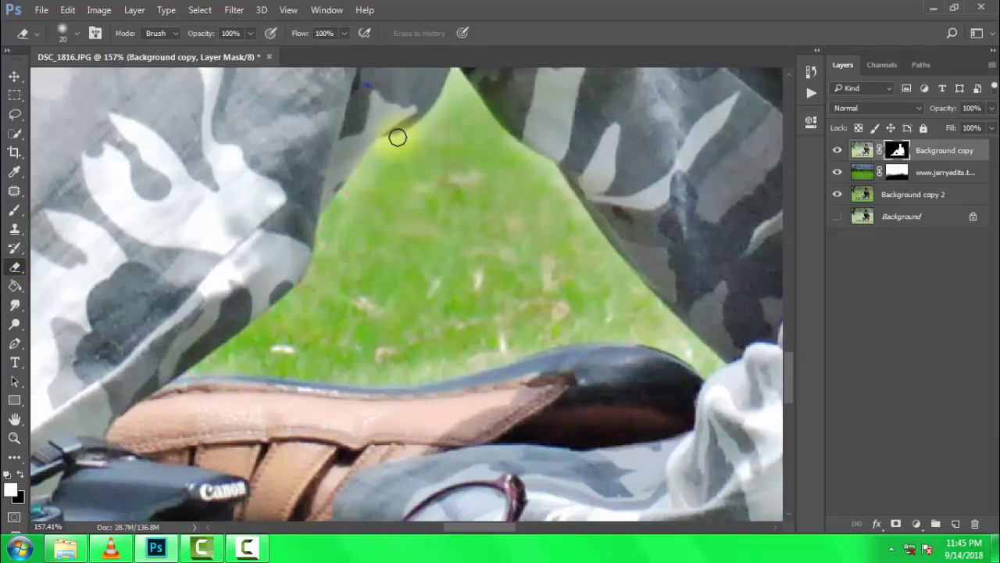
pyautogui.keyDown('shift'); pyautogui.click(418, 132); pyautogui.keyUp('shift')
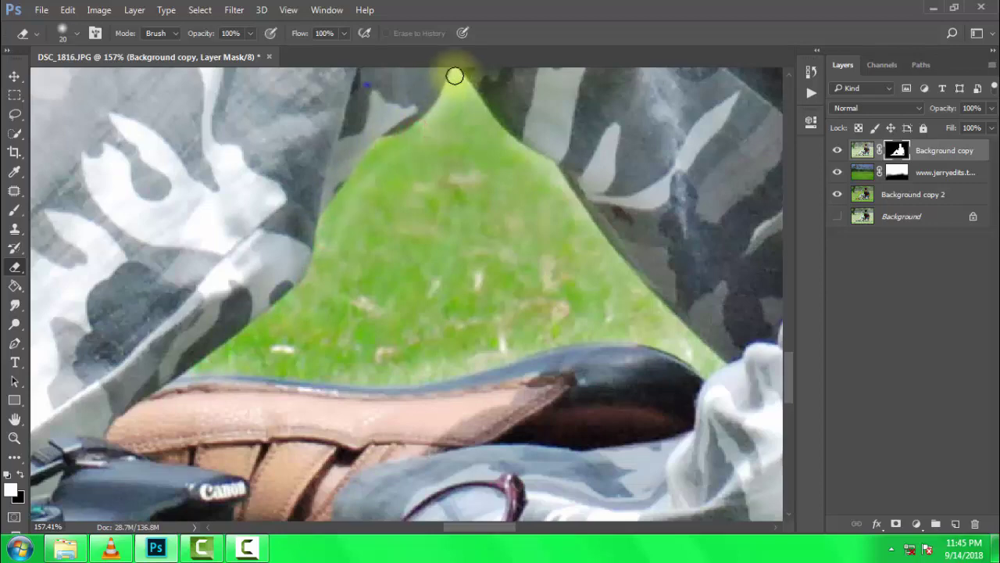
# Step: Refine the mask edge down the right leg and along the shoe top
pyautogui.keyDown('shift'); pyautogui.click(454, 75); pyautogui.keyUp('shift')
pyautogui.keyDown('shift'); pyautogui.click(521, 150); pyautogui.keyUp('shift')
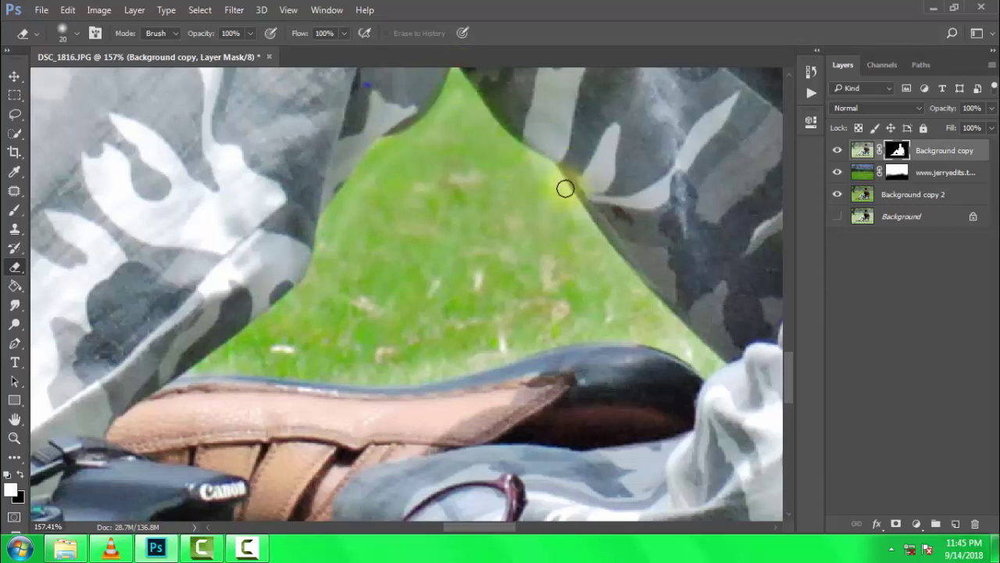
pyautogui.keyDown('shift'); pyautogui.click(565, 188); pyautogui.keyUp('shift')
pyautogui.keyDown('shift'); pyautogui.click(693, 345); pyautogui.keyUp('shift')
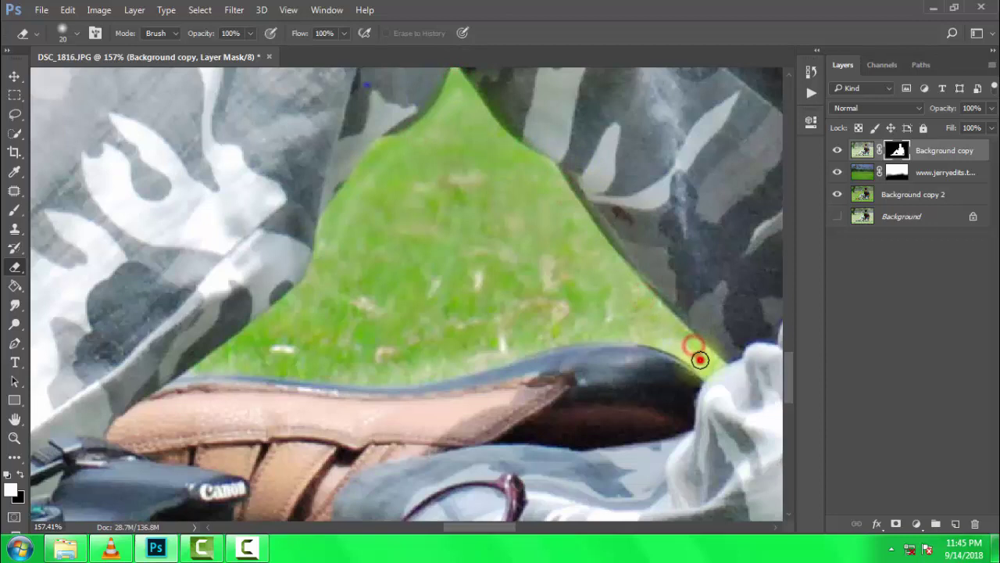
pyautogui.keyDown('shift'); pyautogui.click(645, 337); pyautogui.keyUp('shift')
pyautogui.keyDown('shift'); pyautogui.click(580, 335); pyautogui.keyUp('shift')
pyautogui.keyDown('shift'); pyautogui.click(502, 353); pyautogui.keyUp('shift')
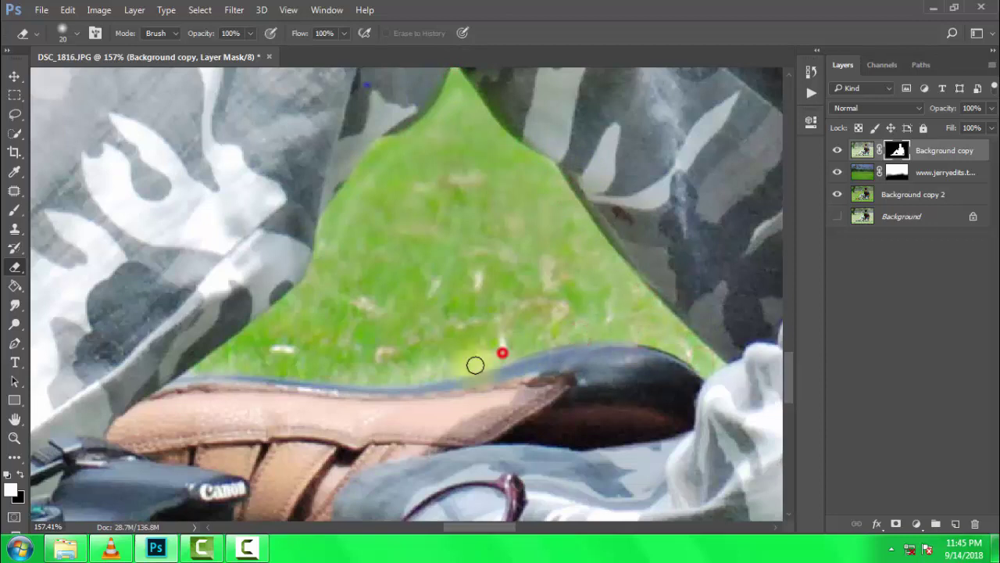
pyautogui.keyDown('shift'); pyautogui.click(424, 374); pyautogui.keyUp('shift')
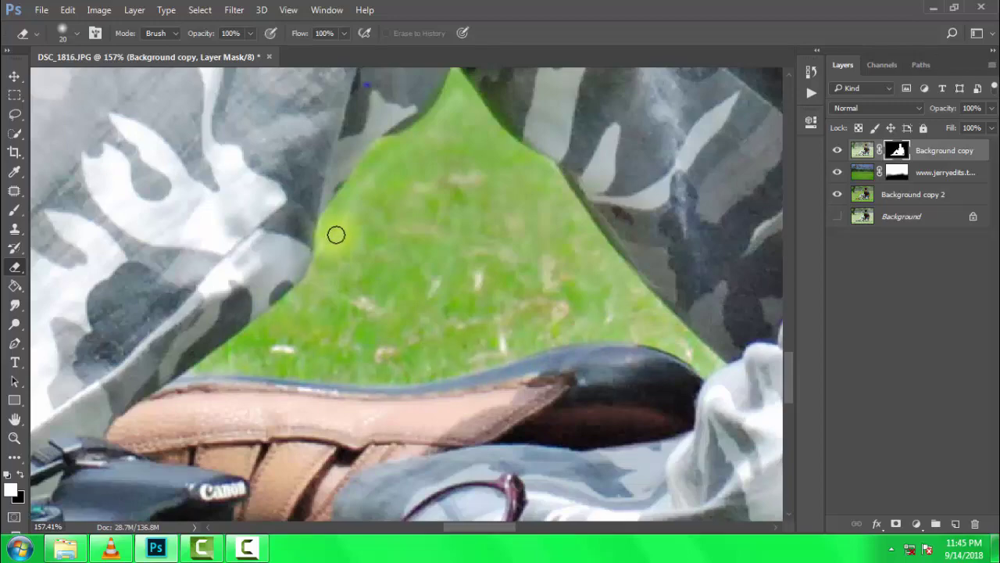
# Step: Refine the mask edge between the shirt and the arm
pyautogui.scroll(-5, 458, 156)
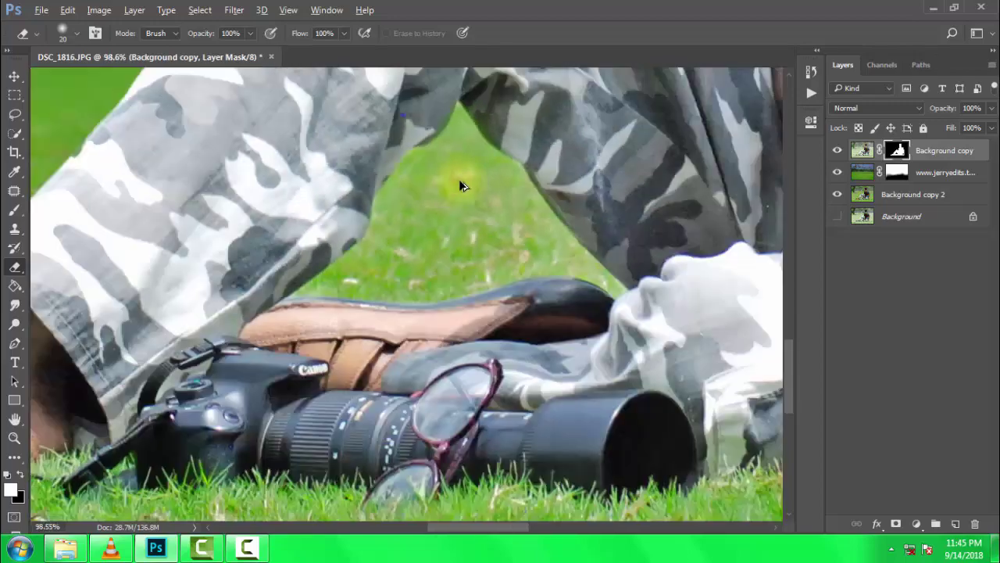
pyautogui.scroll(-3, 459, 179)
pyautogui.scroll(-3, 453, 218)
pyautogui.scroll(-2, 443, 273)
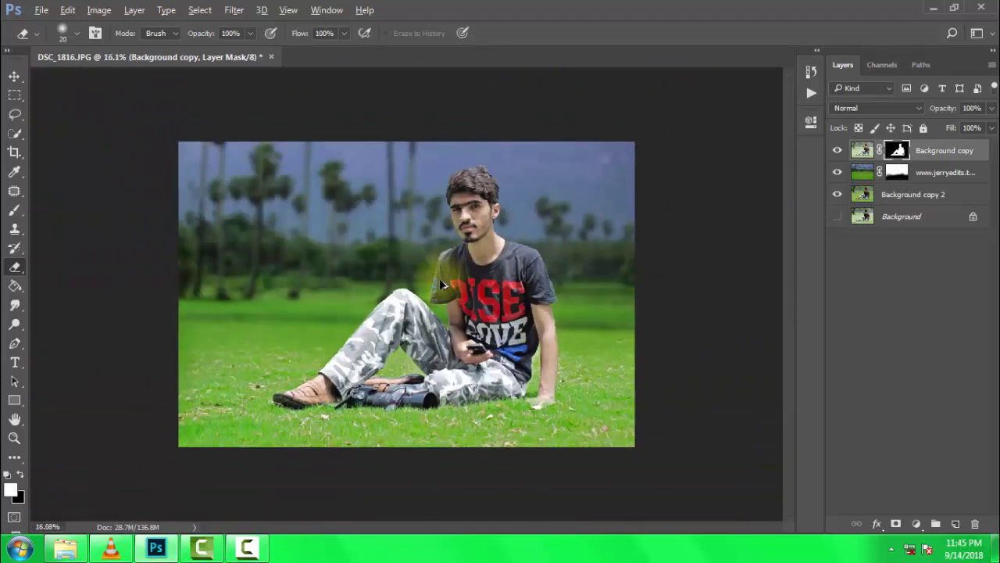
pyautogui.scroll(-3, 441, 284)
pyautogui.scroll(1, 474, 275)
pyautogui.scroll(1, 475, 275)
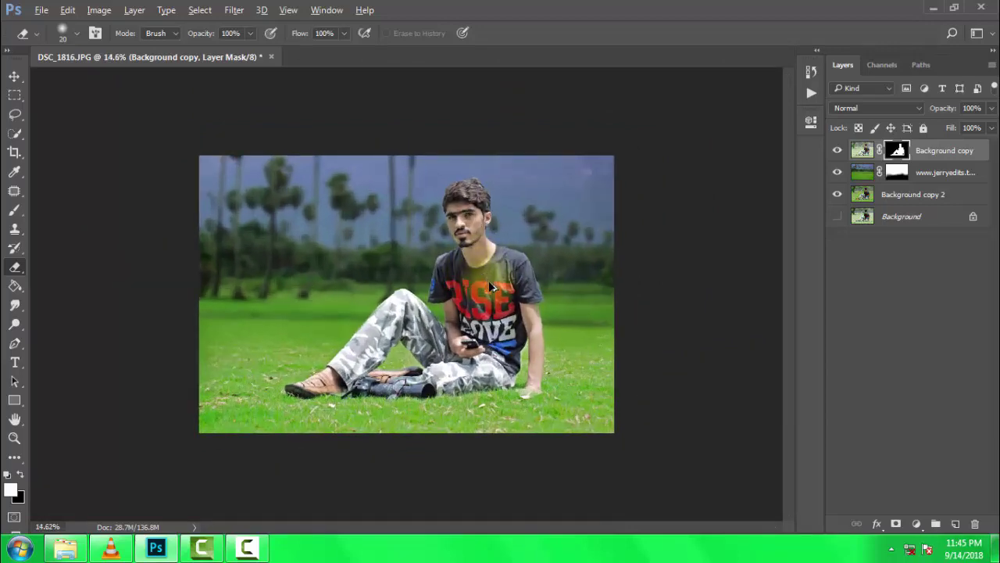
pyautogui.scroll(2, 491, 288)
pyautogui.scroll(3, 669, 435)
pyautogui.scroll(2, 592, 413)
pyautogui.scroll(2, 533, 370)
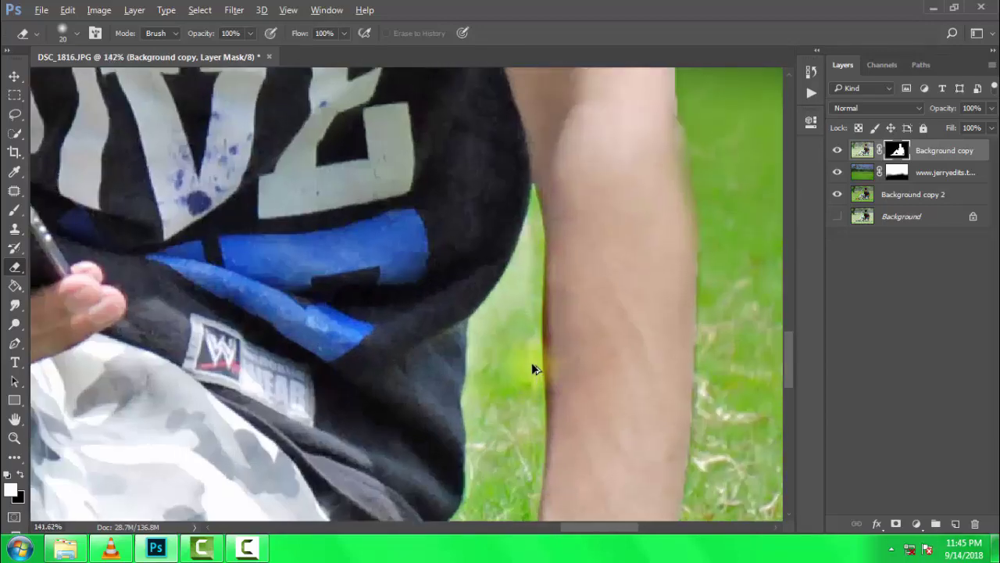
pyautogui.scroll(2, 534, 370)
pyautogui.click(488, 267)
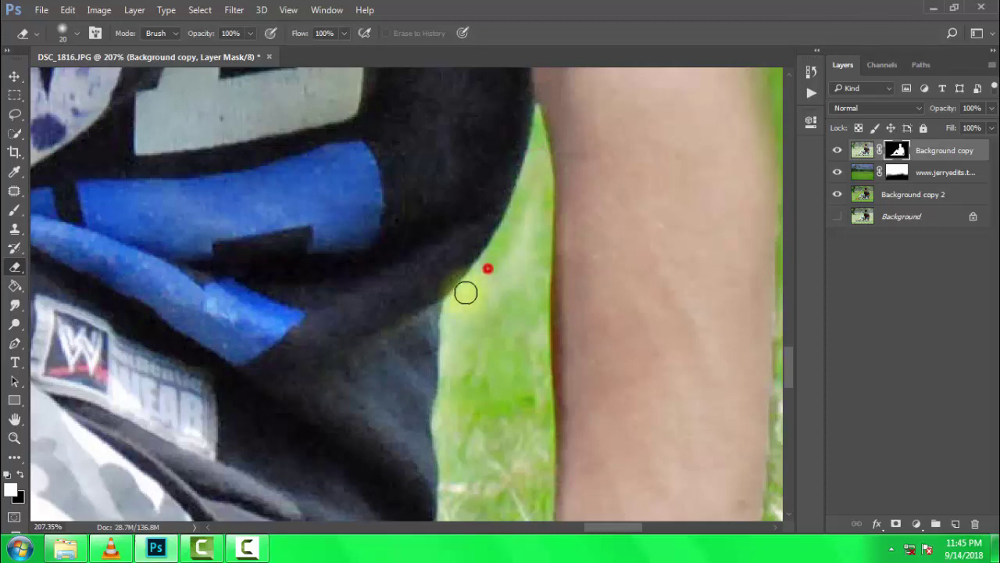
pyautogui.click(450, 310)
pyautogui.click(509, 266)
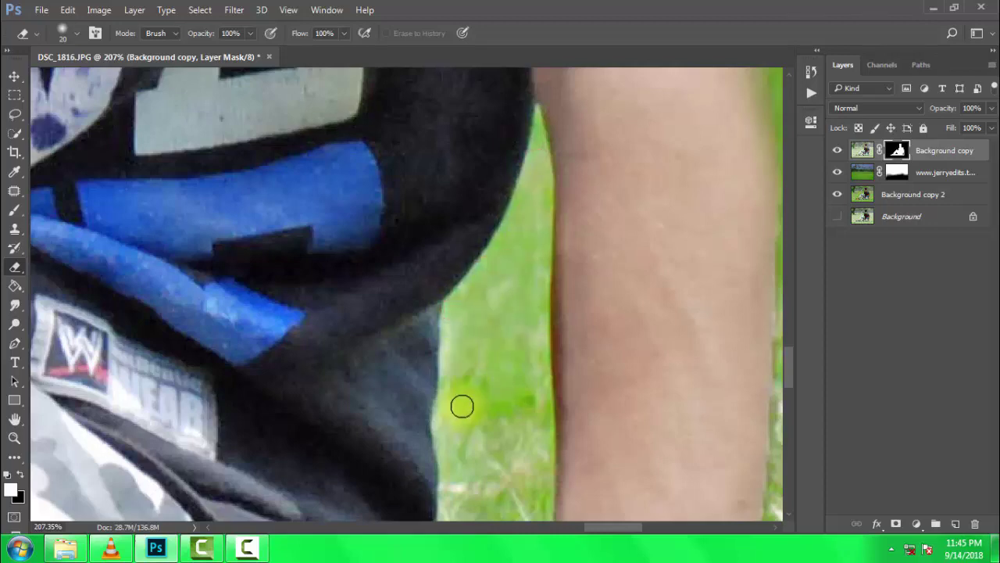
# Step: Refine the mask along the arm and lower forearm edge
pyautogui.moveTo(465, 435); pyautogui.dragTo(438, 273)
pyautogui.click(439, 295)
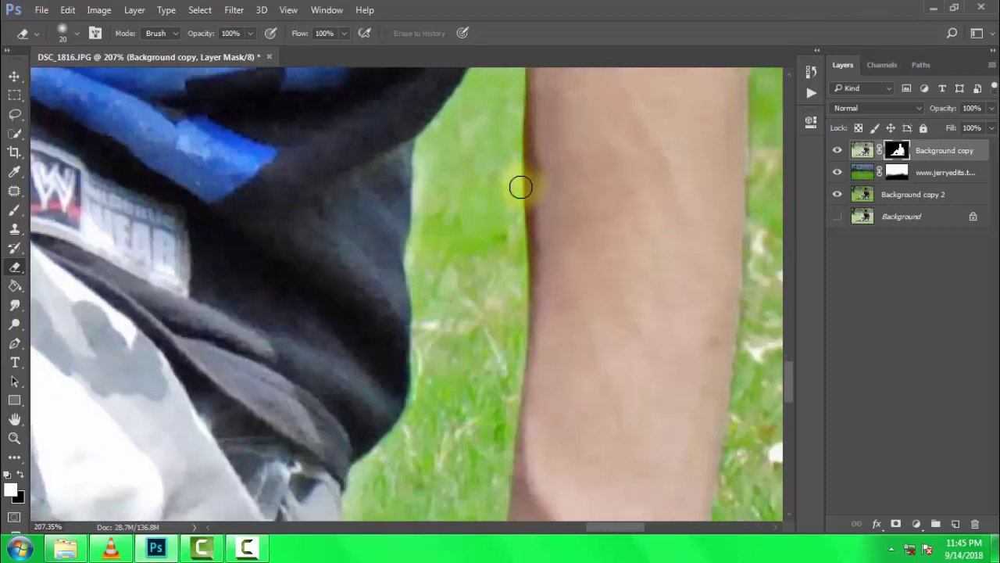
pyautogui.moveTo(607, 159); pyautogui.dragTo(341, 476)
pyautogui.click(422, 356)
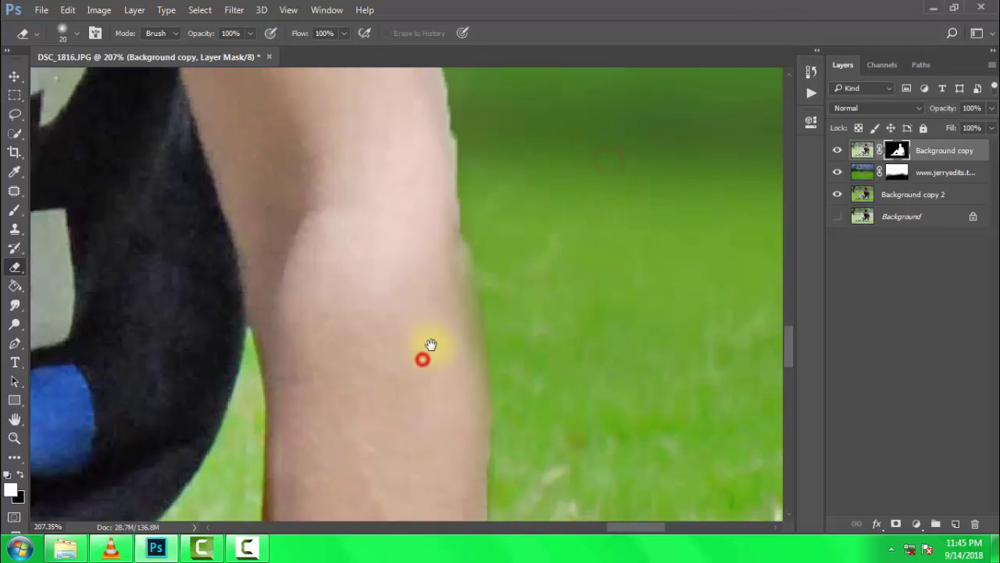
pyautogui.click(497, 467)
pyautogui.click(472, 259)
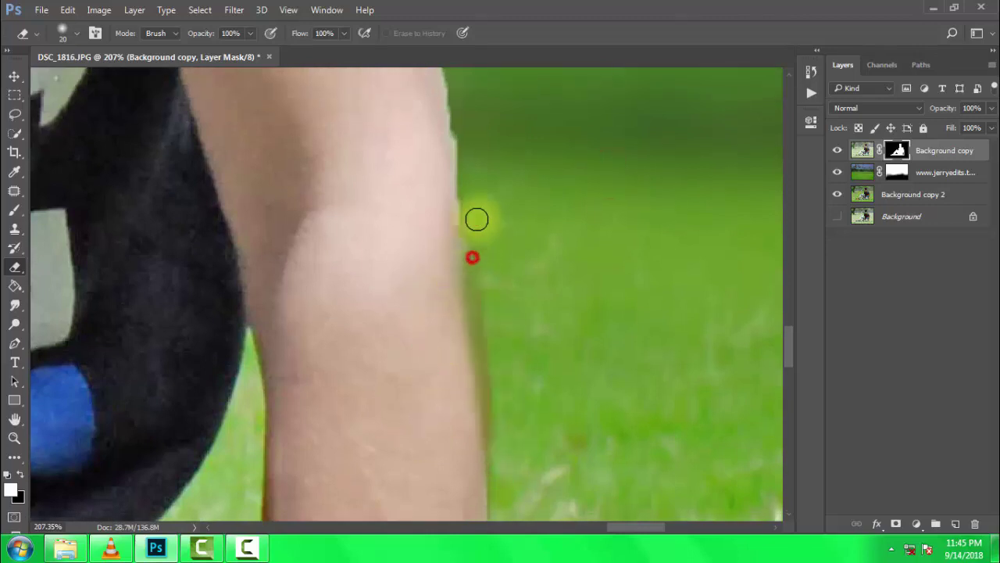
pyautogui.click(837, 173)
pyautogui.click(837, 173)
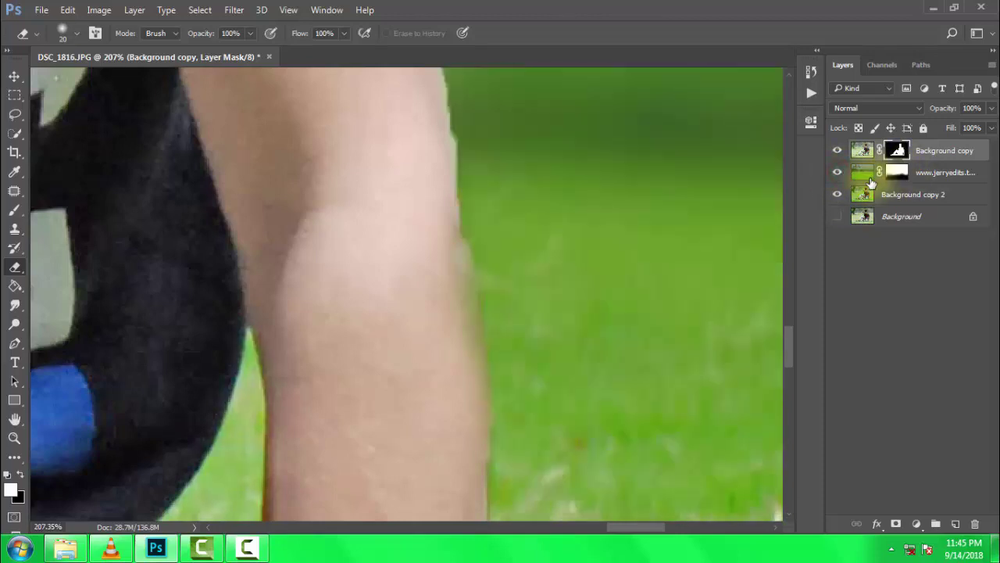
pyautogui.click(14, 210)
# Step: Set the brush to 18 px with 0% hardness
pyautogui.rightClick(486, 225)
pyautogui.moveTo(579, 263); pyautogui.dragTo(446, 261)
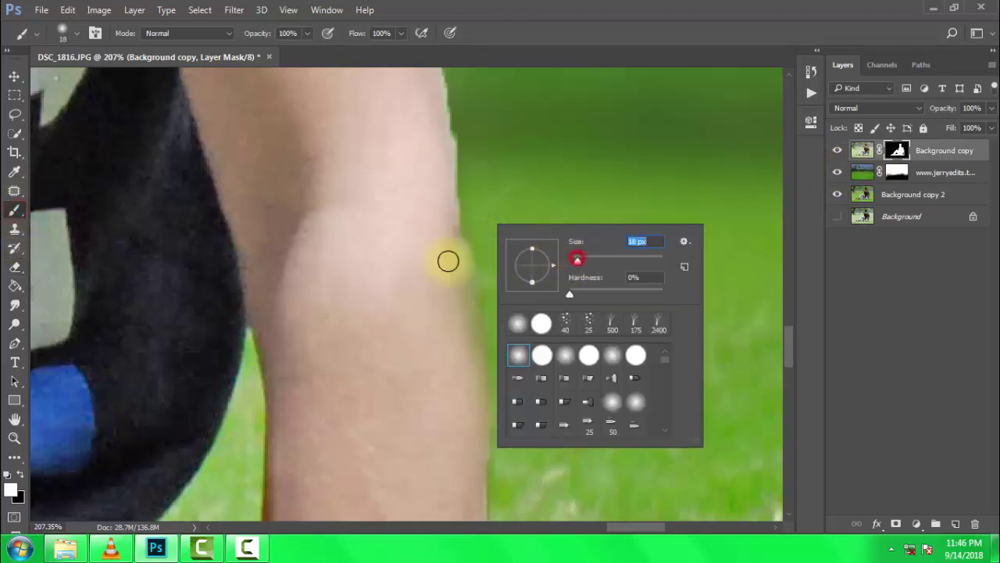
pyautogui.click(627, 3)
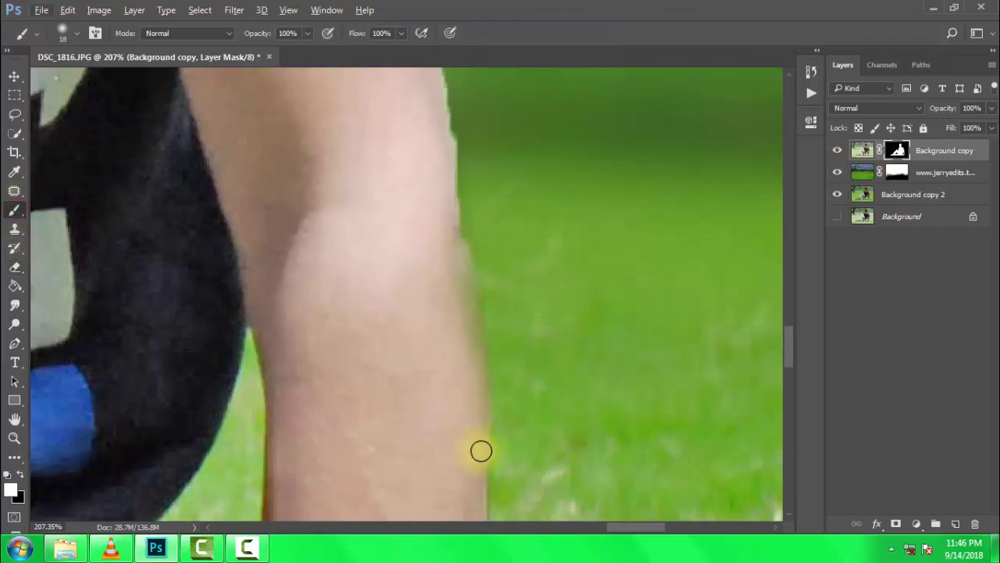
# Step: Paint the mask along the right edge of the upper arm and forearm
pyautogui.click(481, 451)
pyautogui.keyDown('shift'); pyautogui.click(471, 286); pyautogui.keyUp('shift')
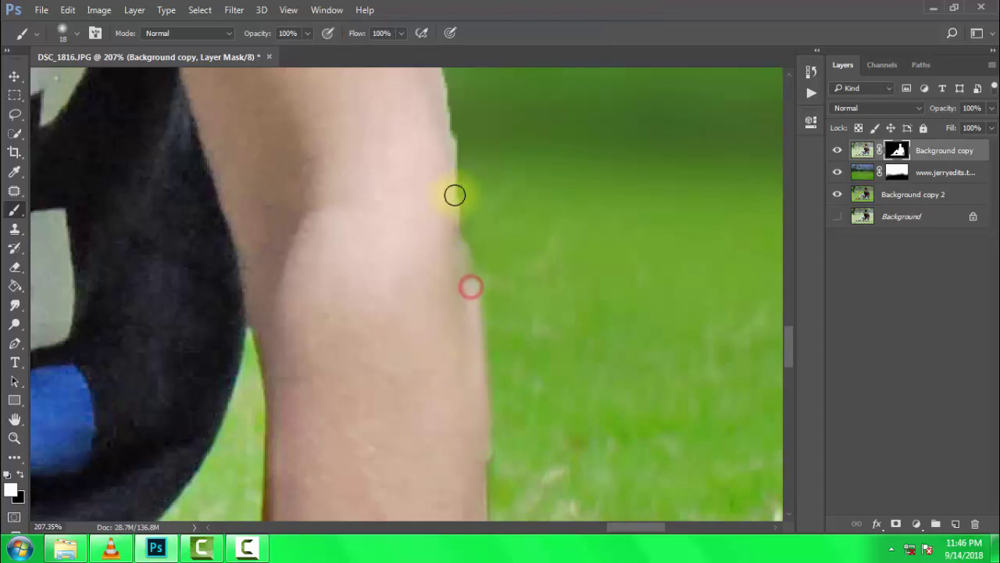
pyautogui.moveTo(451, 191); pyautogui.dragTo(473, 359)
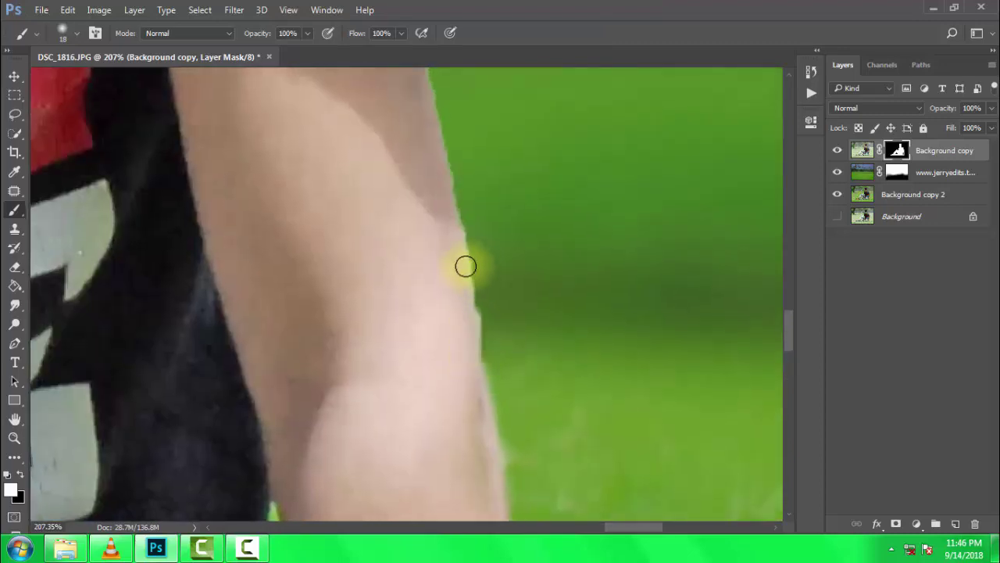
pyautogui.click(461, 261)
pyautogui.click(425, 127)
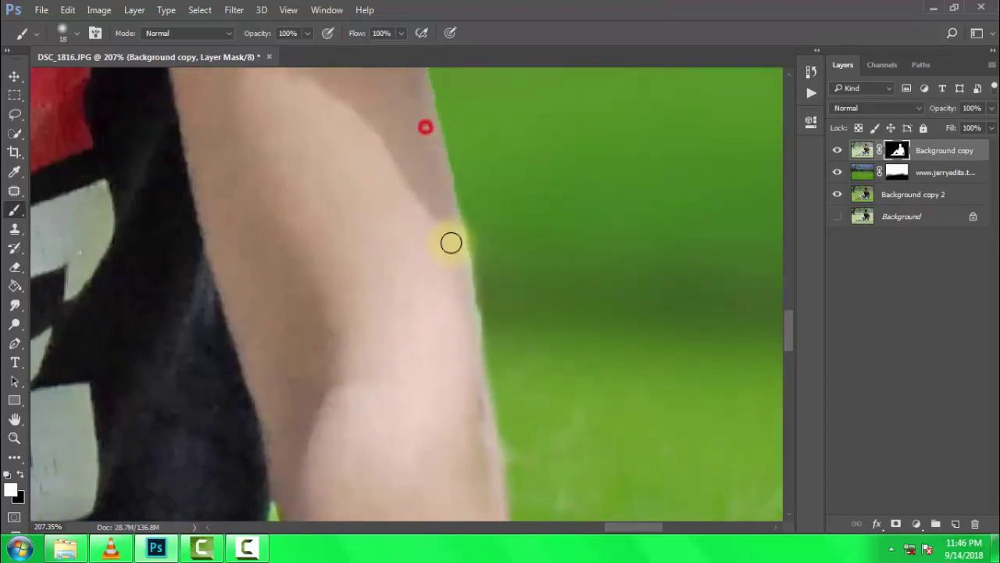
pyautogui.moveTo(514, 460); pyautogui.dragTo(448, 164)
pyautogui.click(462, 295)
pyautogui.click(432, 267)
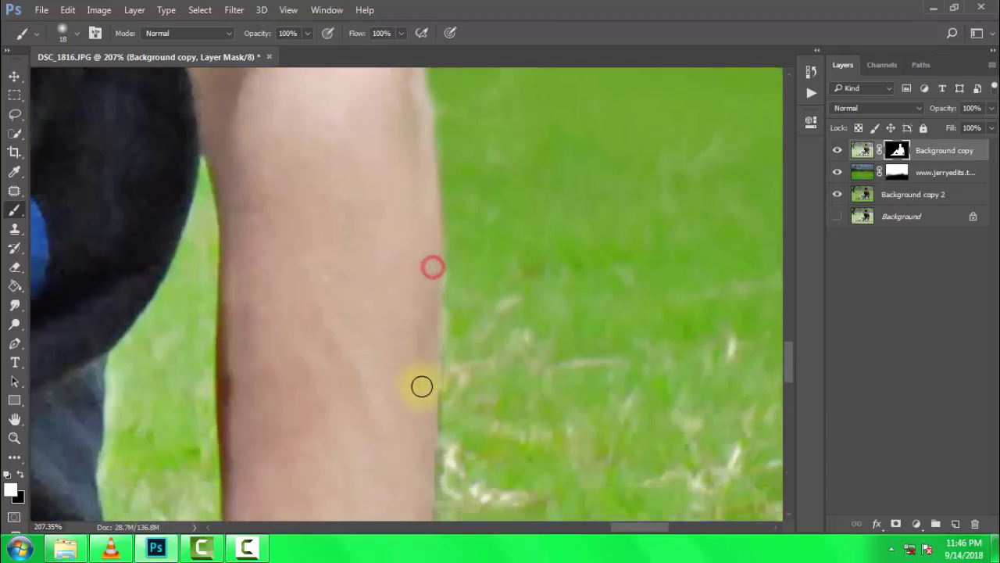
pyautogui.scroll(-5, 422, 239)
pyautogui.scroll(-3, 422, 250)
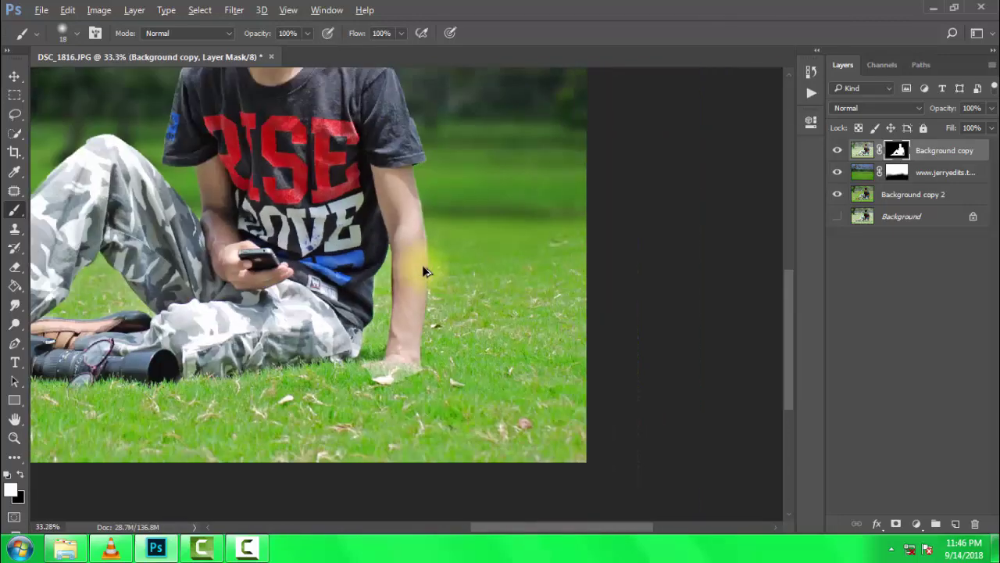
pyautogui.scroll(-3, 422, 265)
pyautogui.scroll(2, 516, 422)
pyautogui.scroll(3, 610, 494)
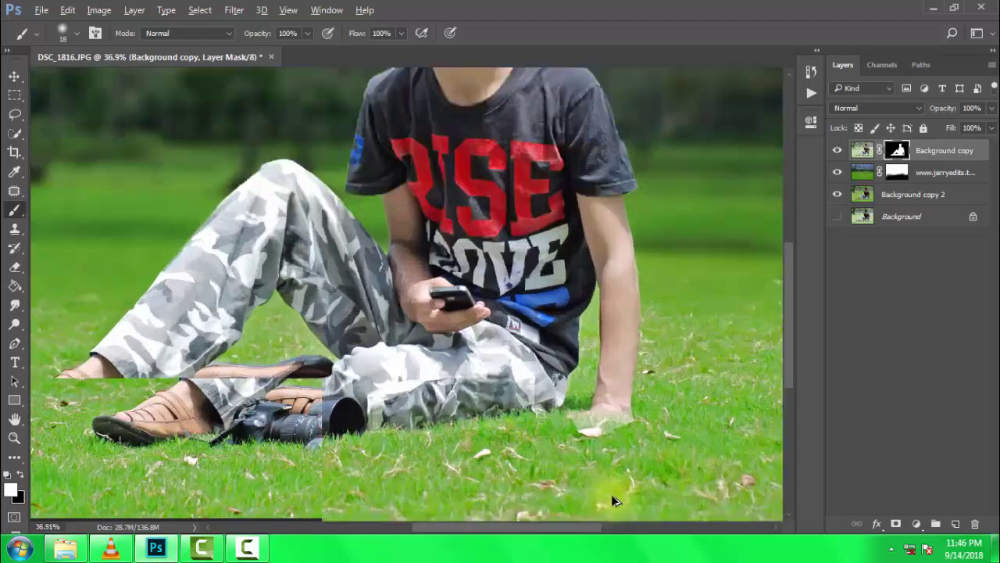
pyautogui.scroll(3, 621, 480)
pyautogui.scroll(2, 678, 354)
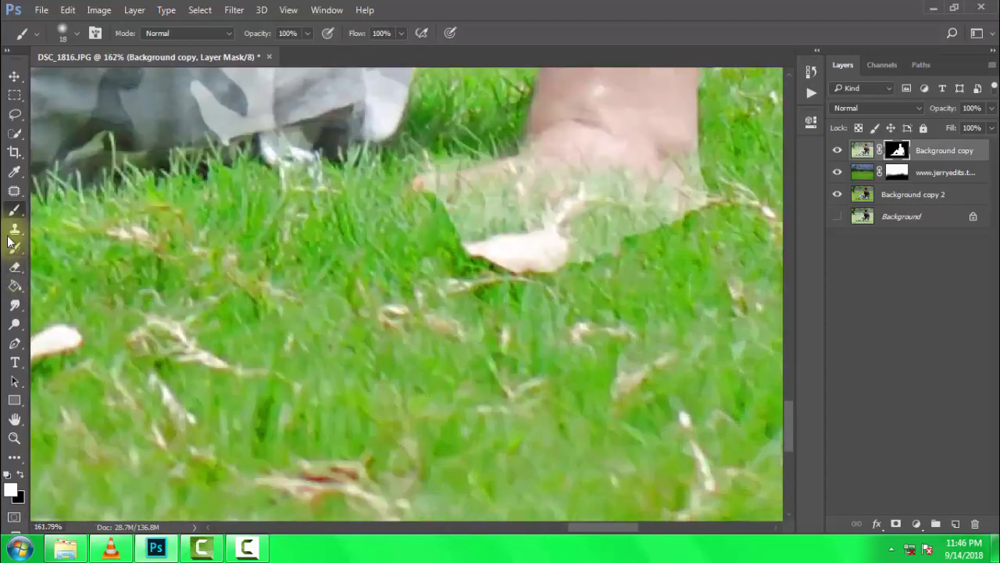
# Step: Erase the pale ghosted patch in the grass by the hand with a 125 px eraser
pyautogui.click(14, 266)
pyautogui.moveTo(459, 194)
pyautogui.mouseDown()
pyautogui.moveTo(458, 227)
pyautogui.moveTo(503, 248)
pyautogui.moveTo(621, 232)
pyautogui.moveTo(443, 179)
pyautogui.moveTo(558, 201)
pyautogui.moveTo(636, 286)
pyautogui.moveTo(536, 279)
pyautogui.mouseUp()
pyautogui.press(']')
pyautogui.press(']')
pyautogui.press(']')
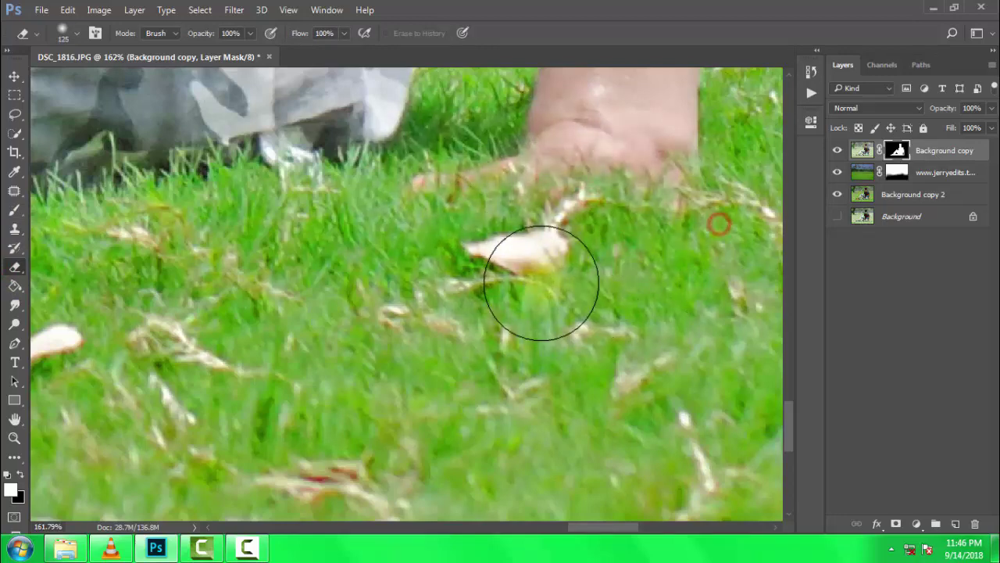
pyautogui.scroll(-4, 539, 295)
pyautogui.scroll(-4, 545, 290)
pyautogui.scroll(-2, 553, 286)
pyautogui.scroll(1, 559, 297)
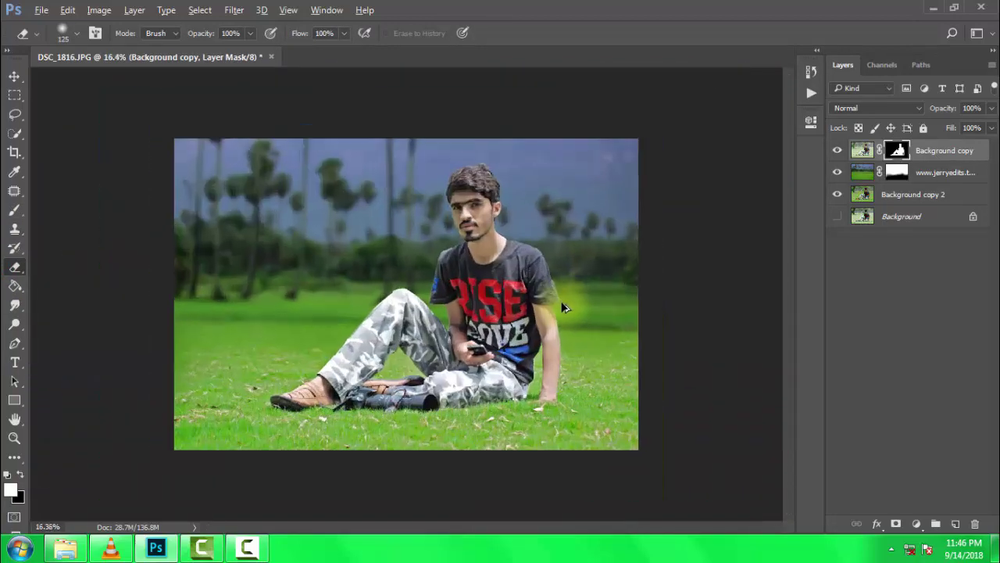
# Step: Merge the masked man into Background copy 2, then duplicate it as Background copy 3
pyautogui.click(938, 172)
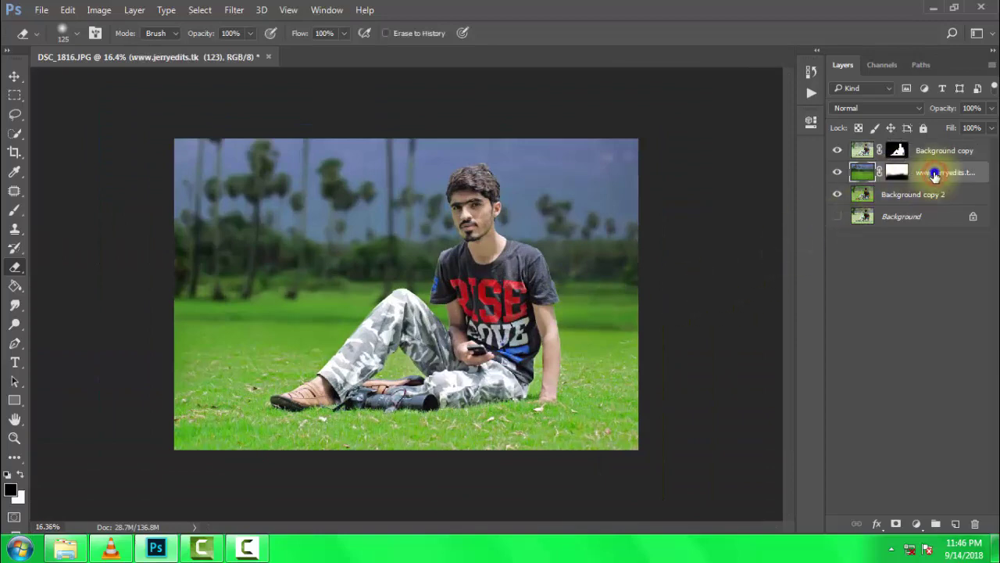
pyautogui.rightClick(935, 172)
pyautogui.click(666, 496)
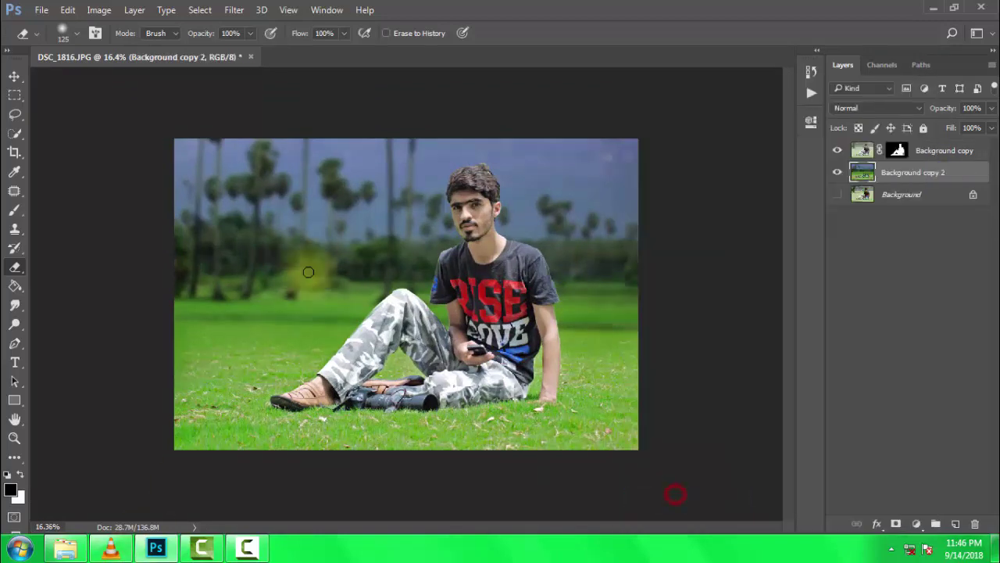
pyautogui.click(944, 151)
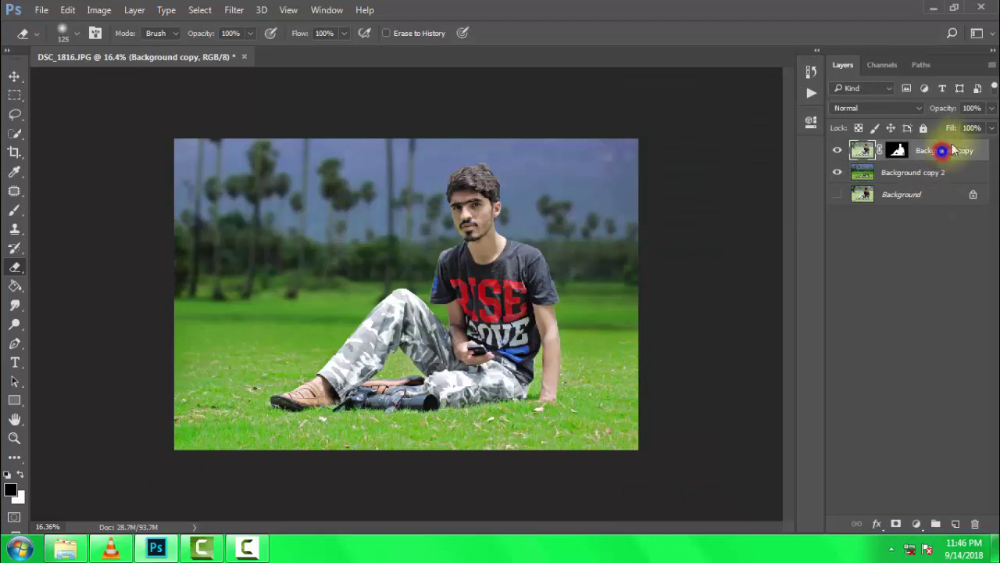
pyautogui.rightClick(942, 151)
pyautogui.click(687, 496)
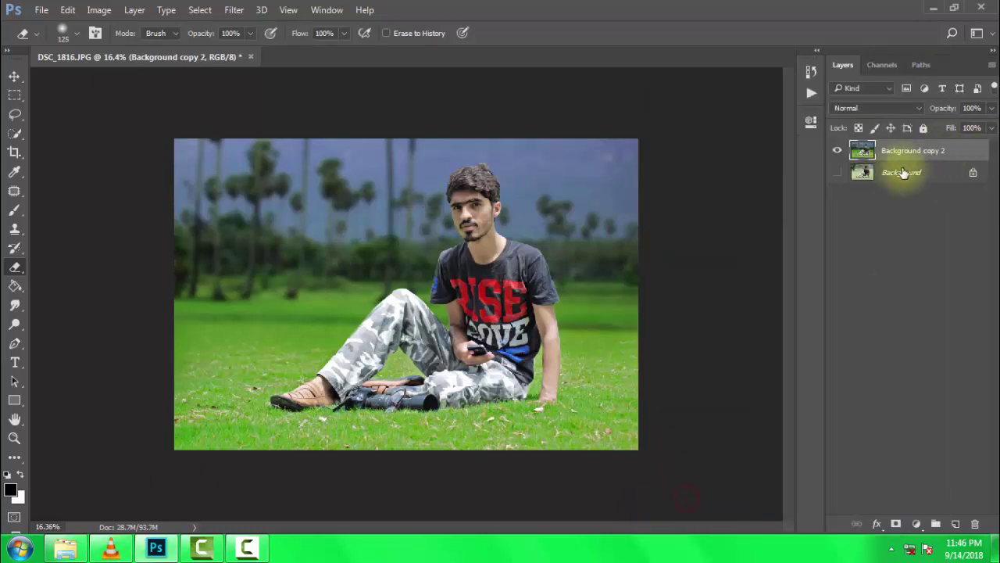
pyautogui.moveTo(913, 151); pyautogui.dragTo(956, 516)
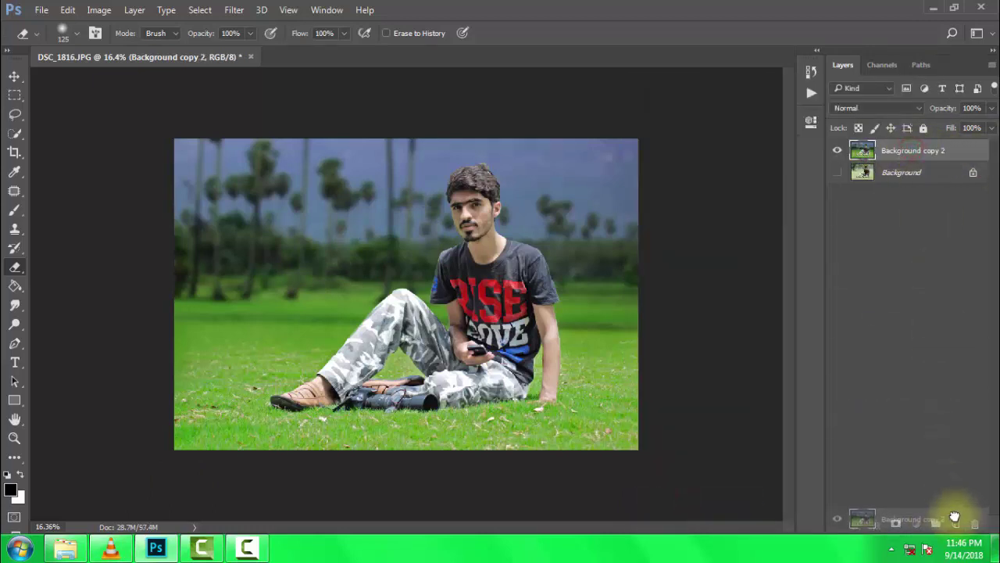
pyautogui.moveTo(941, 151); pyautogui.dragTo(949, 519)
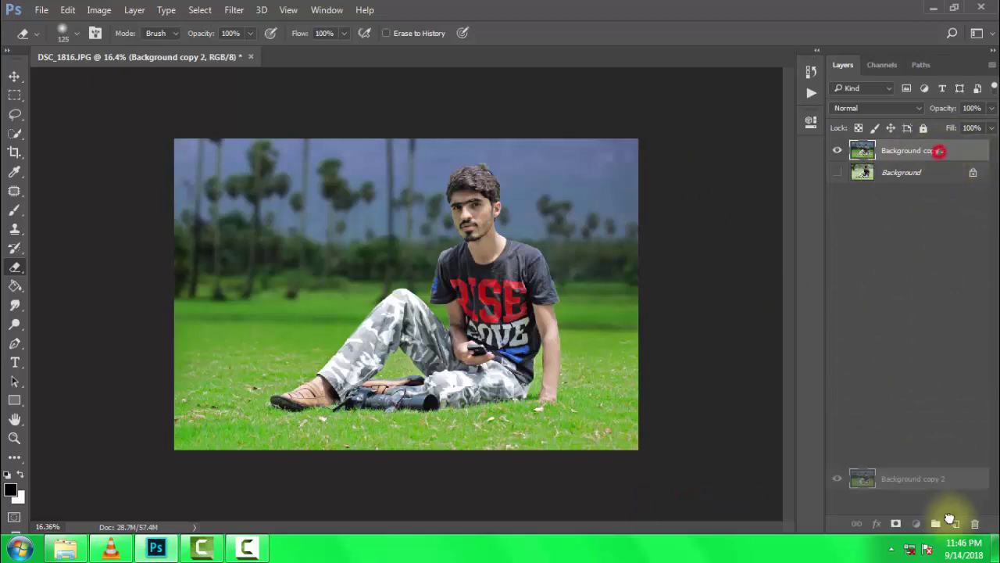
# Step: Apply Camera Raw with Clarity -8, Blacks +37, Shadows +23, Whites +8, Contrast +8
pyautogui.click(234, 10)
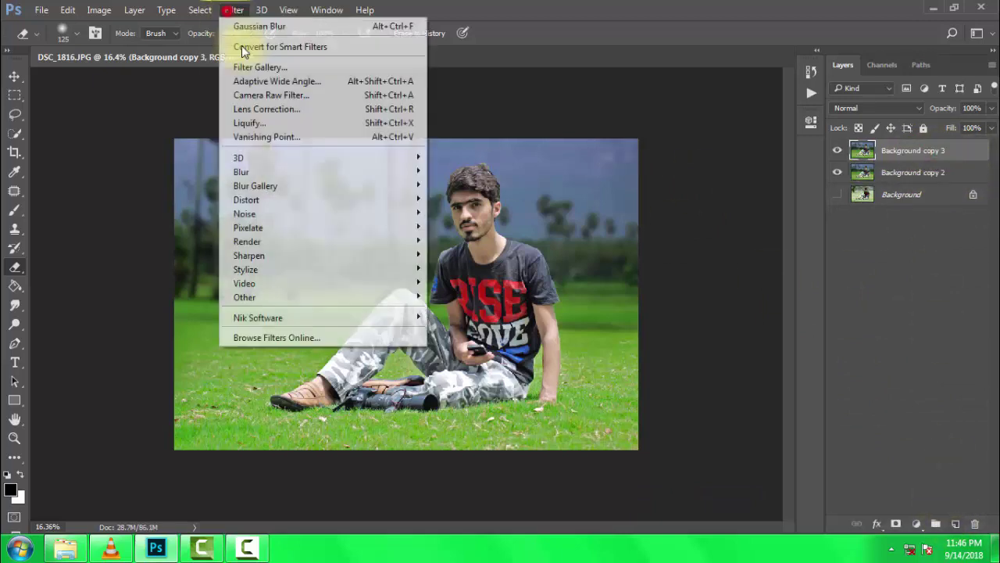
pyautogui.click(275, 98)
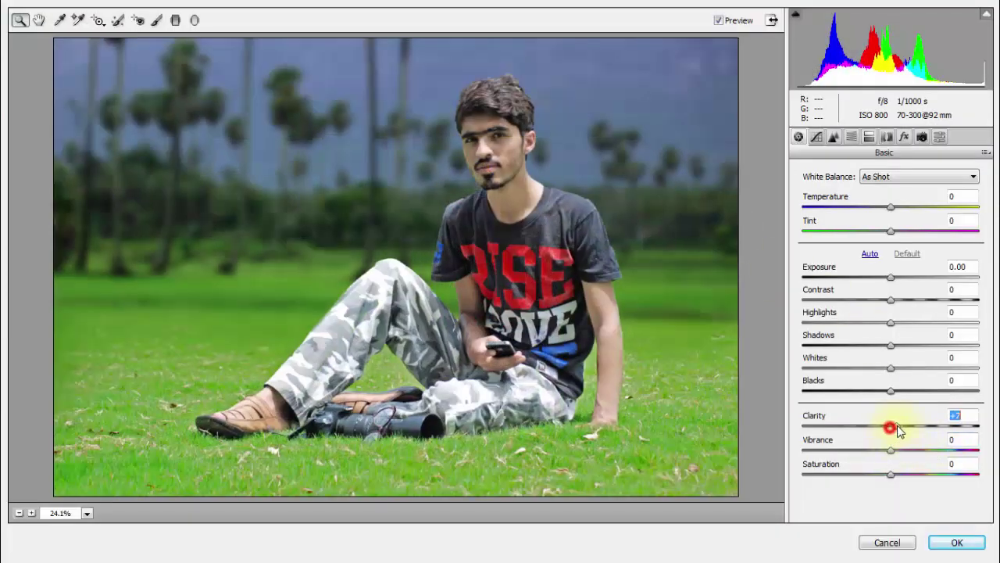
pyautogui.moveTo(889, 428); pyautogui.dragTo(865, 431)
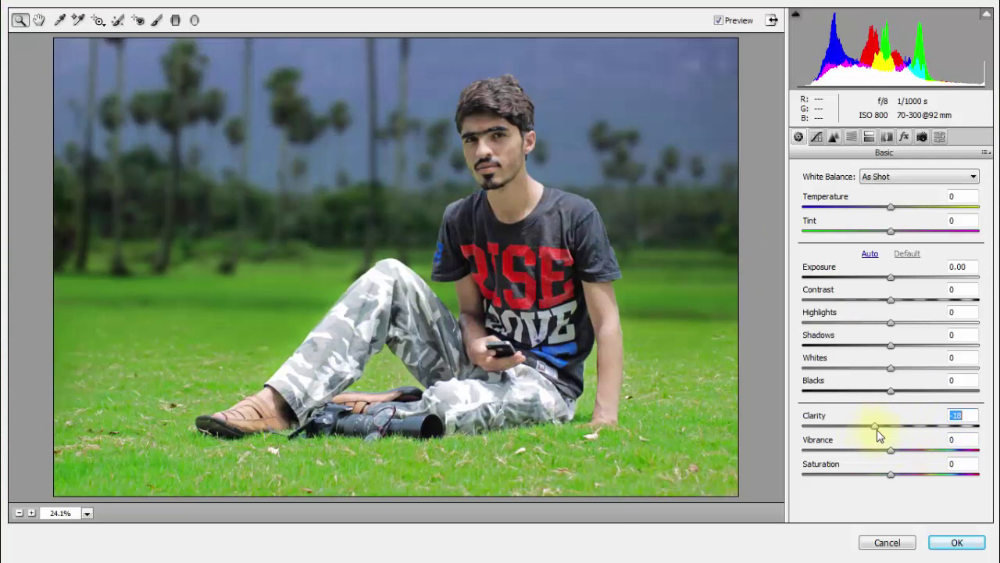
pyautogui.moveTo(891, 397)
pyautogui.mouseDown()
pyautogui.moveTo(936, 396)
pyautogui.moveTo(920, 392)
pyautogui.mouseUp()
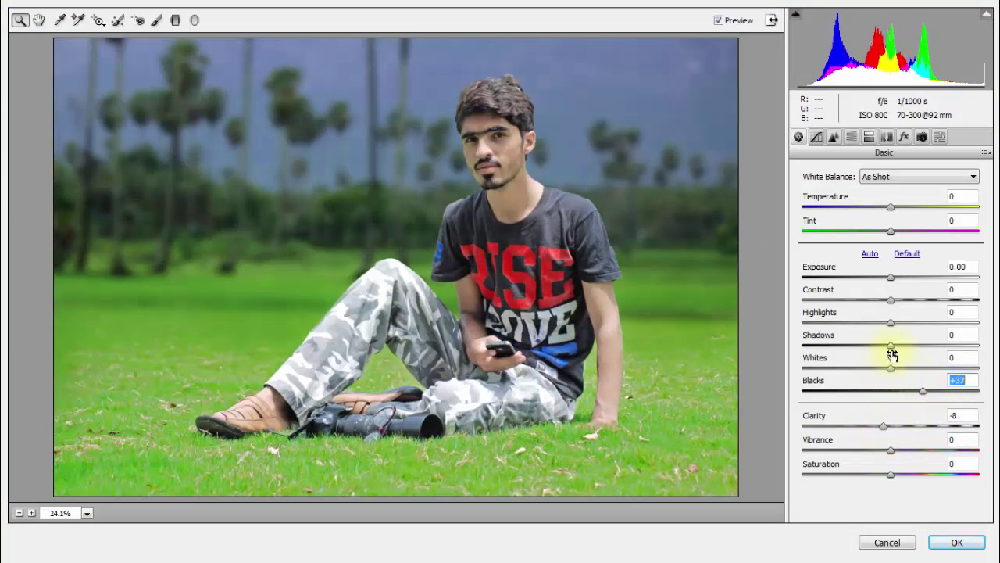
pyautogui.moveTo(969, 341)
pyautogui.mouseDown()
pyautogui.moveTo(855, 339)
pyautogui.moveTo(927, 339)
pyautogui.moveTo(916, 344)
pyautogui.moveTo(934, 366)
pyautogui.moveTo(893, 371)
pyautogui.mouseUp()
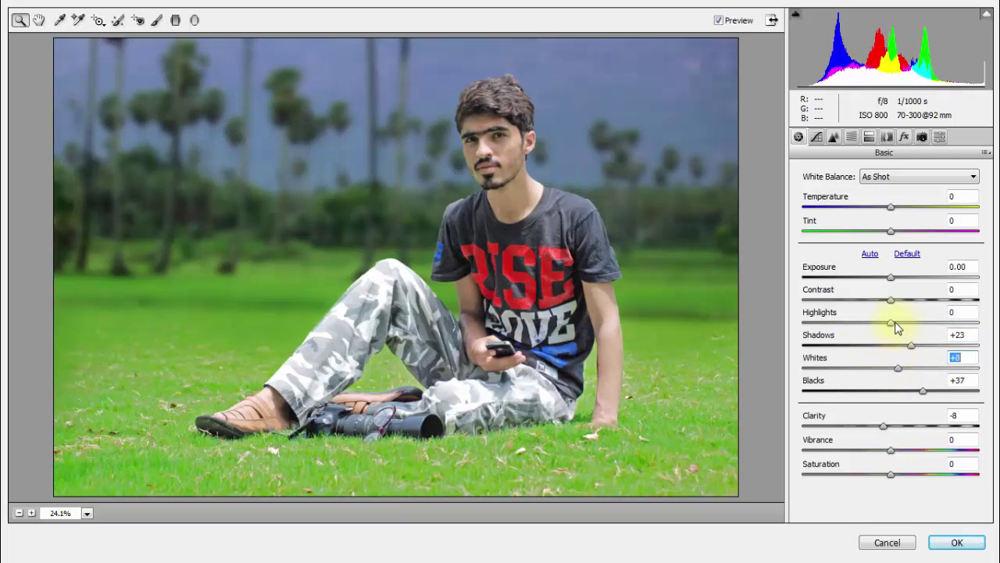
pyautogui.moveTo(940, 307); pyautogui.dragTo(901, 313)
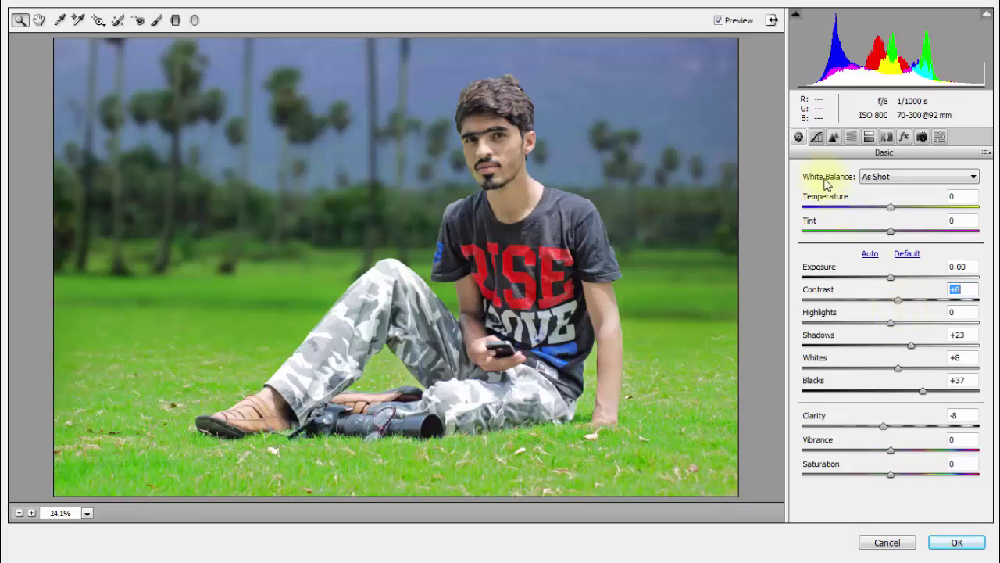
pyautogui.click(952, 543)
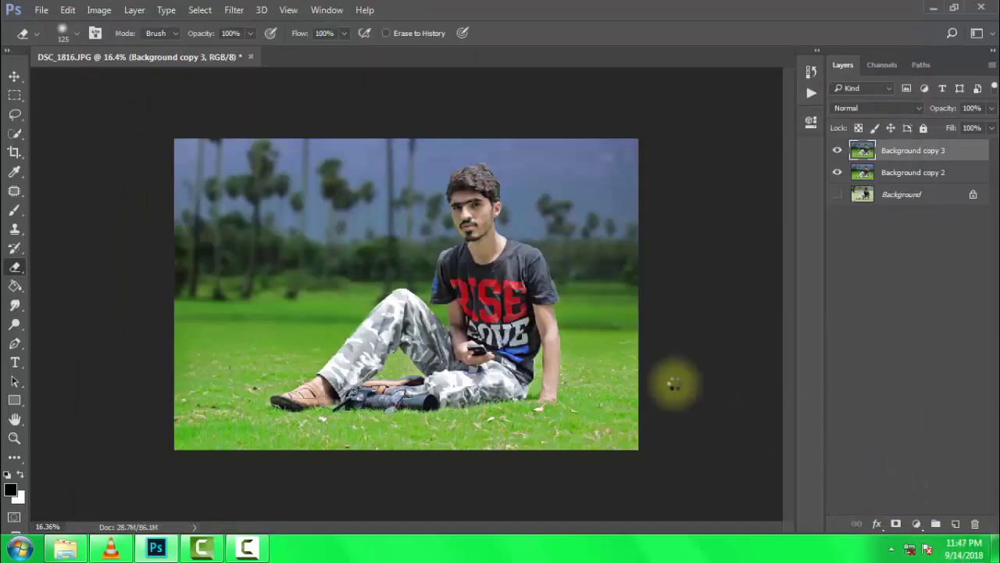
# Step: Add a Curves adjustment layer with the curve raised to brighten the image
pyautogui.scroll(-1, 469, 234)
pyautogui.scroll(2, 473, 223)
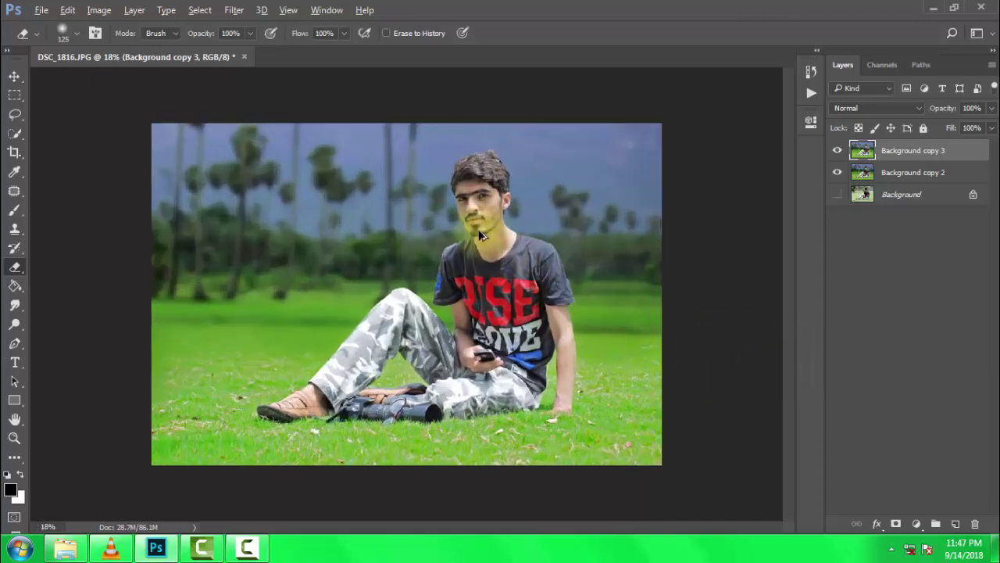
pyautogui.click(915, 523)
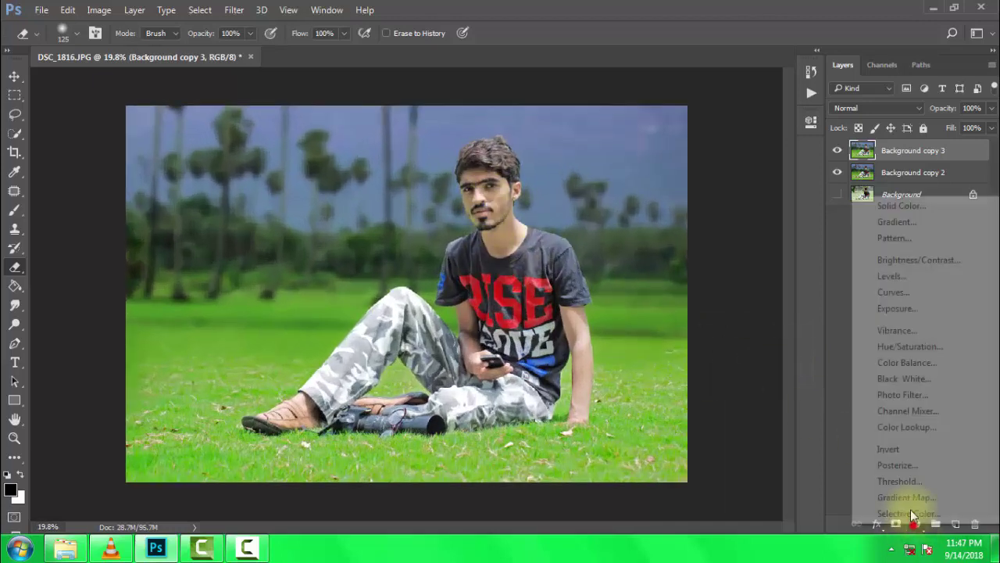
pyautogui.click(896, 301)
pyautogui.click(691, 273)
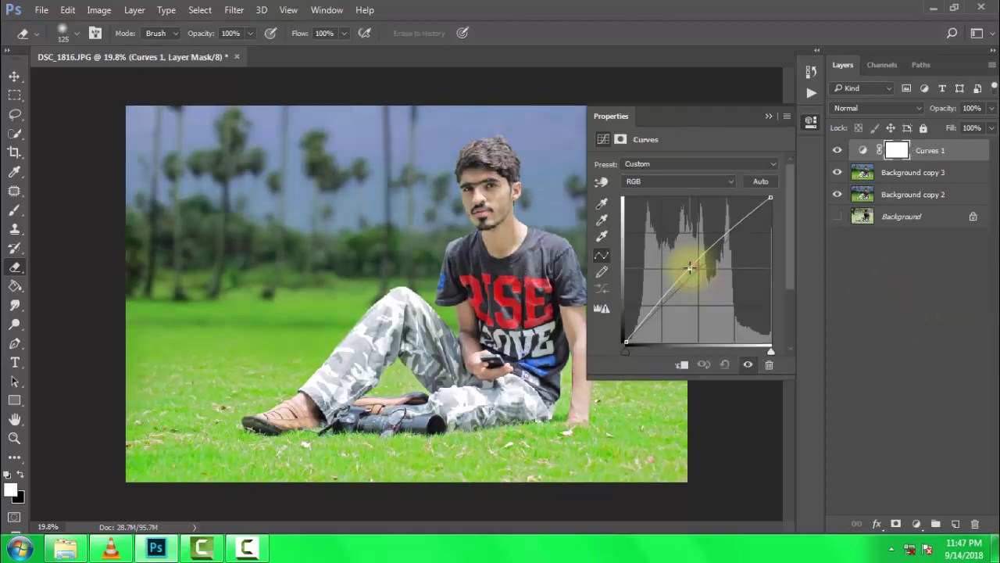
pyautogui.click(768, 115)
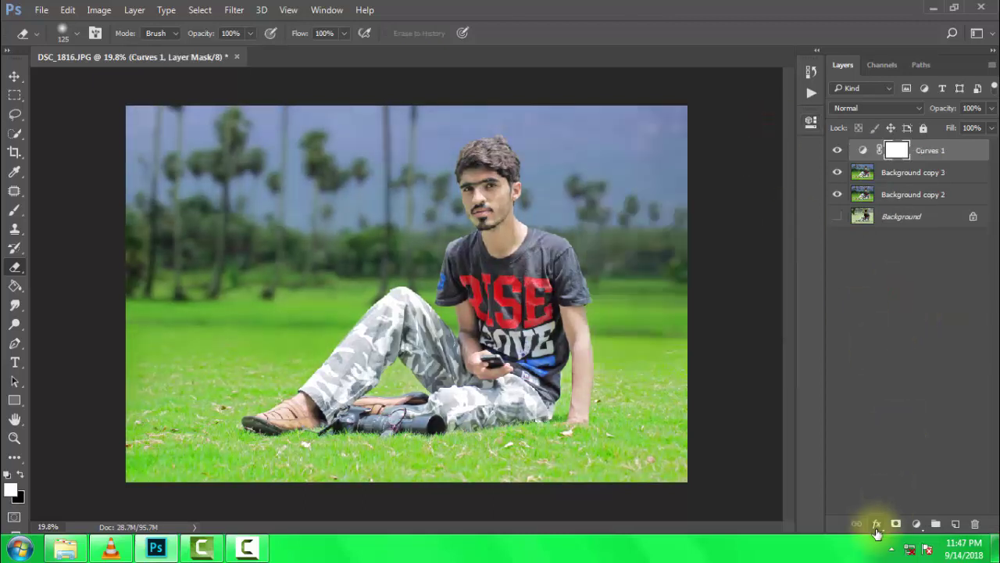
# Step: Fill the Curves mask black, then paint white over the man's face
pyautogui.click(18, 474)
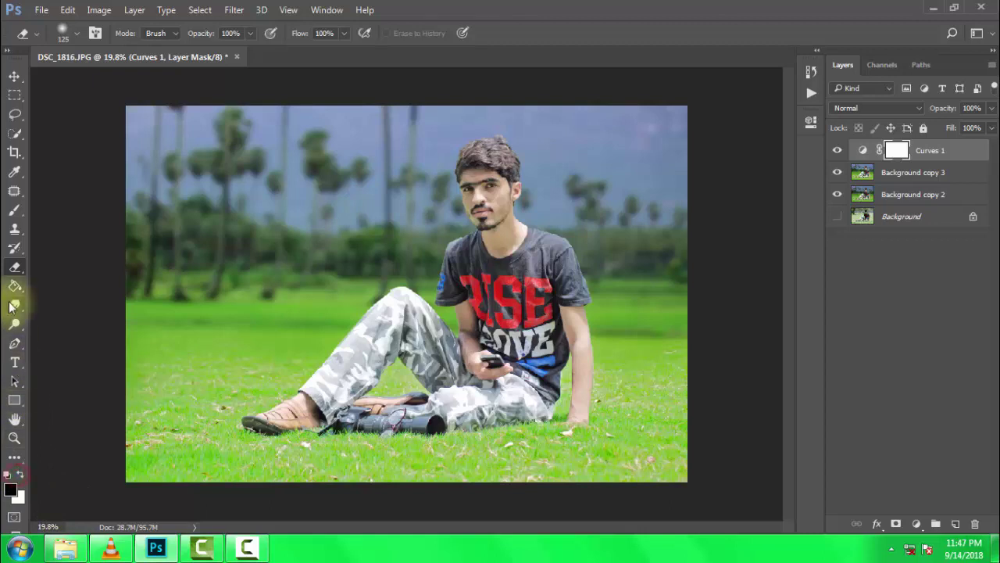
pyautogui.click(15, 288)
pyautogui.click(364, 301)
pyautogui.click(18, 474)
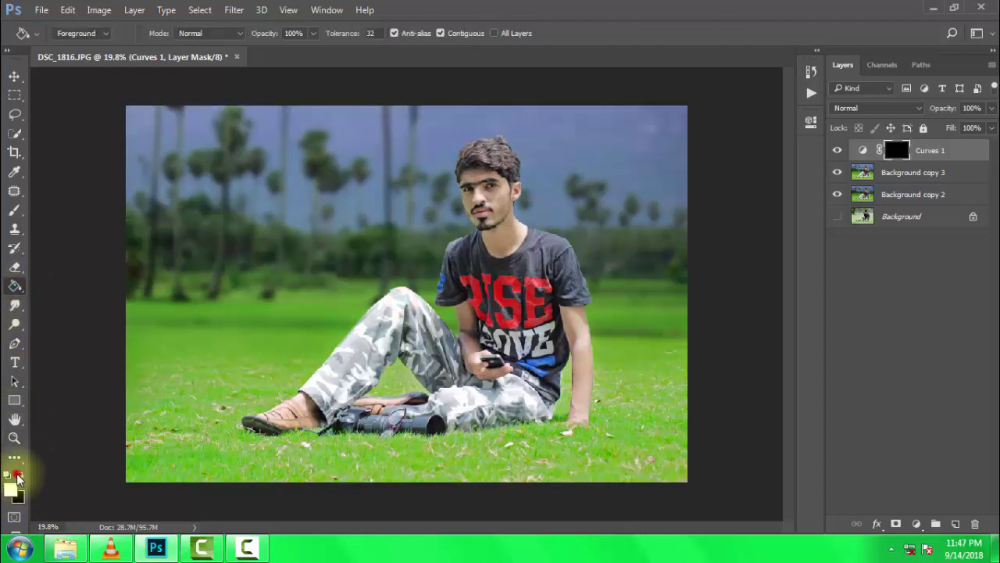
pyautogui.click(14, 210)
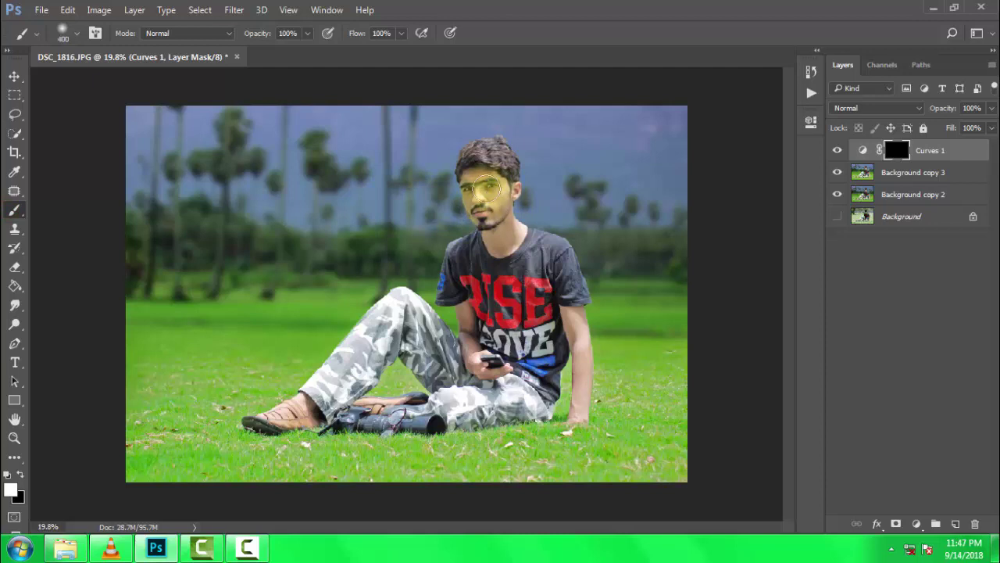
pyautogui.moveTo(486, 188); pyautogui.dragTo(491, 234)
pyautogui.hotkey('ctrl', '-')
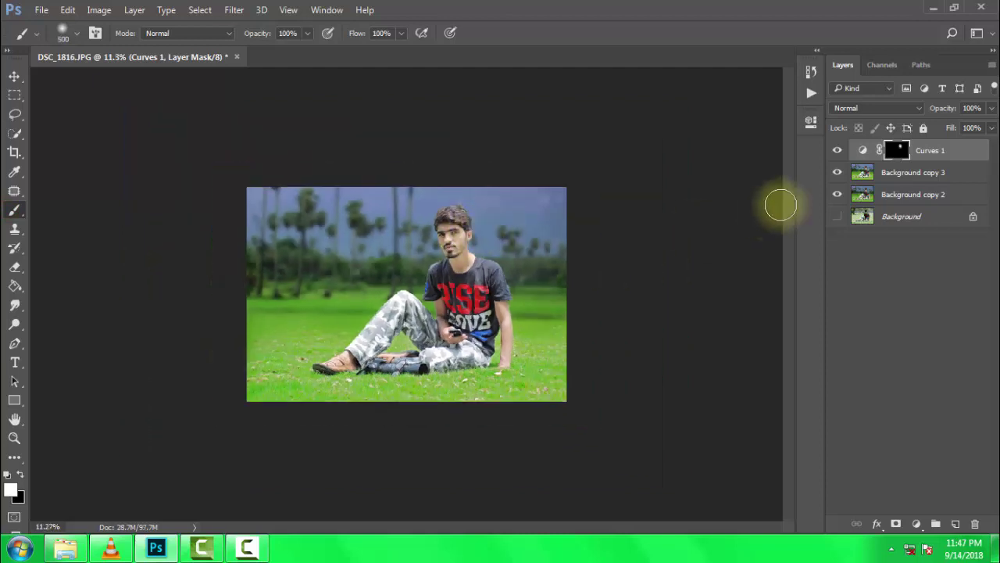
# Step: Merge Curves 1 into Background copy 3, then merge that into Background copy 2
pyautogui.rightClick(930, 161)
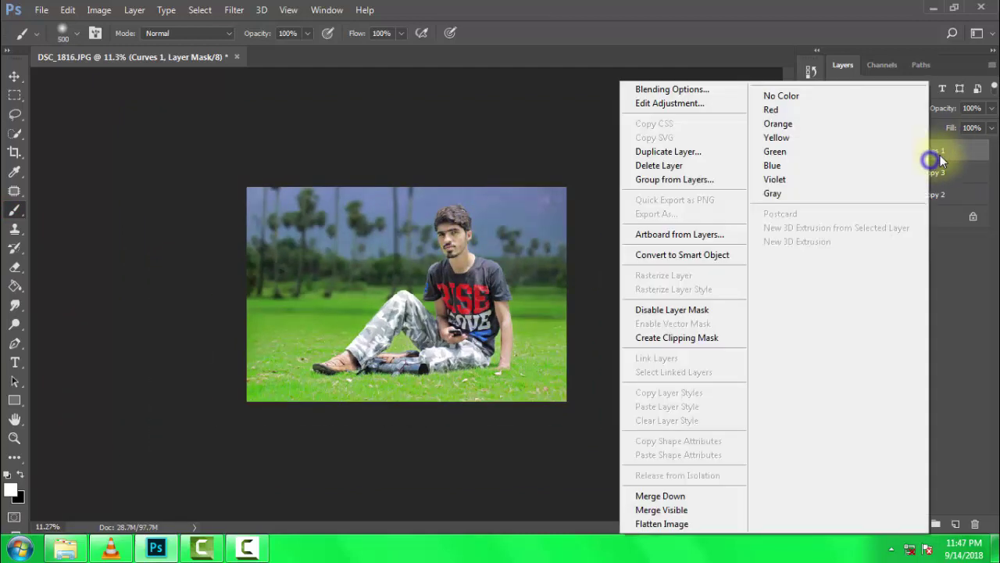
pyautogui.click(649, 498)
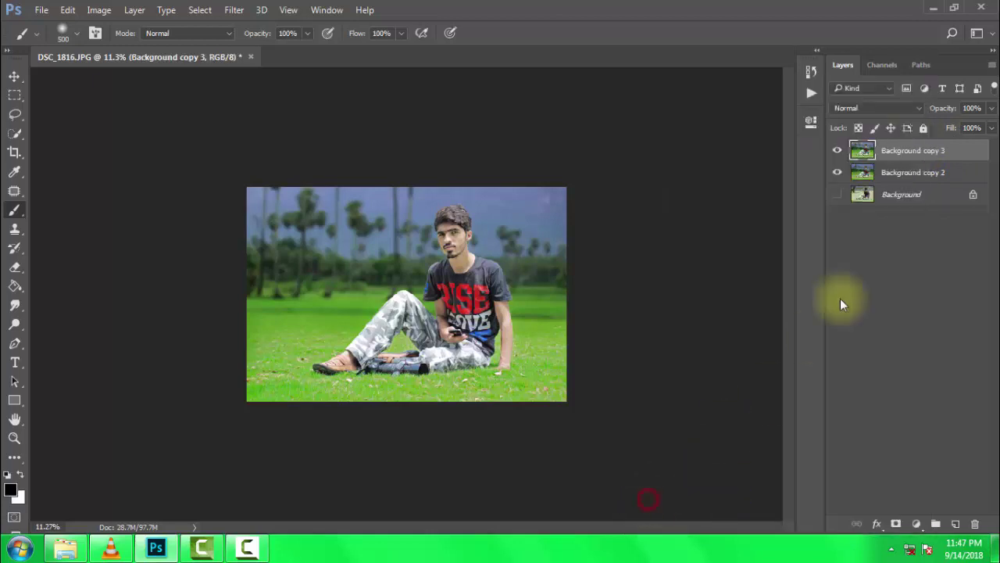
pyautogui.rightClick(886, 156)
pyautogui.click(640, 495)
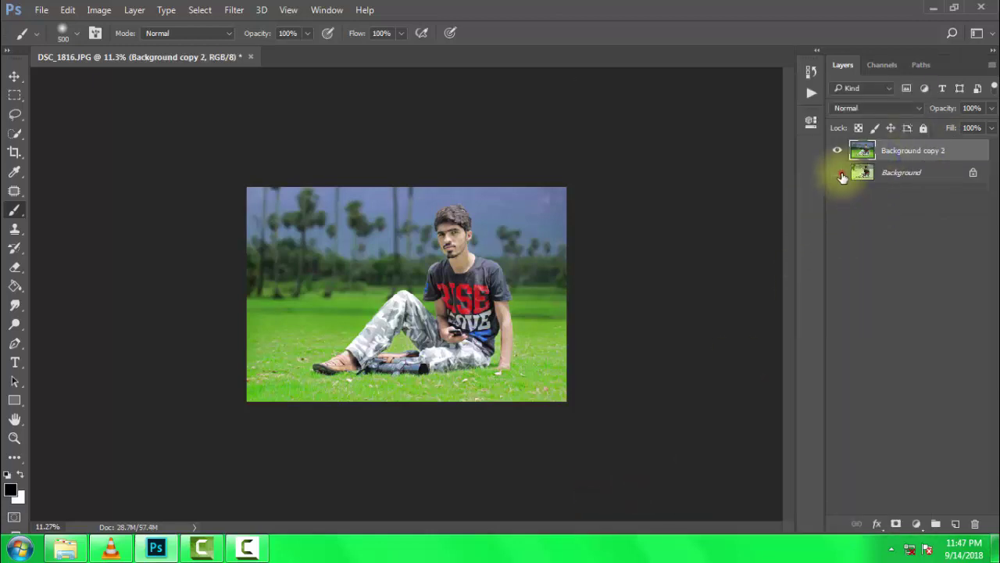
# Step: Toggle the edited layer to compare against the original, then show the photo full-frame
pyautogui.click(838, 151)
pyautogui.click(838, 152)
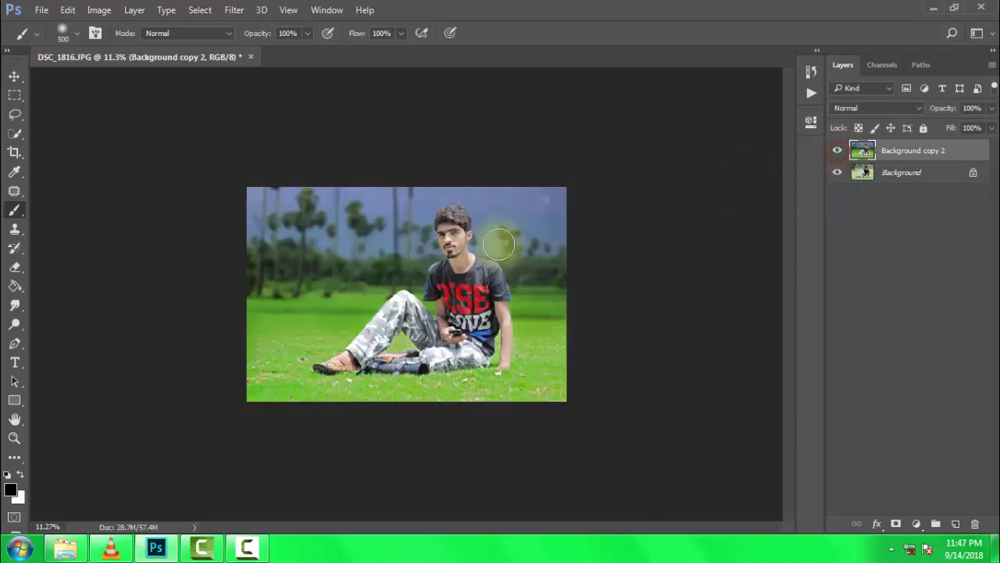
pyautogui.scroll(2, 485, 247)
pyautogui.scroll(-3, 328, 258)
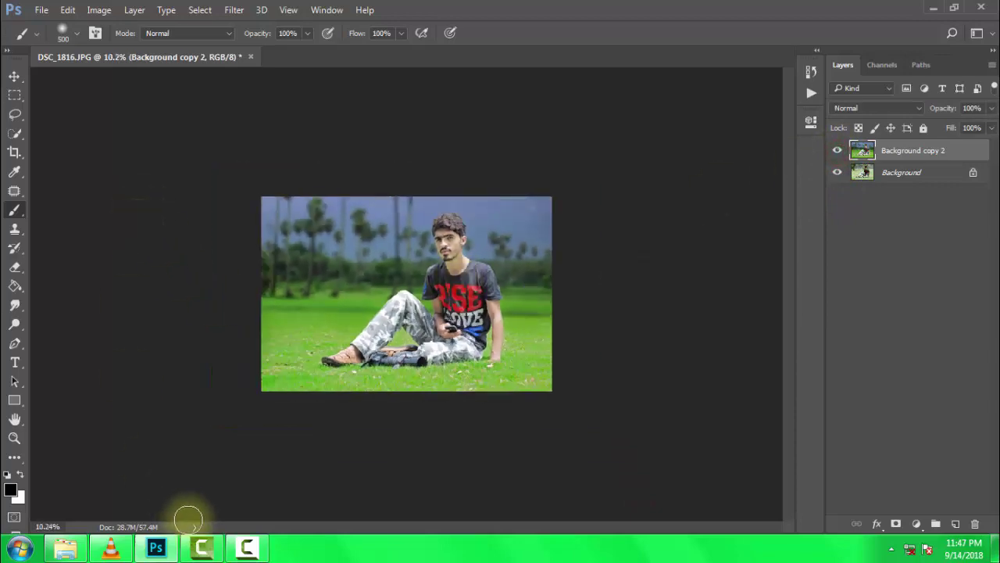
pyautogui.click(242, 551)
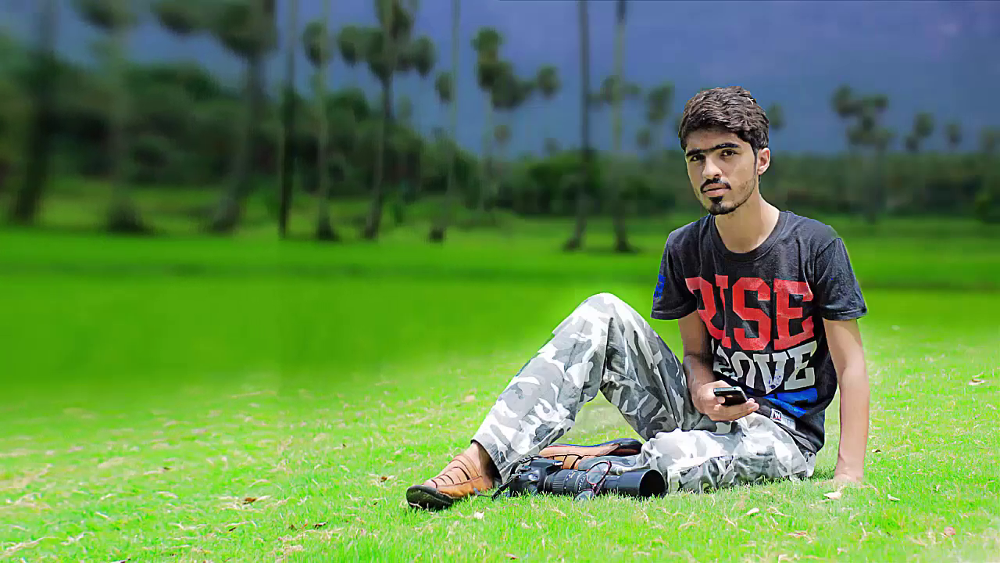